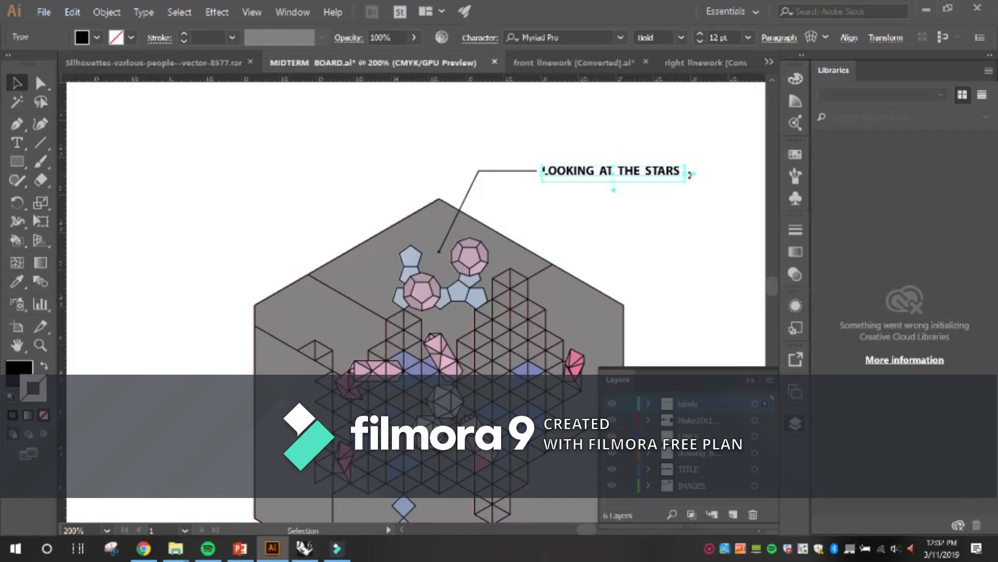
Narrow the LOOKING AT THE STARS text frame until the label wraps onto two lines.
shift+click(655, 173)
drag(656, 173, 599, 199)
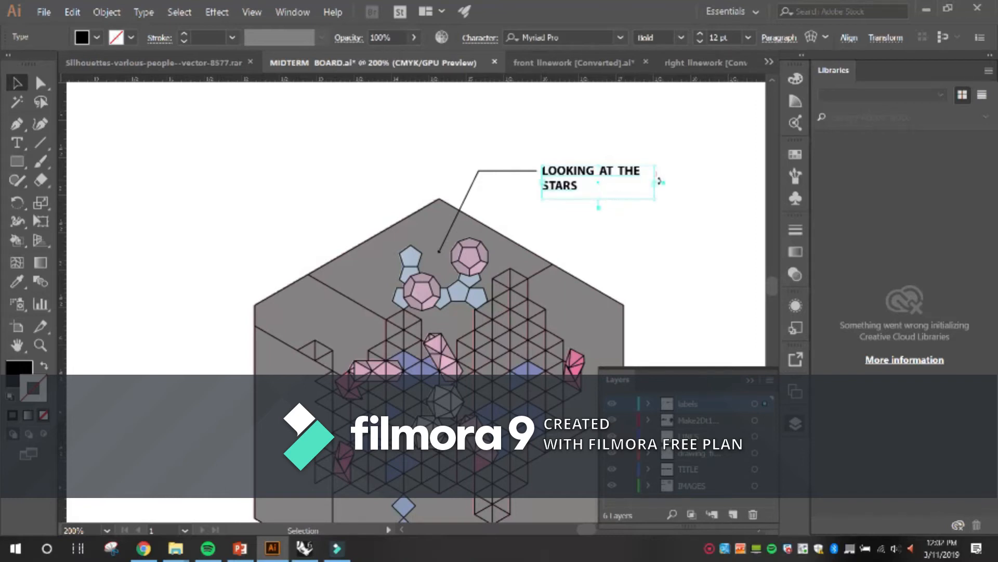
drag(654, 182, 642, 183)
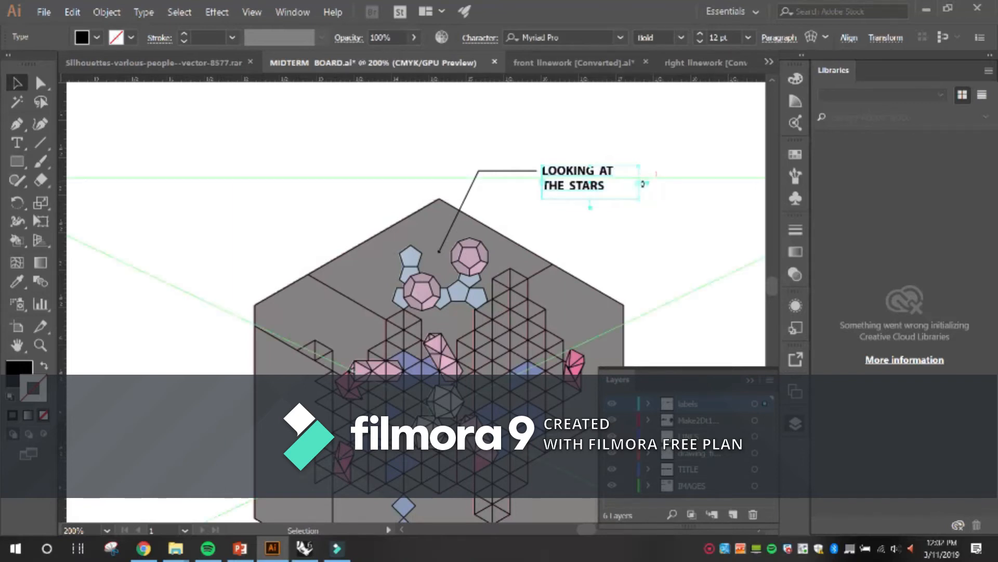
click(642, 212)
click(632, 143)
click(596, 169)
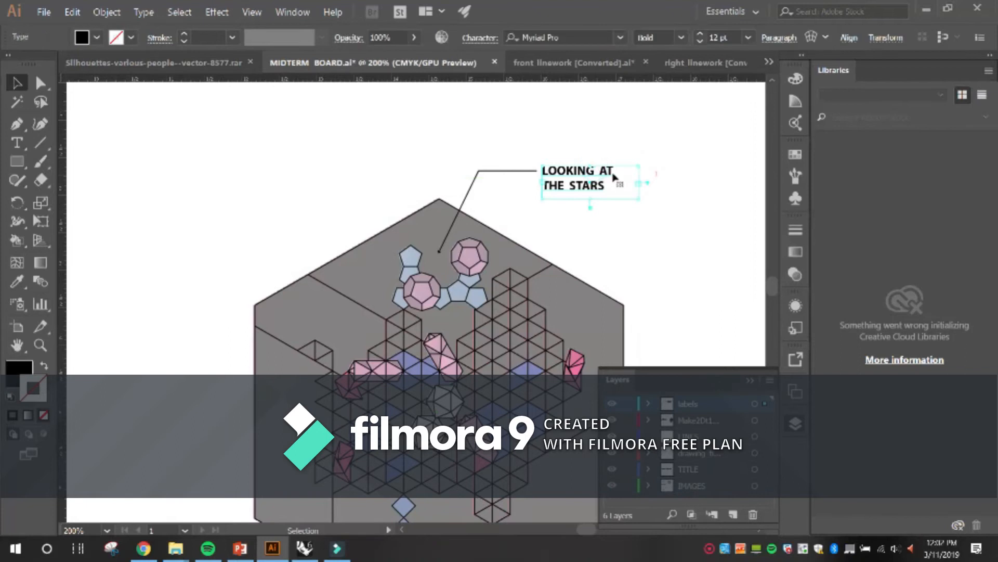
click(625, 132)
click(615, 178)
Enlarge the callout's text frame and add a second line reading SEATING AREA below LOOKING AT THE STARS.
drag(641, 196, 697, 212)
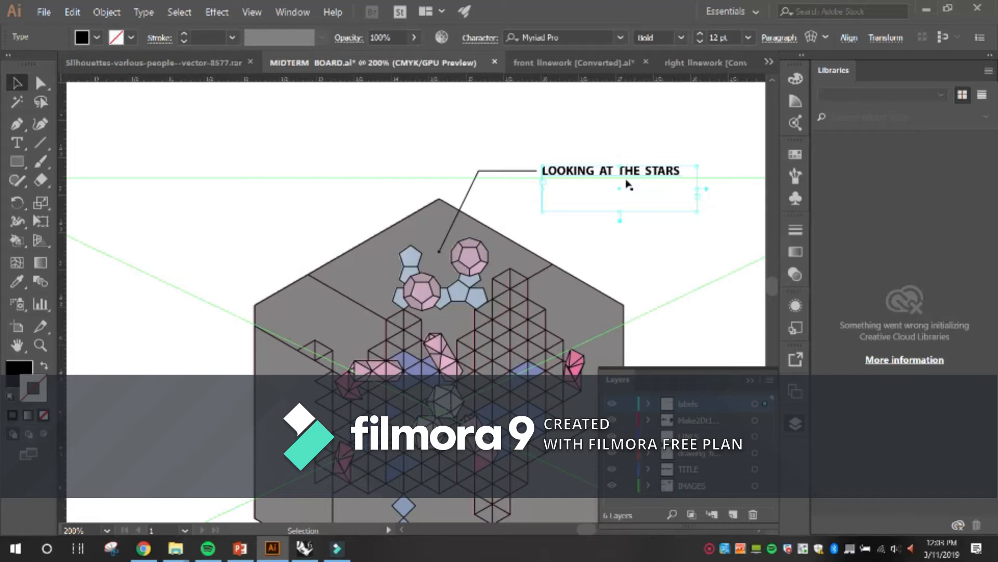
key(t)
click(661, 170)
click(679, 171)
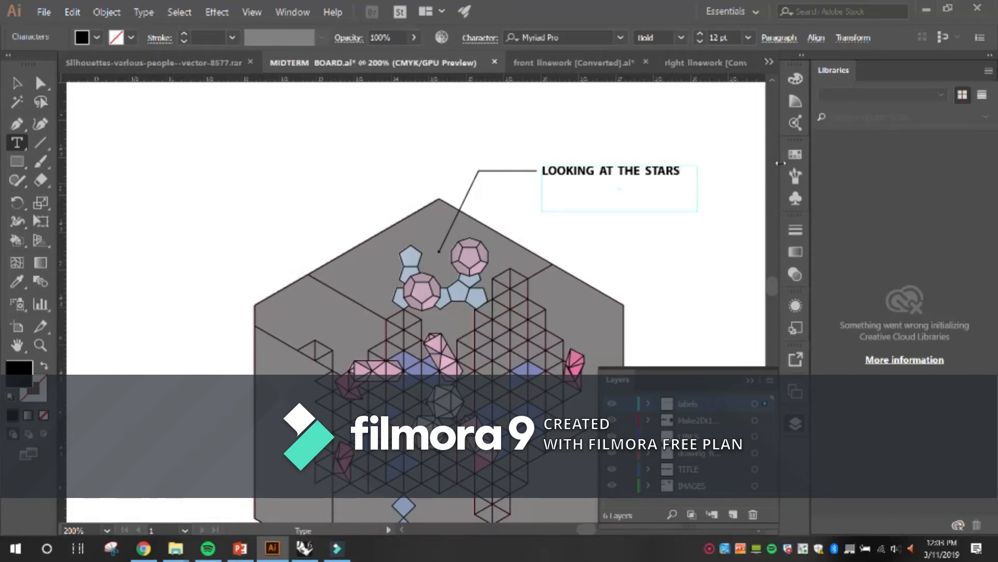
key(Return)
text(SEATING A RE)
key(BackSpace)
key(BackSpace)
key(BackSpace)
text(REA)
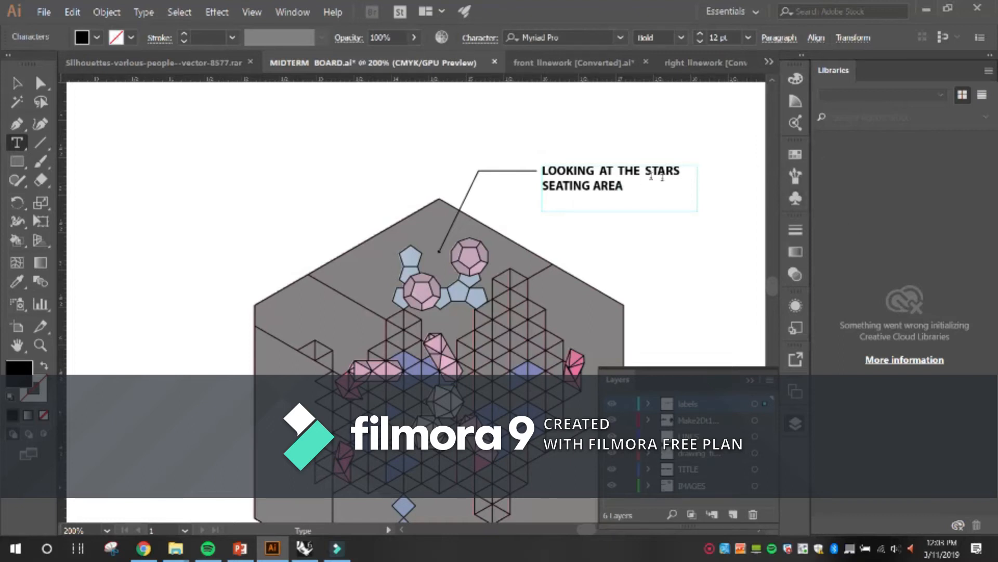
key(Escape)
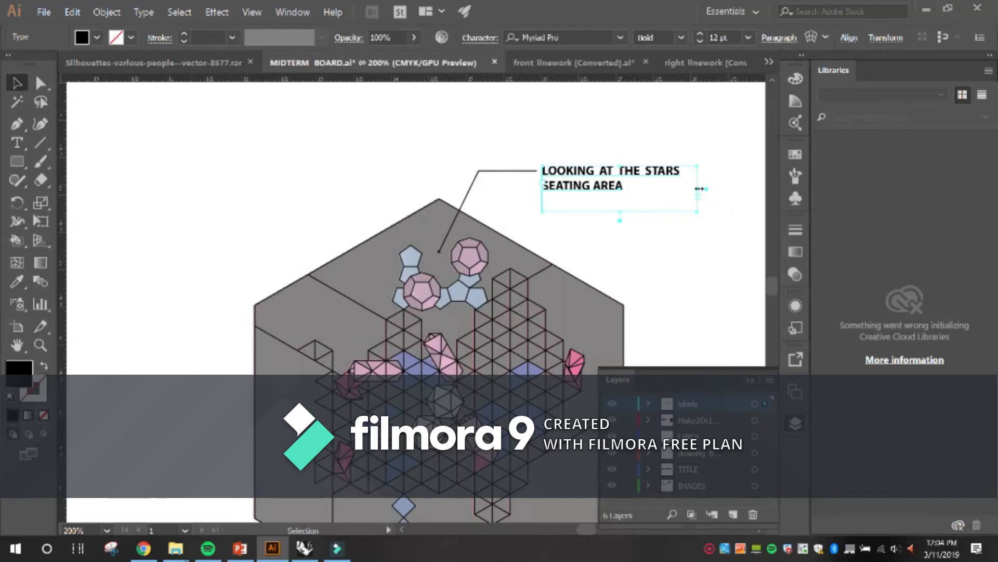
drag(699, 189, 691, 188)
click(614, 105)
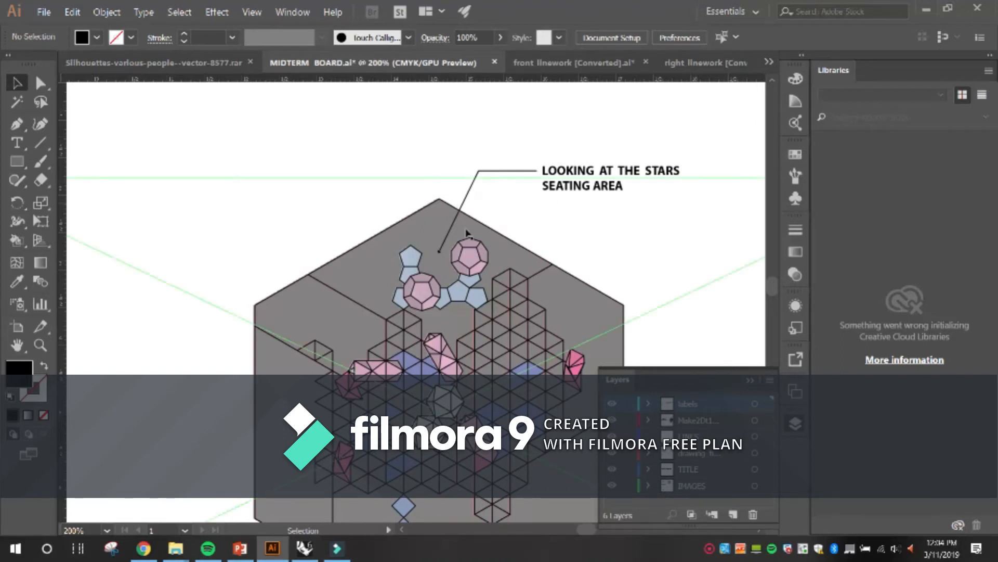
Increase the scale of the start arrowhead on the leader line of the LOOKING AT THE STARS label.
click(501, 171)
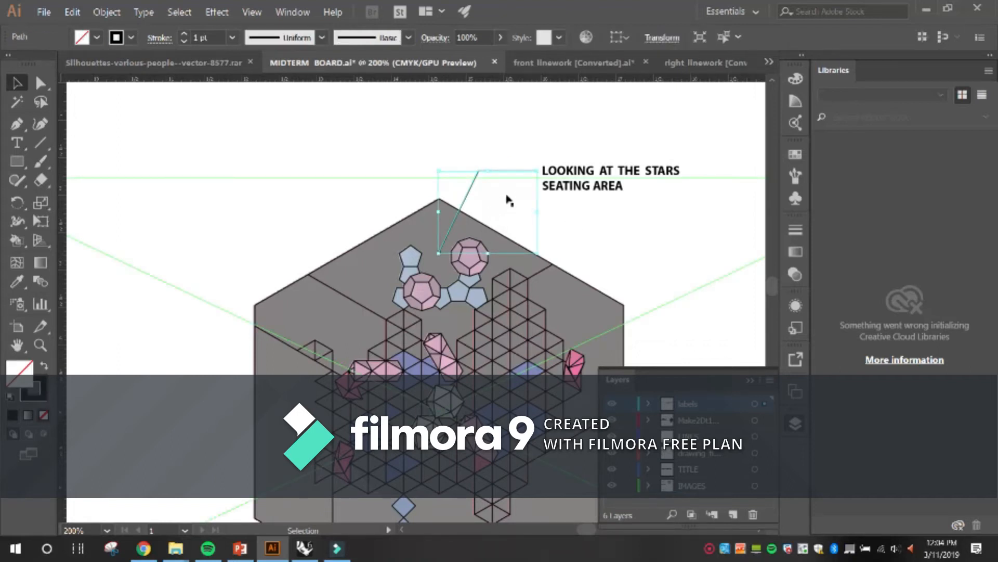
key(ctrl+;)
click(501, 127)
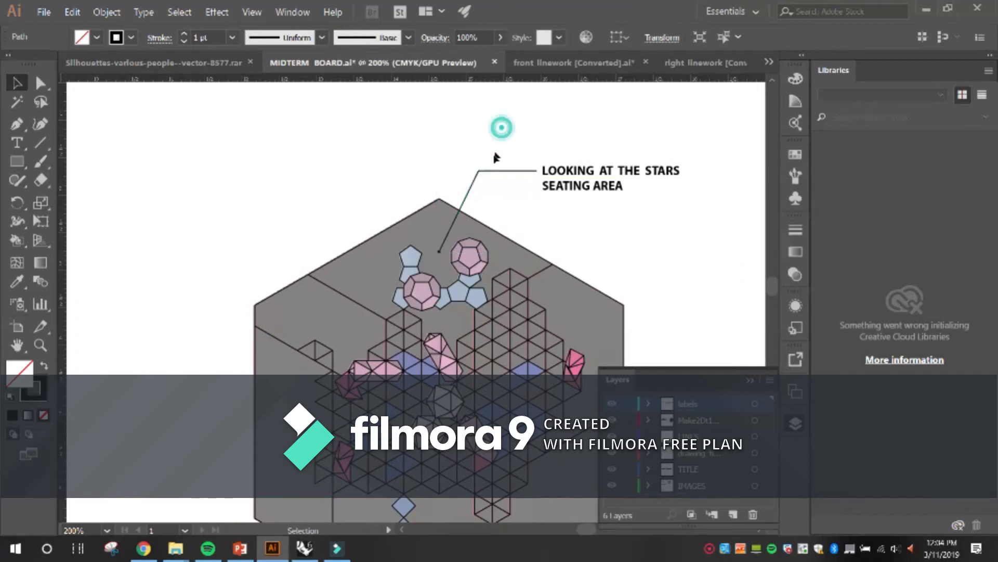
click(474, 180)
key(ctrl+;)
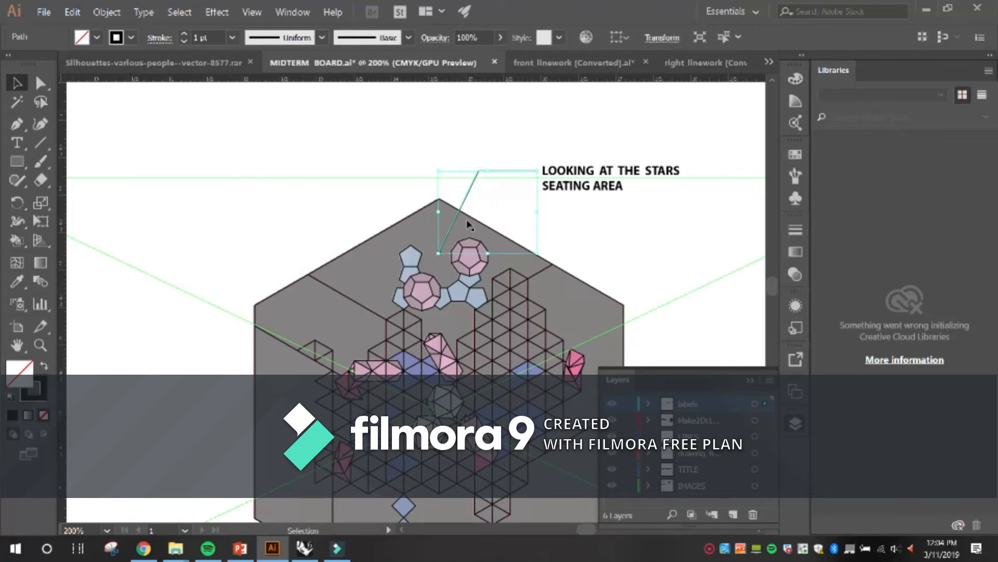
key(ctrl+;)
click(162, 38)
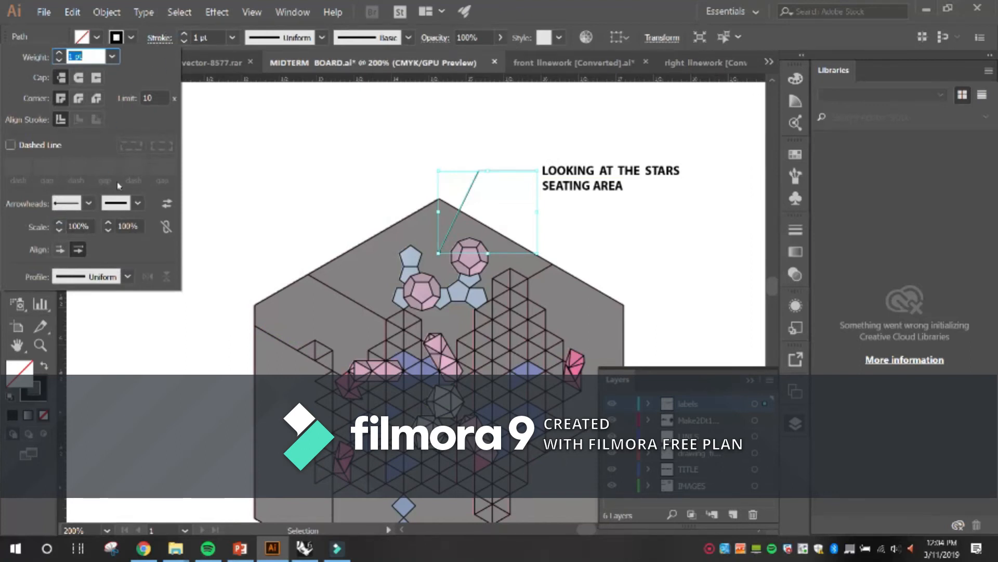
click(77, 225)
text(2)
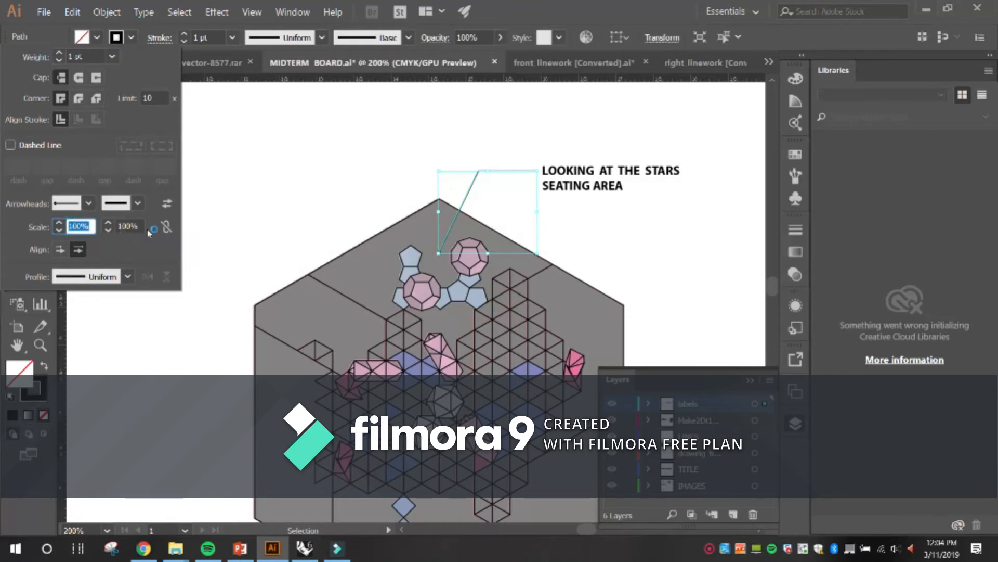
key(Return)
click(576, 140)
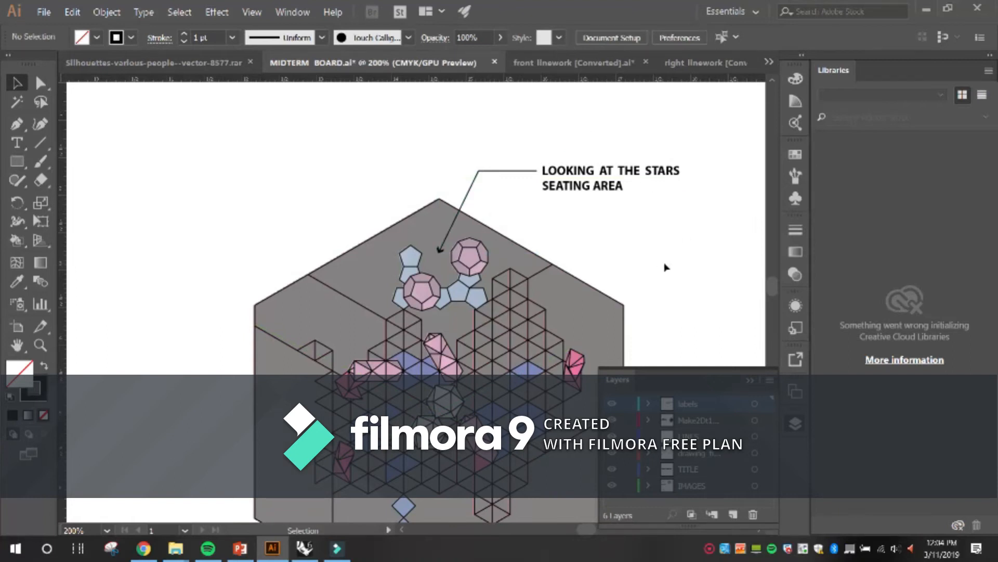
Draw a short vertical line just outside the hexagon's lower-left edge in the top view, below the blue diamonds.
key(a)
key(ctrl+0)
key(v)
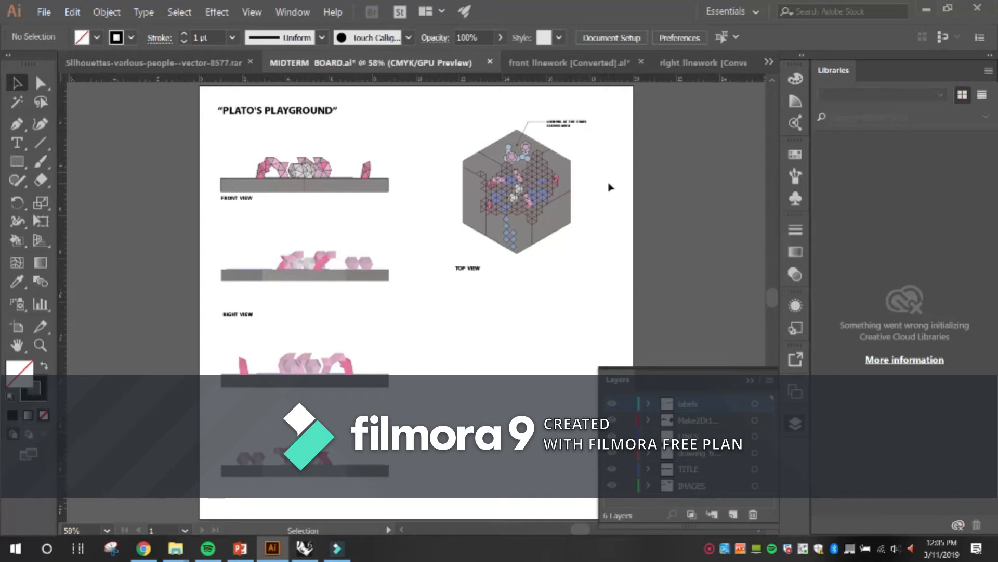
scroll(536, 179, up, 5)
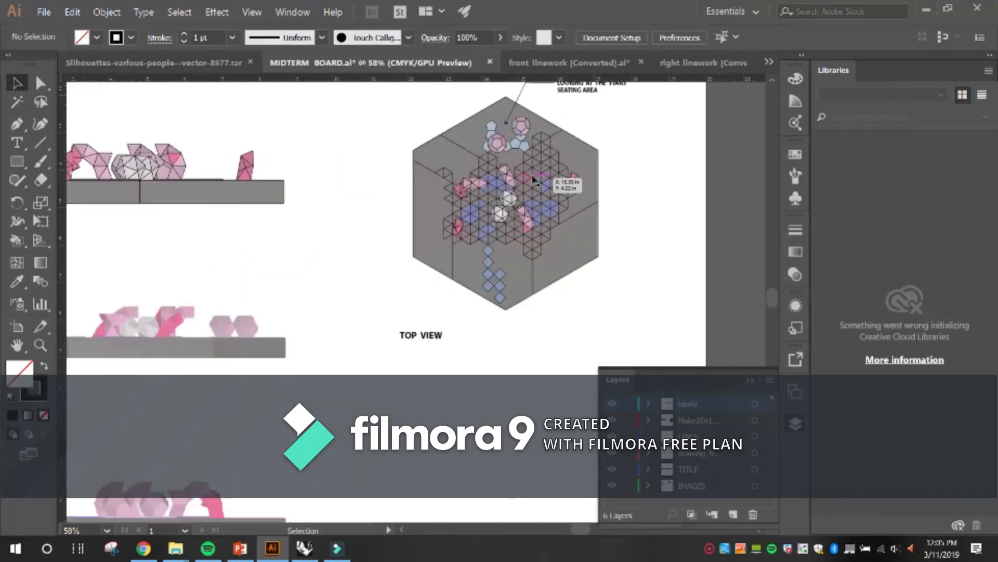
scroll(517, 227, down, 2)
scroll(498, 349, up, 1)
scroll(464, 377, down, 1)
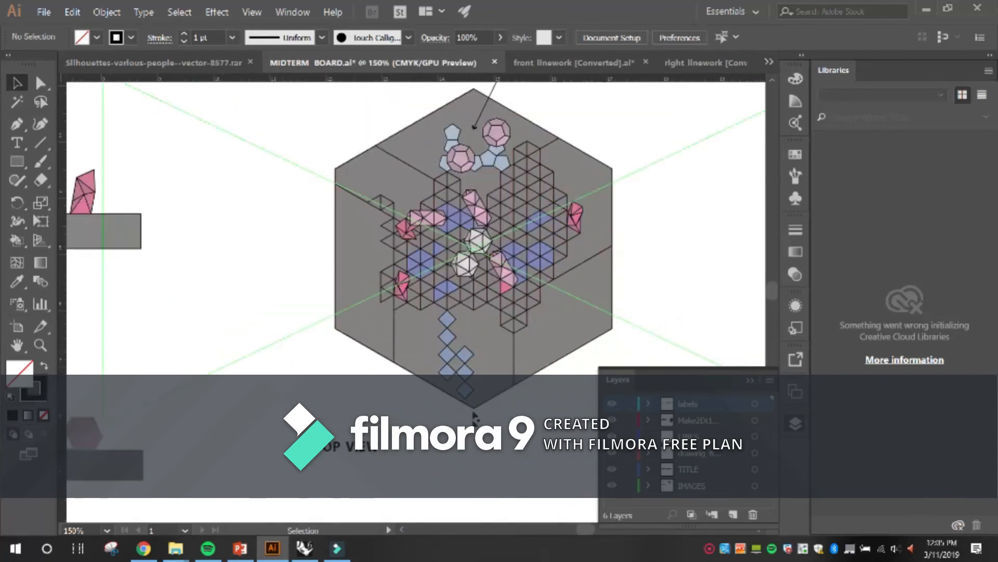
scroll(463, 420, up, 1)
scroll(437, 410, up, 1)
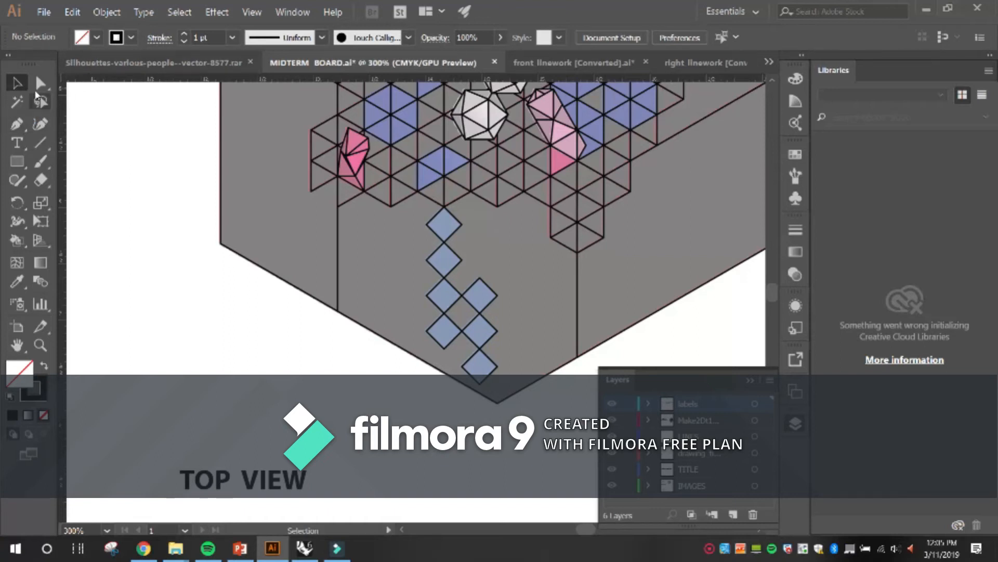
click(41, 145)
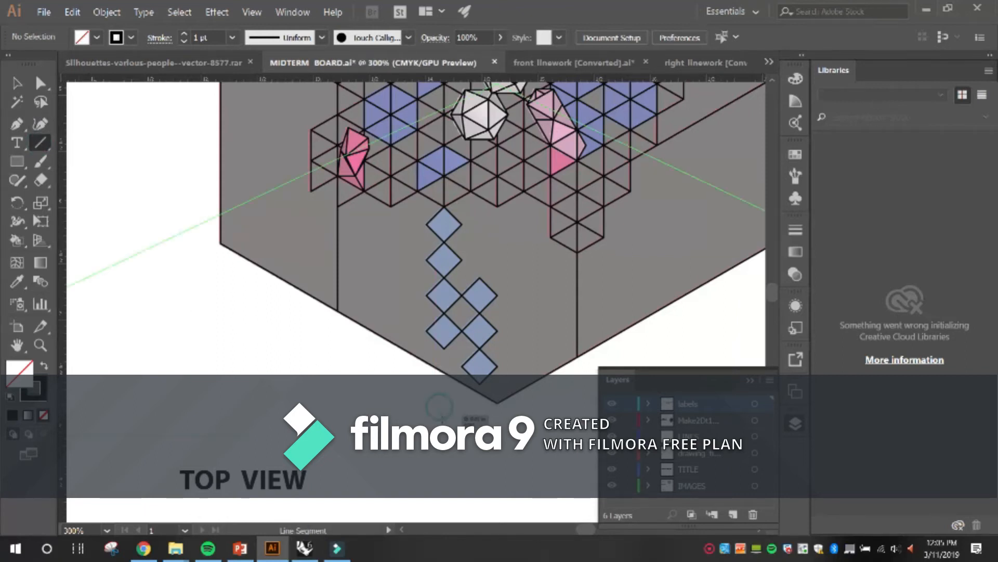
drag(439, 407, 440, 429)
key(v)
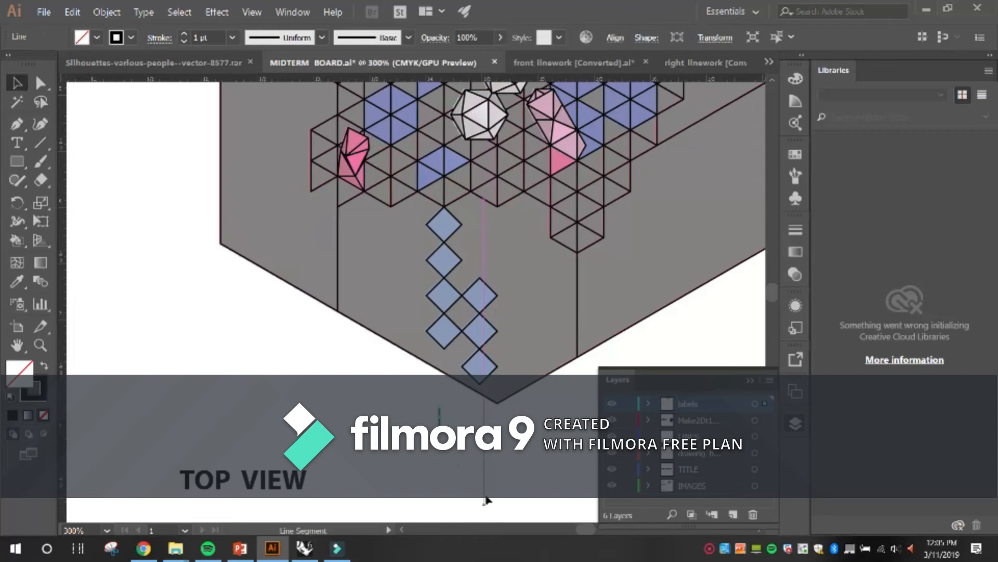
Give the short line an Arrow 8 start arrowhead at 200% scale.
click(159, 38)
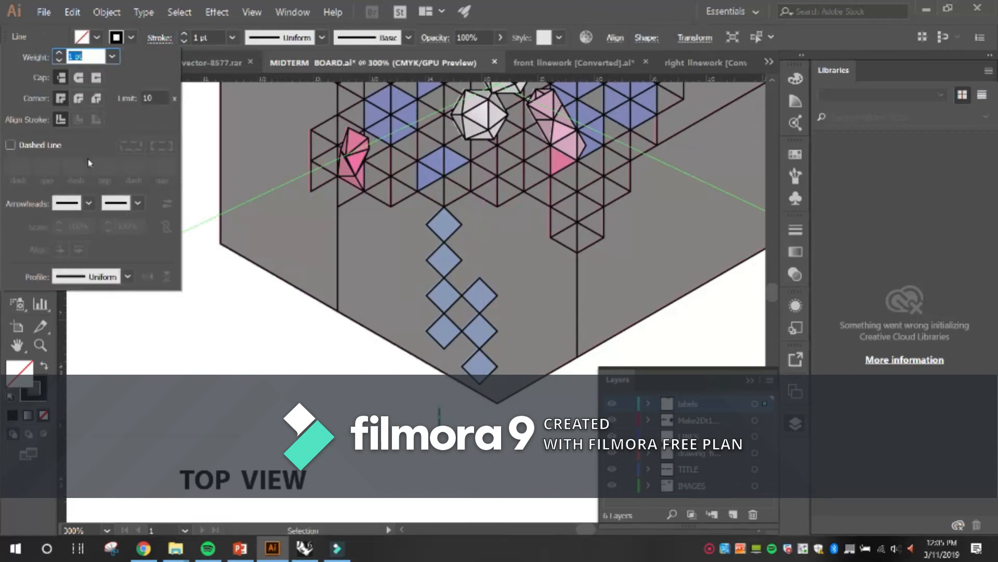
click(88, 204)
scroll(99, 265, down, 2)
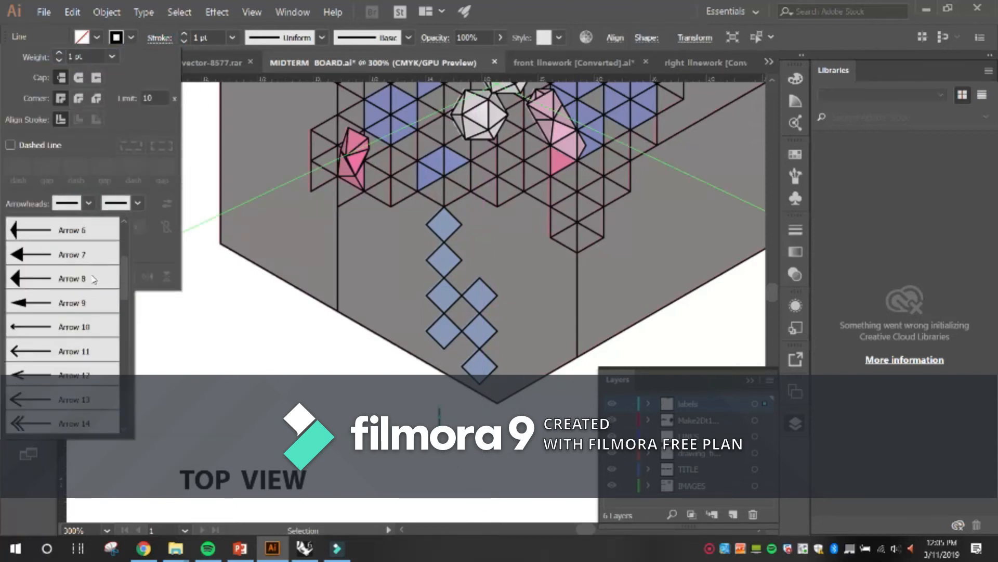
click(38, 281)
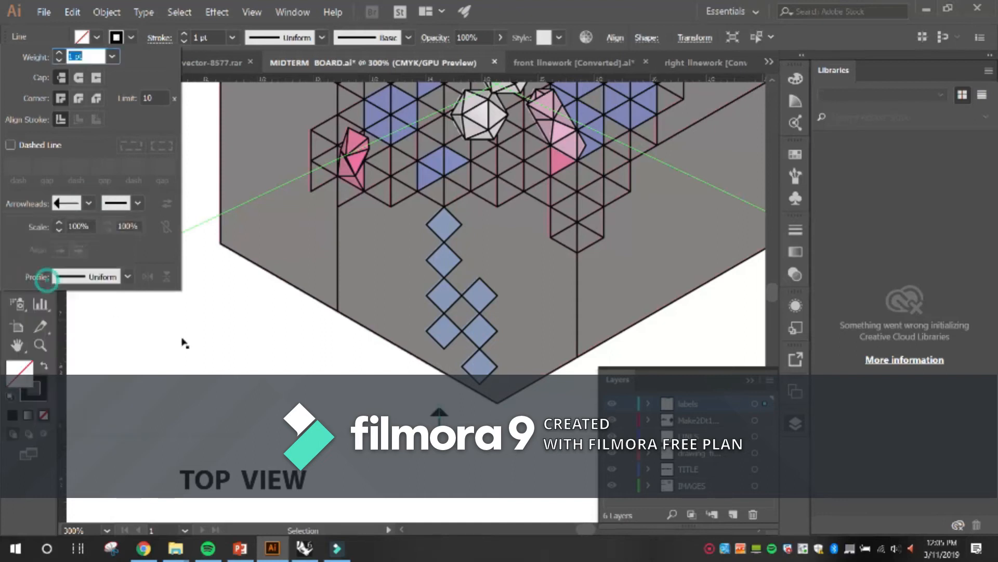
click(91, 226)
text(200)
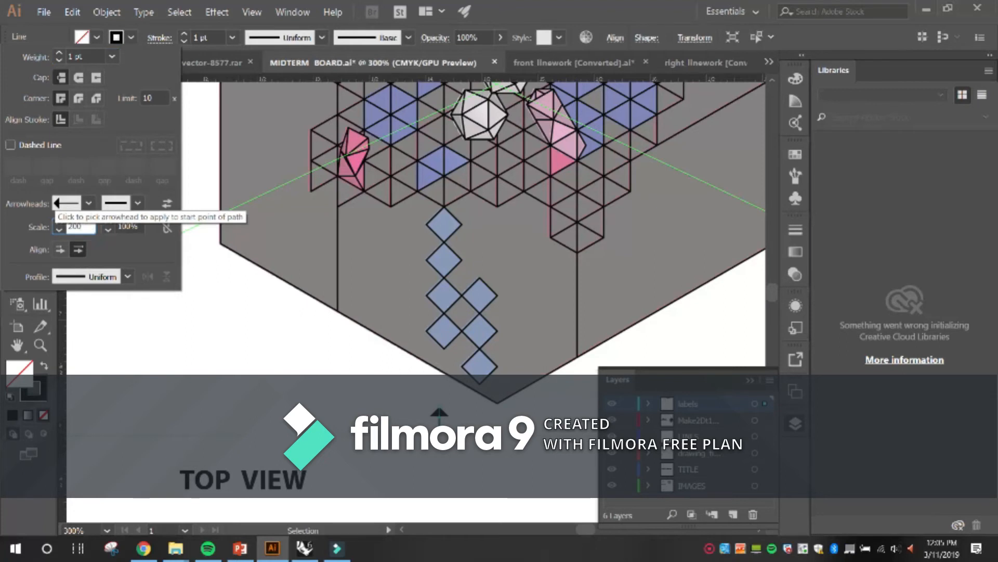
key(Return)
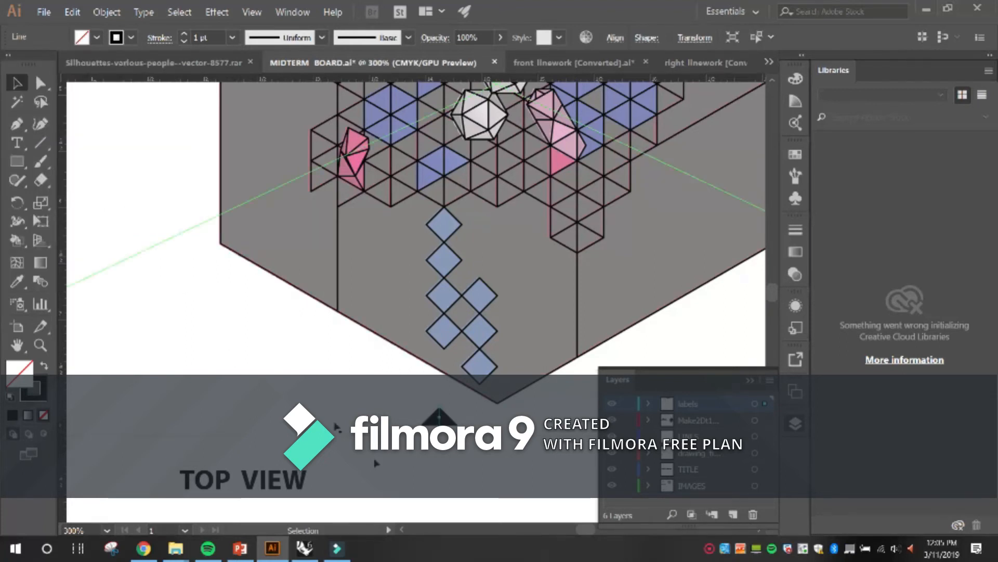
click(421, 498)
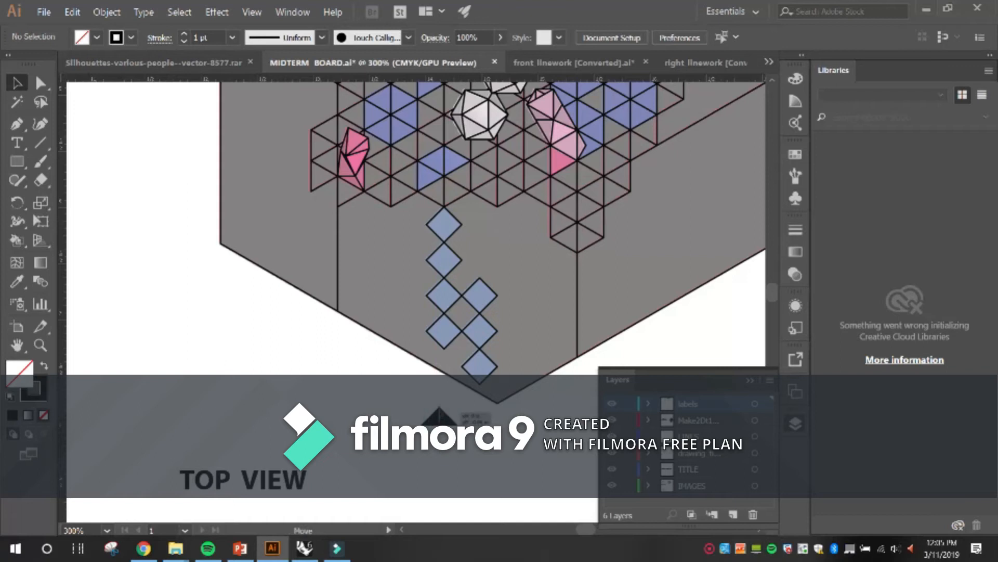
Nudge the arrow marker closer to the hexagon's edge and shorten its stem to end at the triangle's base.
click(442, 403)
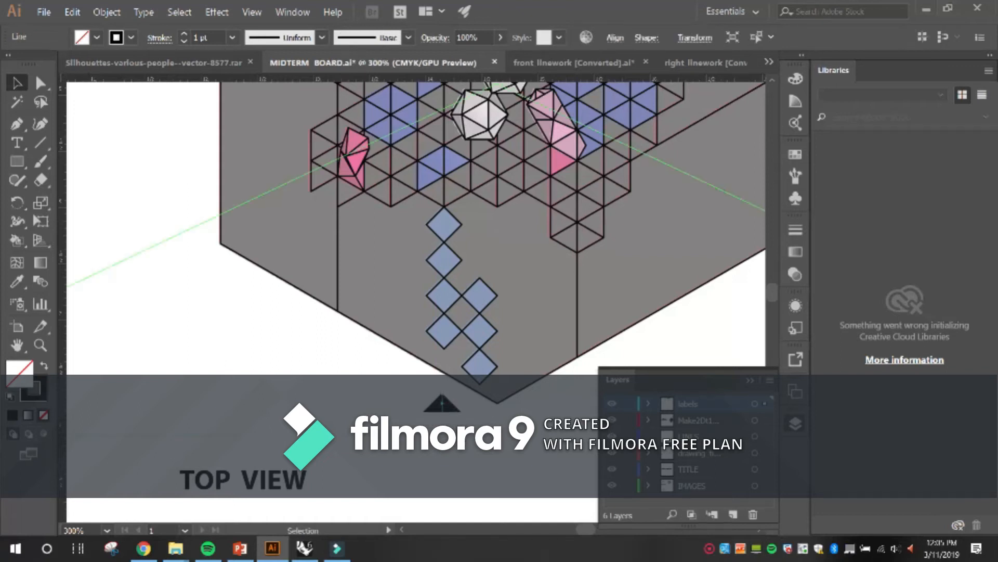
scroll(442, 403, up, 4)
double_click(396, 400)
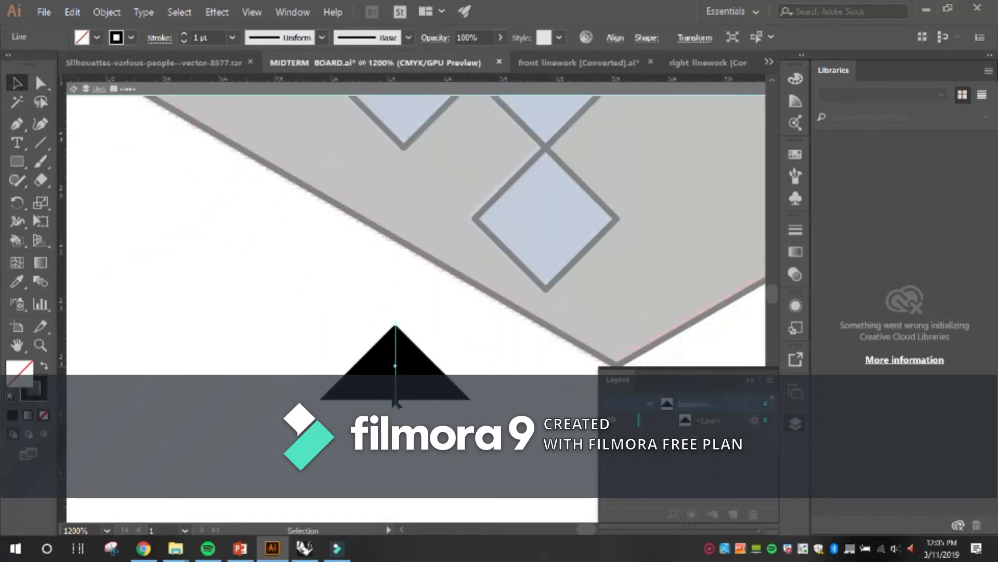
key(a)
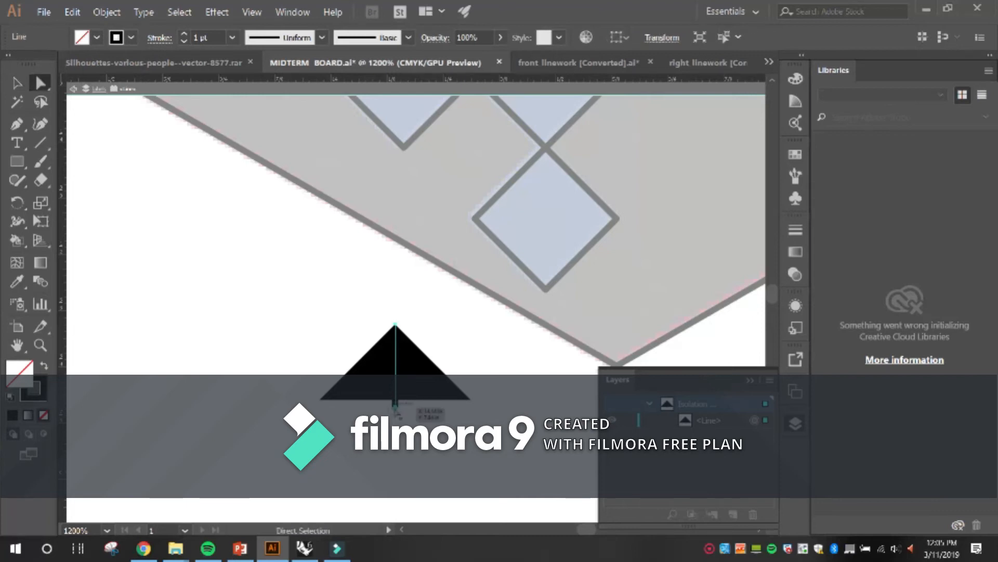
click(396, 405)
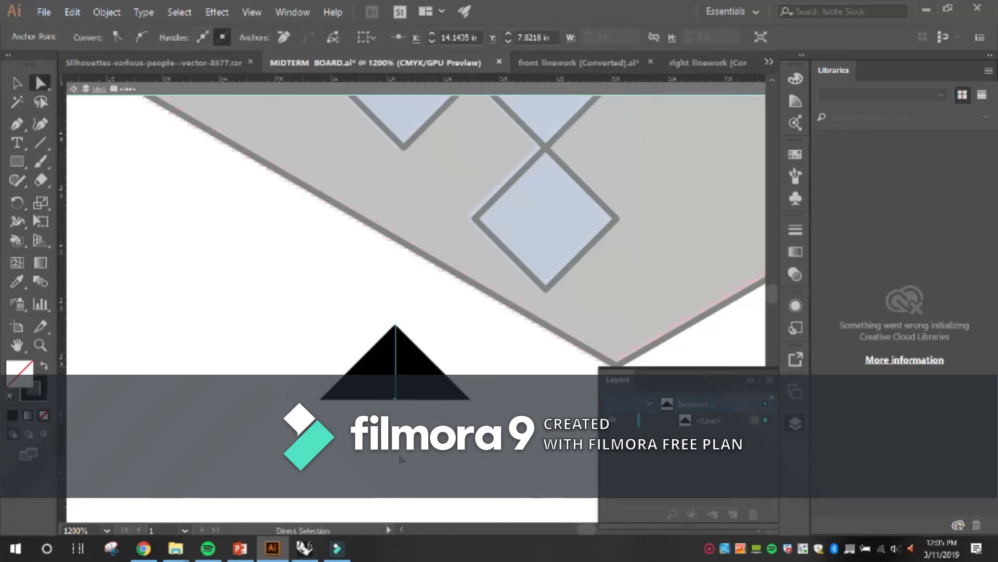
click(428, 484)
alt+scroll(414, 468, down, 3)
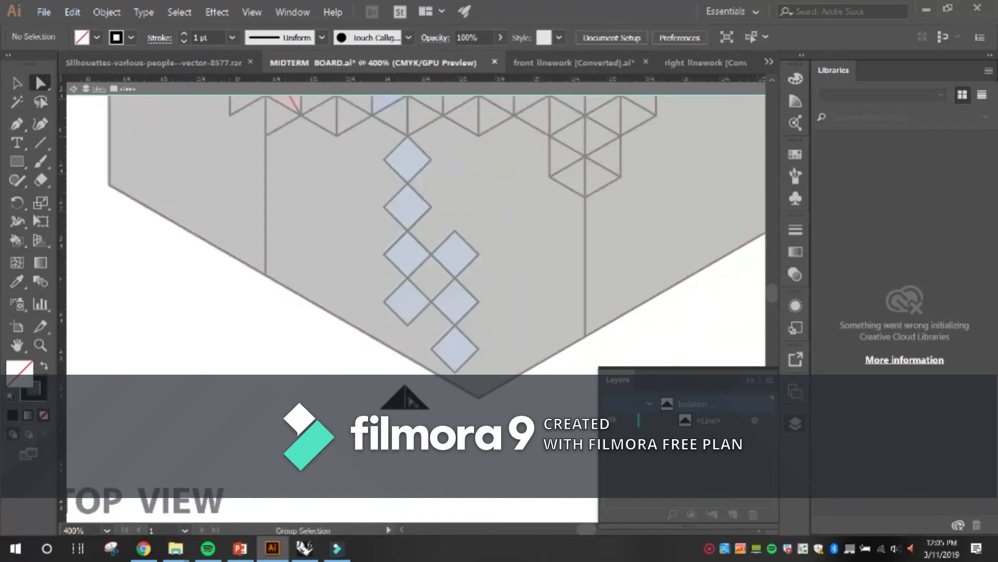
key(v)
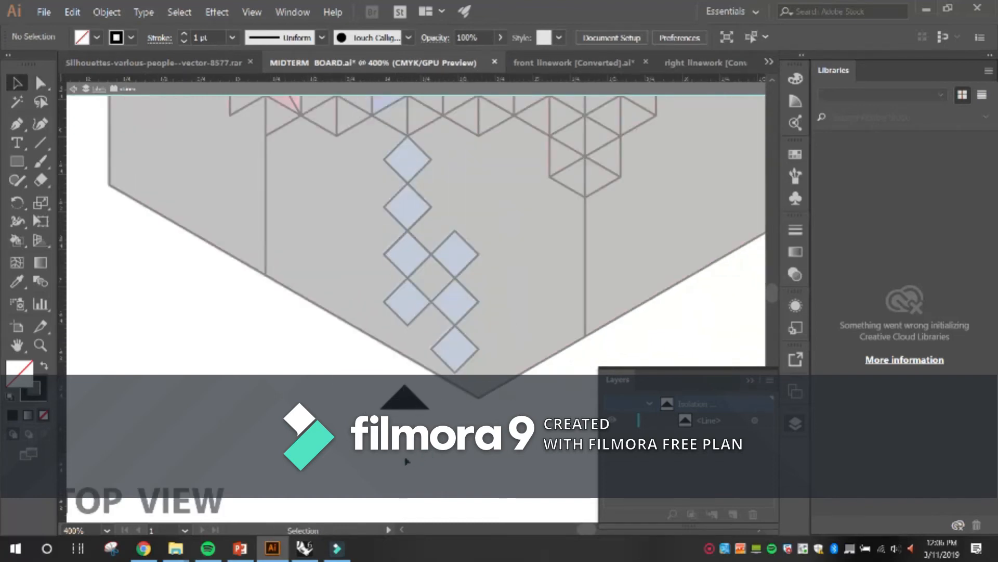
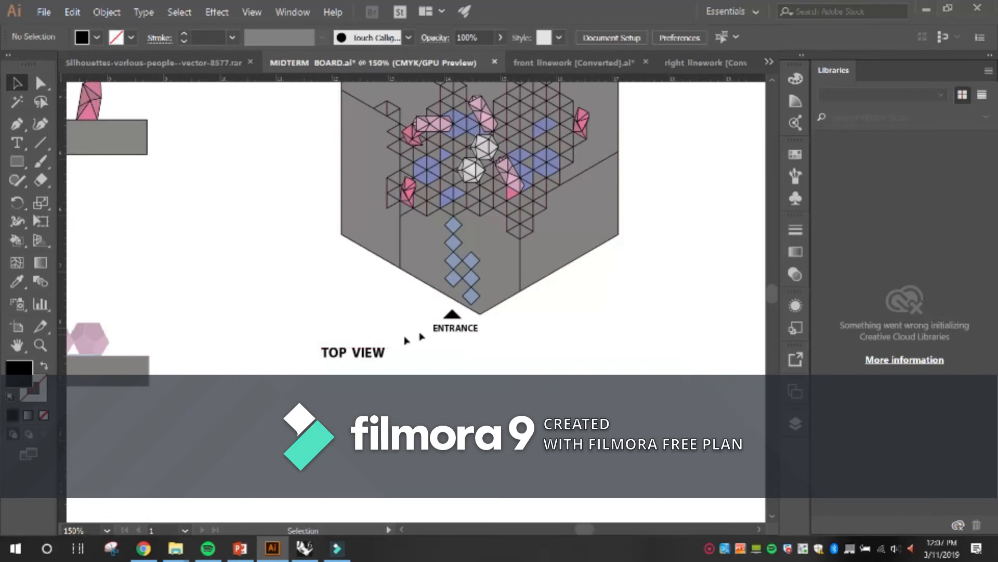
Save the MIDTERM BOARD document with the whole board in view.
scroll(486, 357, down, 1)
scroll(577, 208, down, 3)
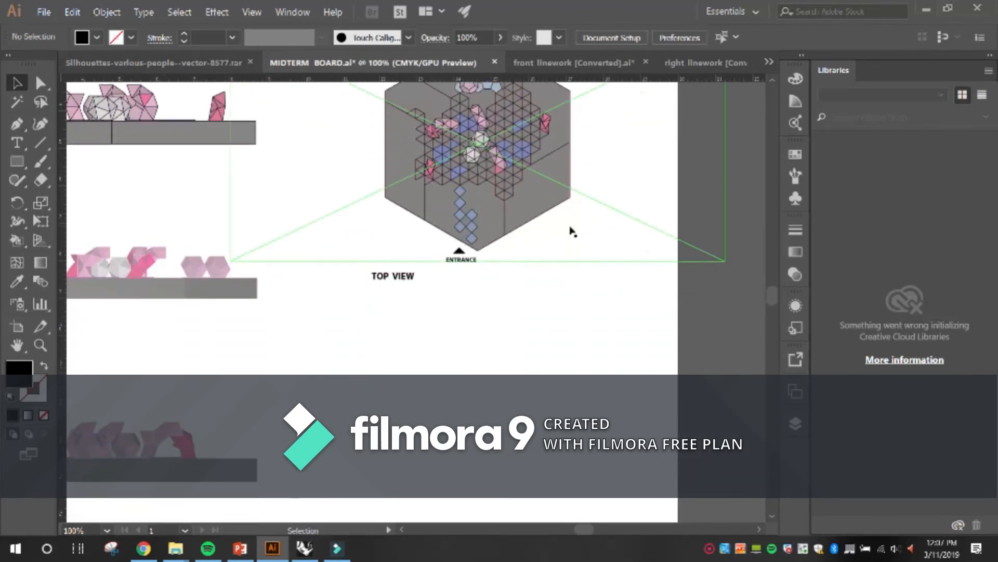
scroll(570, 230, down, 2)
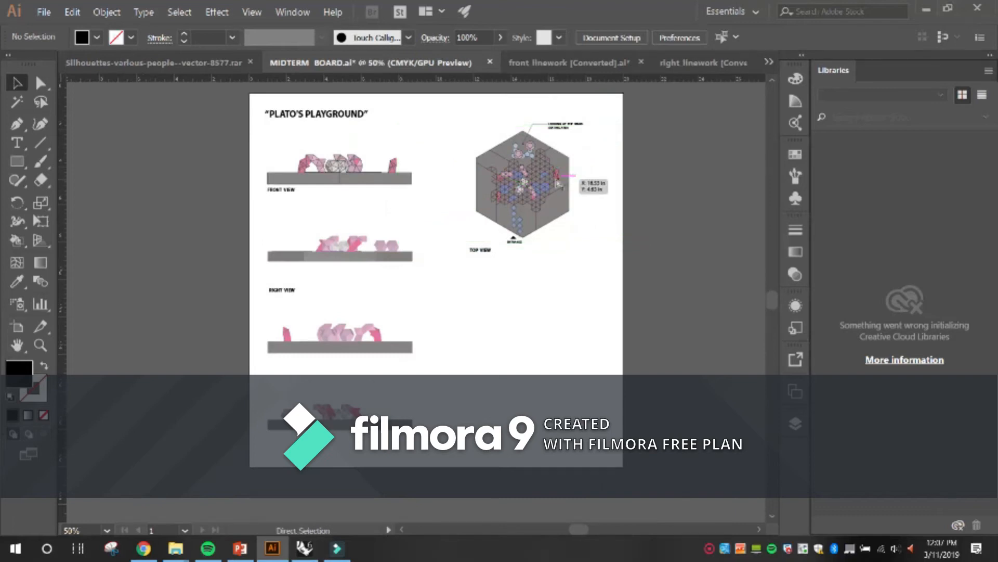
scroll(558, 182, up, 1)
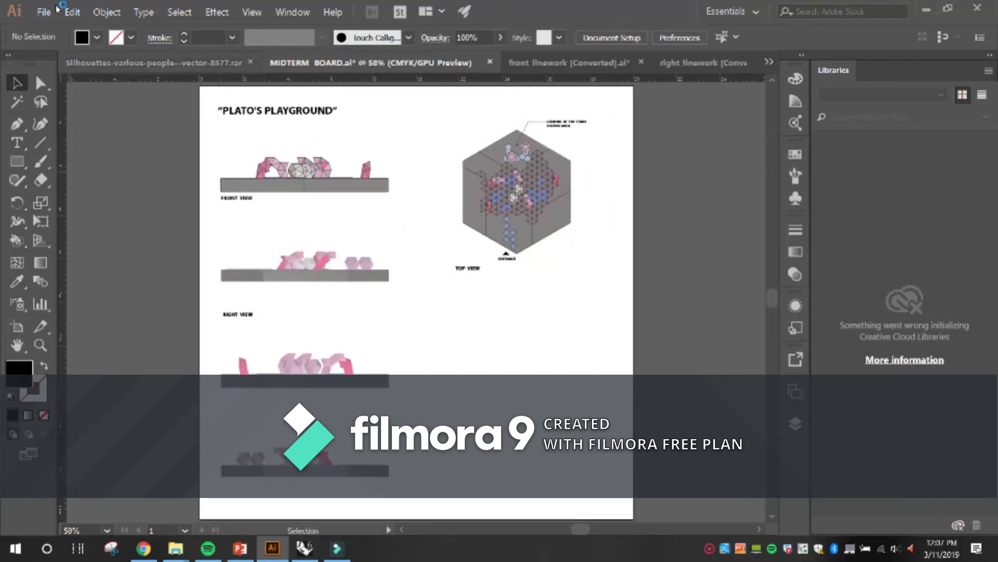
click(44, 11)
click(87, 105)
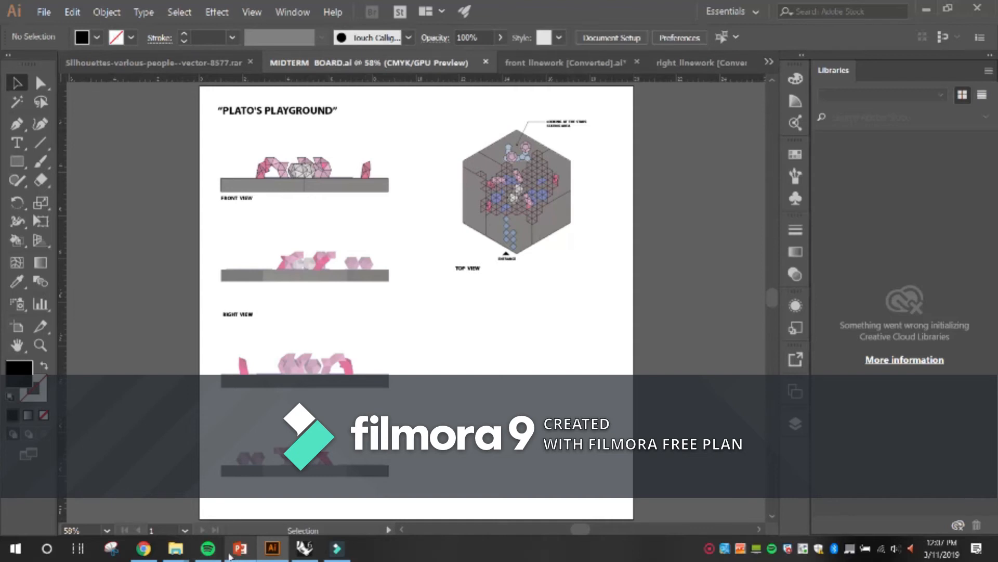
Switch to Rhinoceros and show the Perspective viewport maximized instead of the Top viewport.
click(306, 552)
click(660, 379)
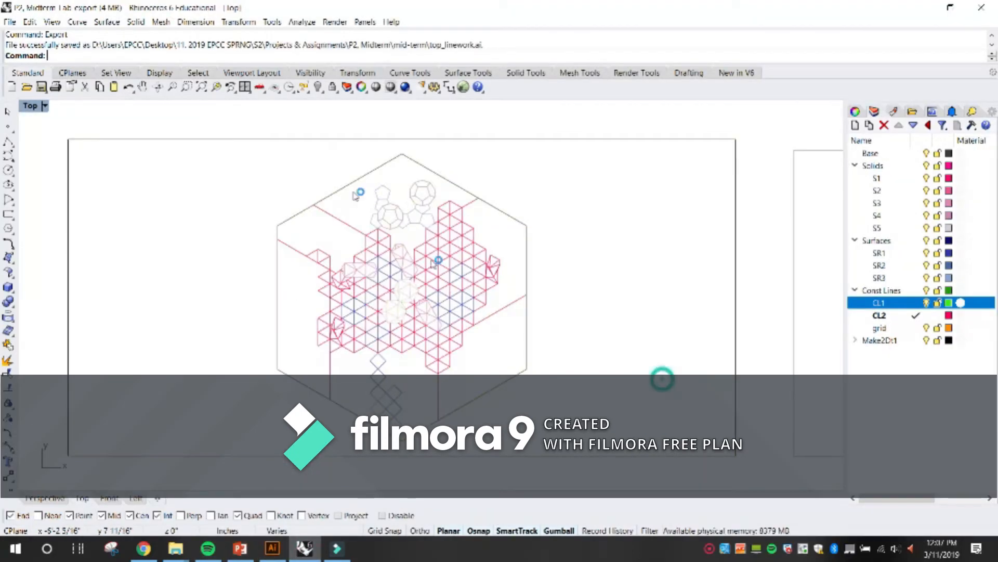
double_click(29, 107)
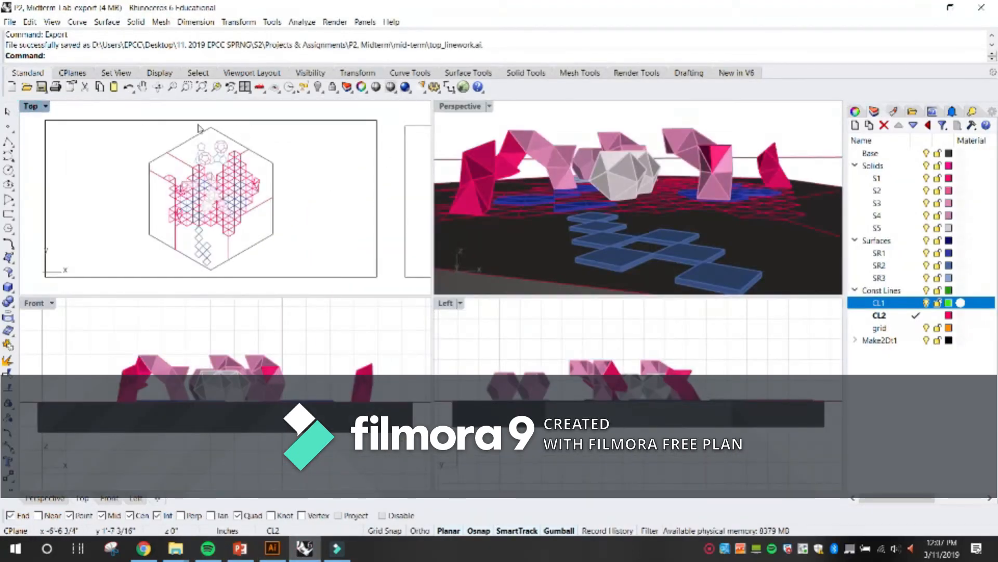
double_click(464, 106)
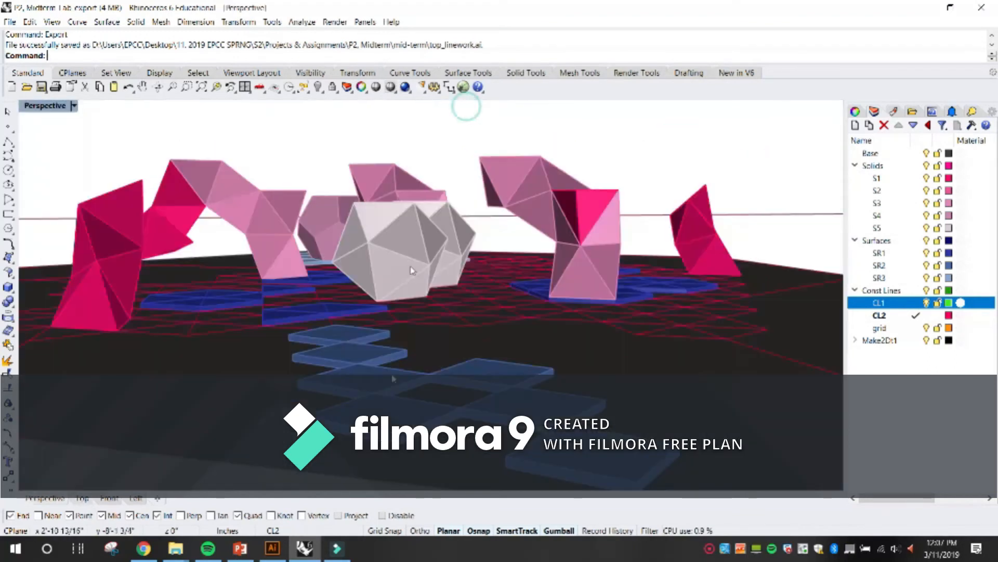
Check the axonometric view item in the project requirements on the PowerPoint class slide, and return to Rhinoceros.
click(239, 548)
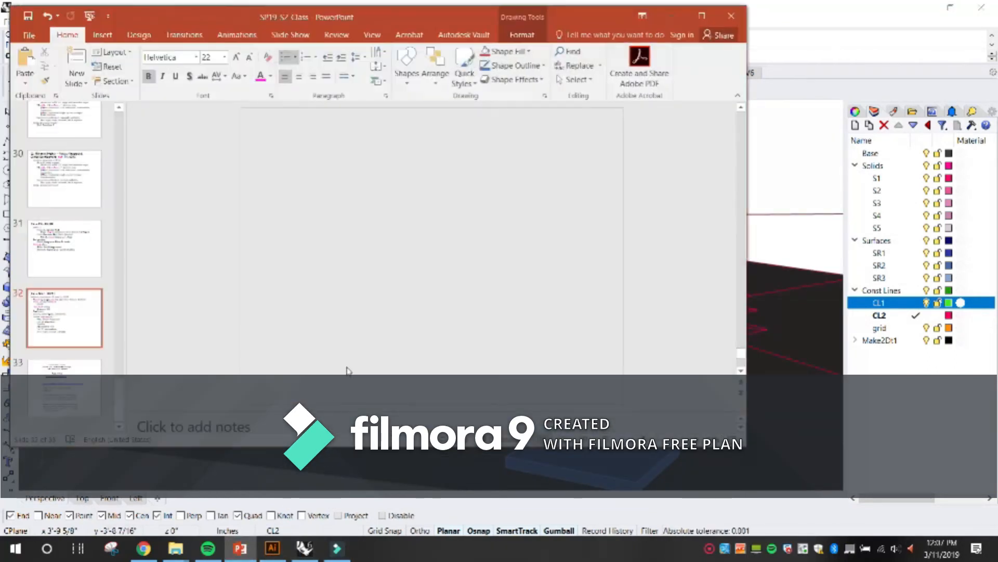
click(359, 296)
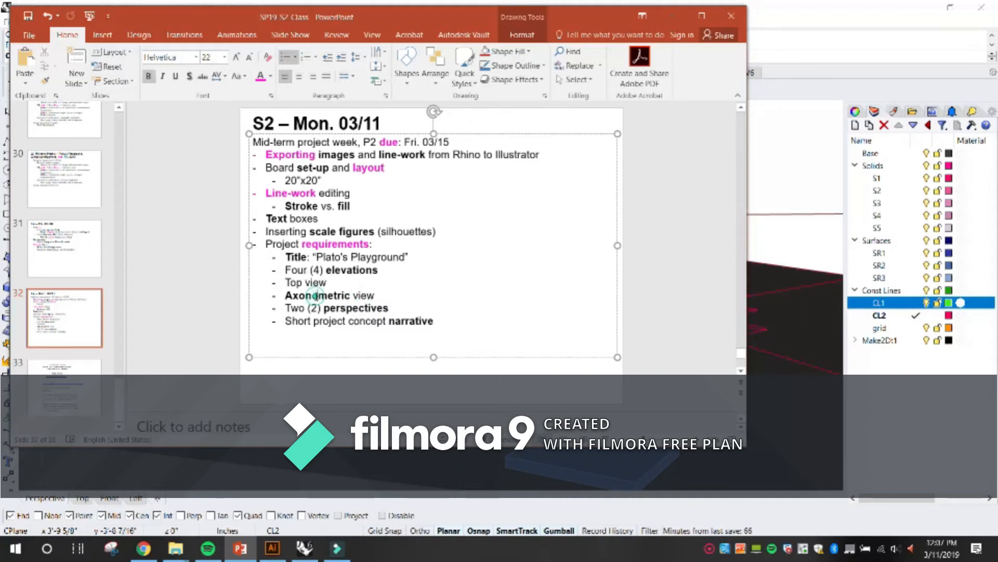
double_click(332, 301)
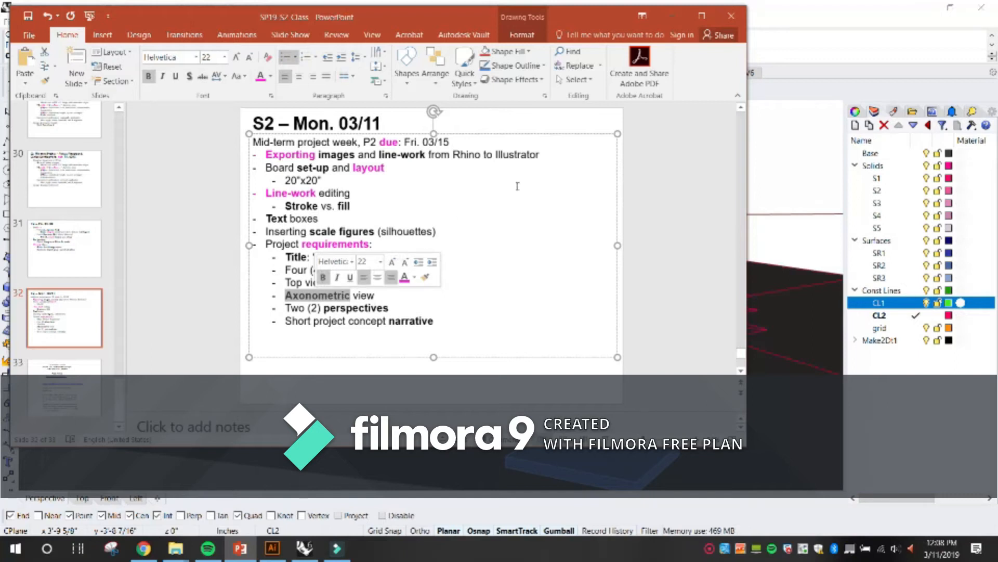
click(672, 15)
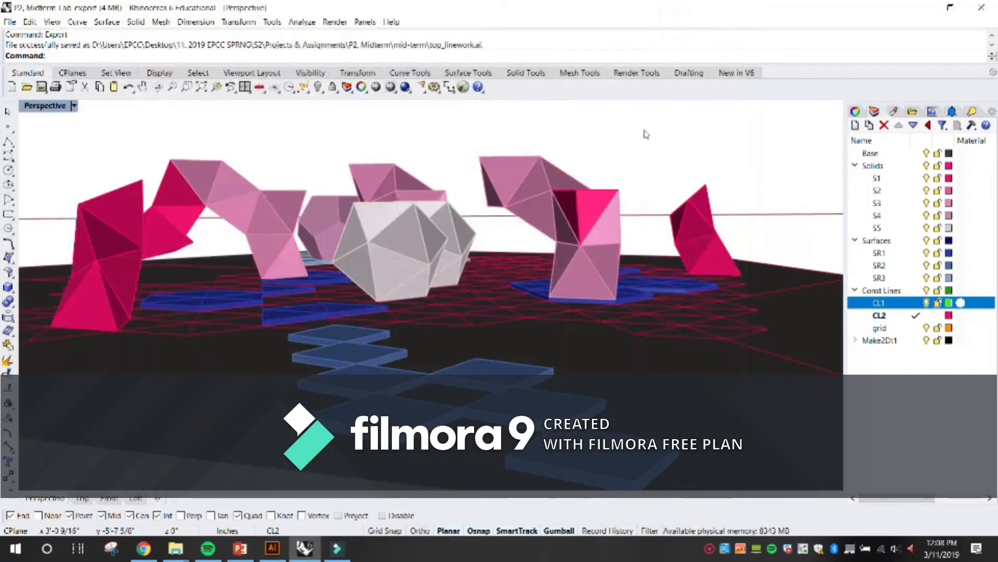
Orbit the playground model to a raised viewing angle, zoom to the whole hexagonal model as selection, and clear the selection.
scroll(586, 200, down, 10)
drag(615, 204, 635, 204)
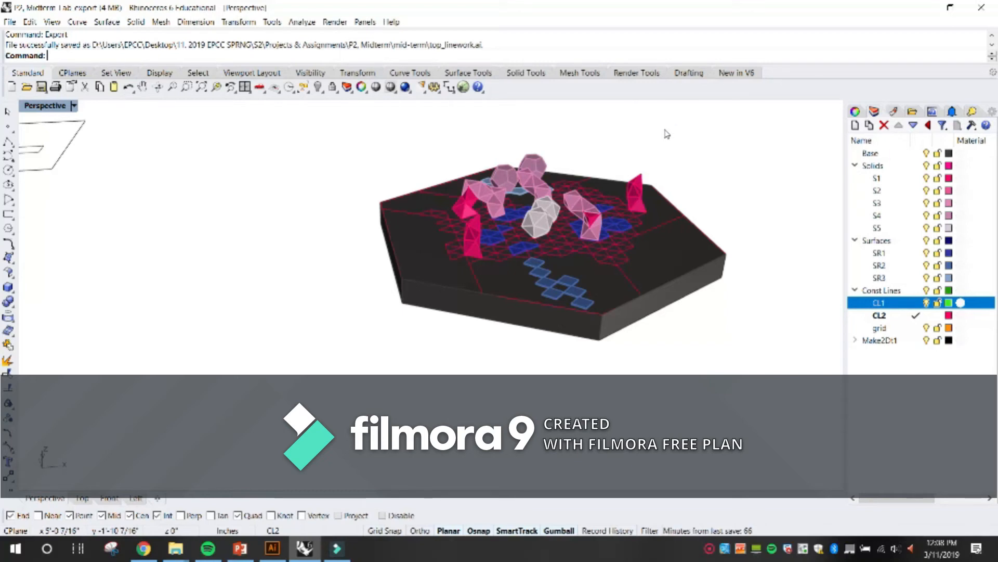
drag(310, 200, 319, 250)
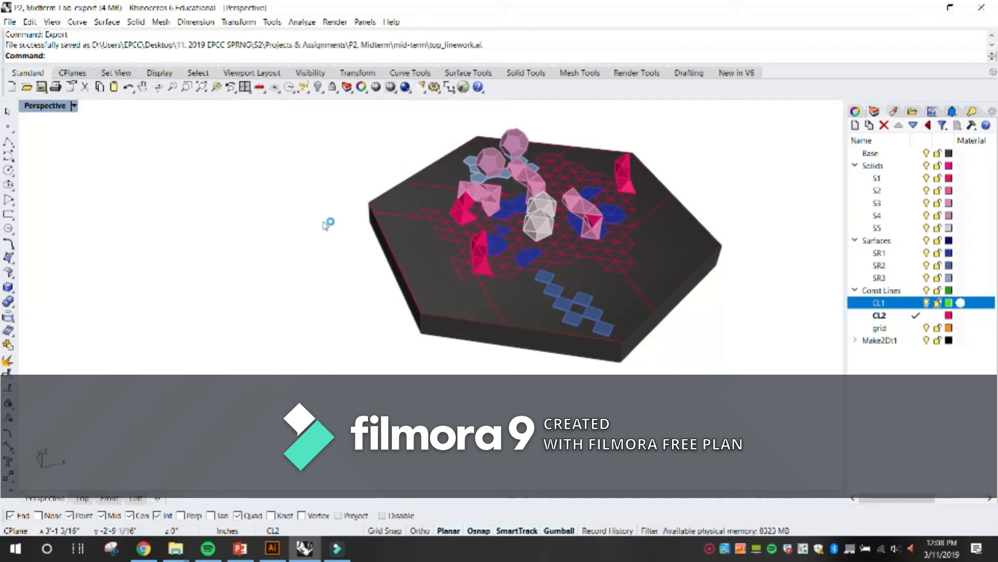
scroll(186, 216, down, 3)
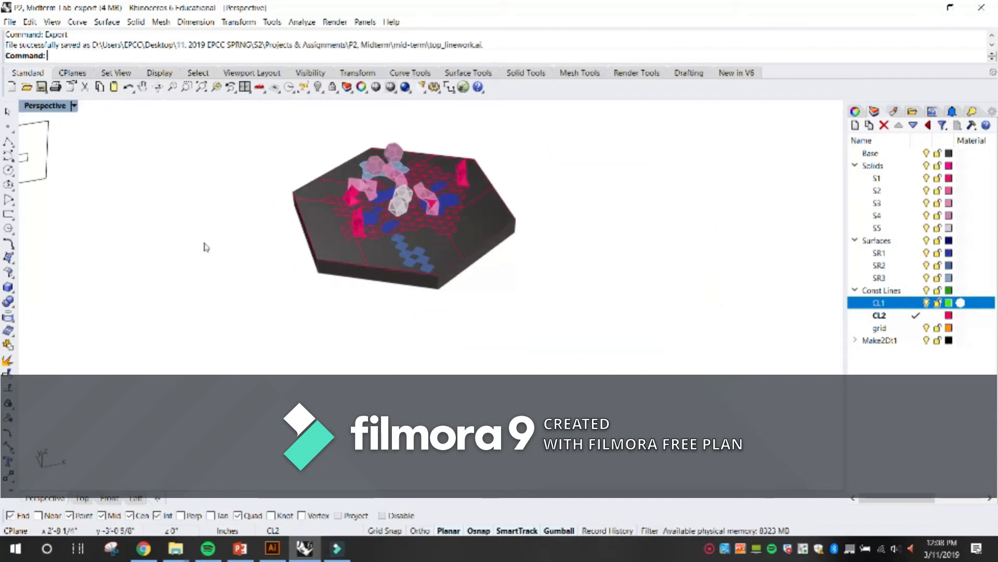
scroll(208, 248, down, 4)
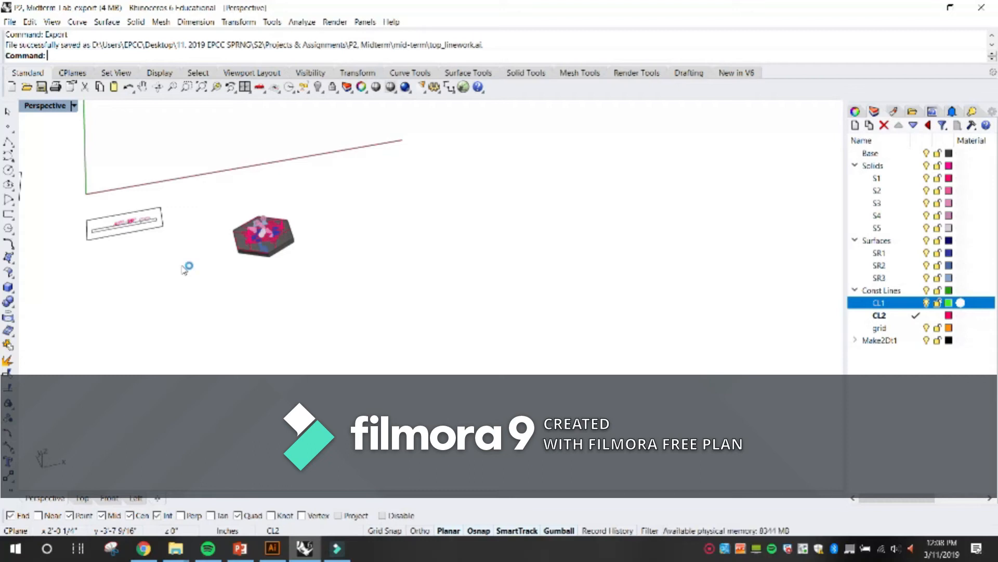
drag(345, 298, 225, 210)
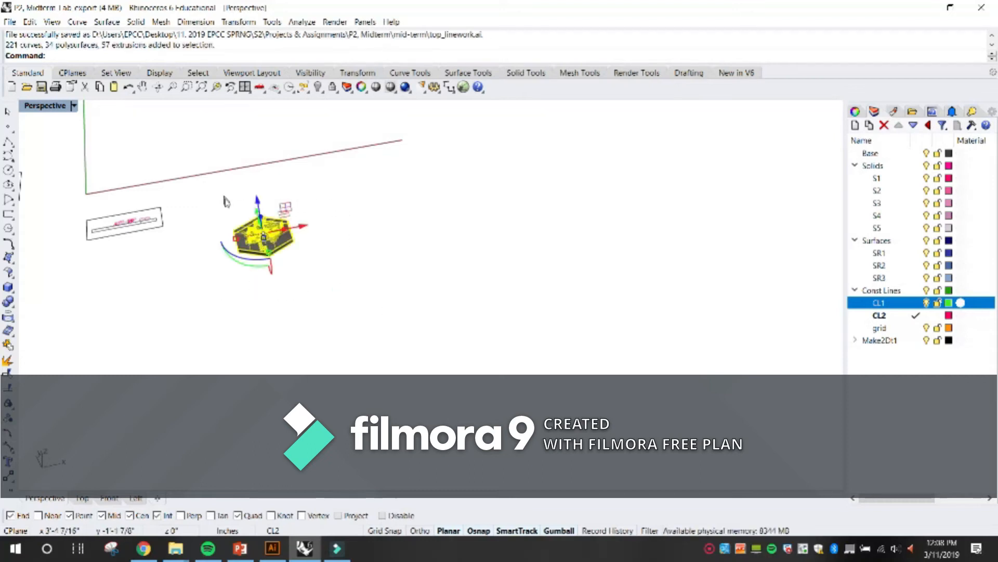
click(216, 87)
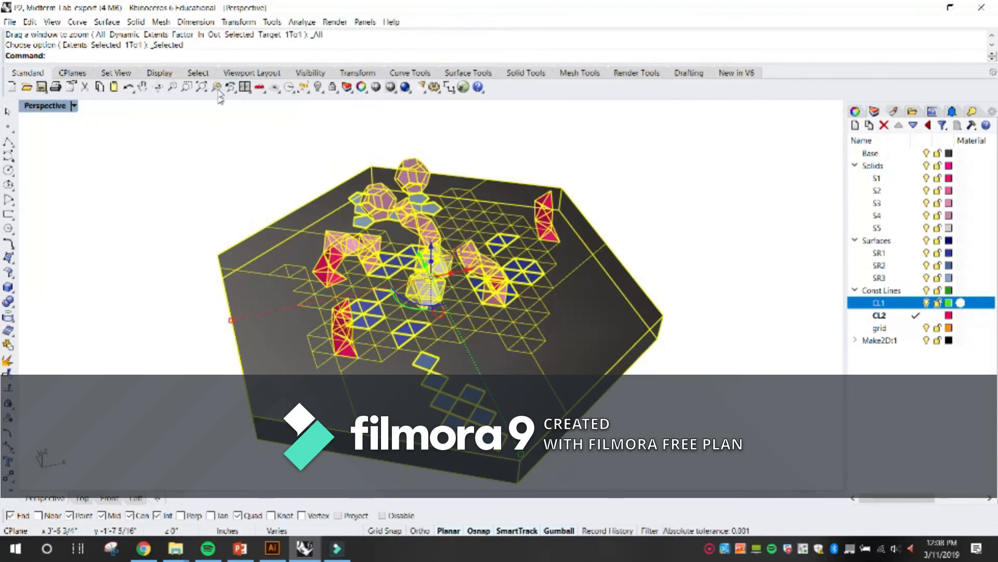
click(593, 181)
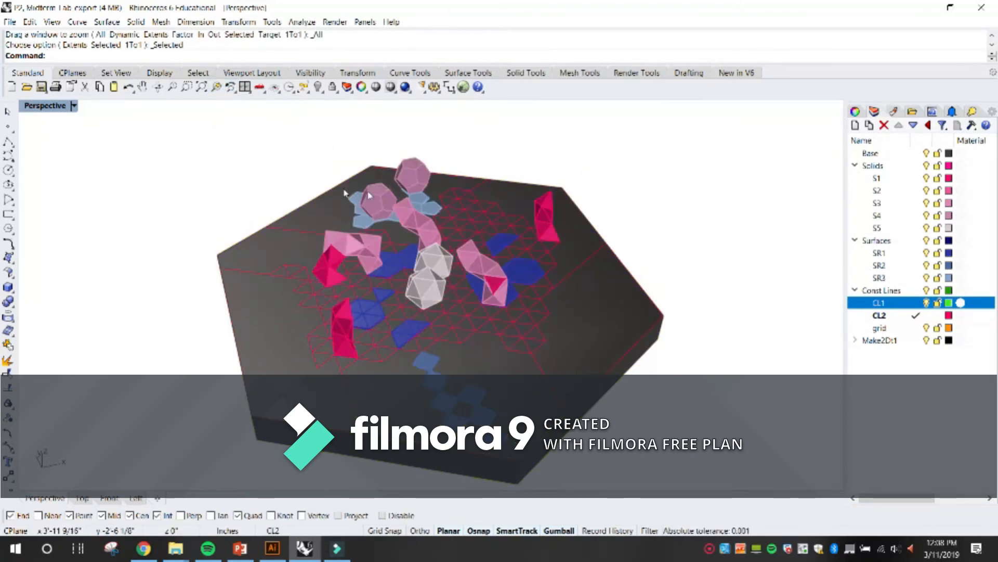
Change the Perspective viewport to the NE isometric view.
click(74, 106)
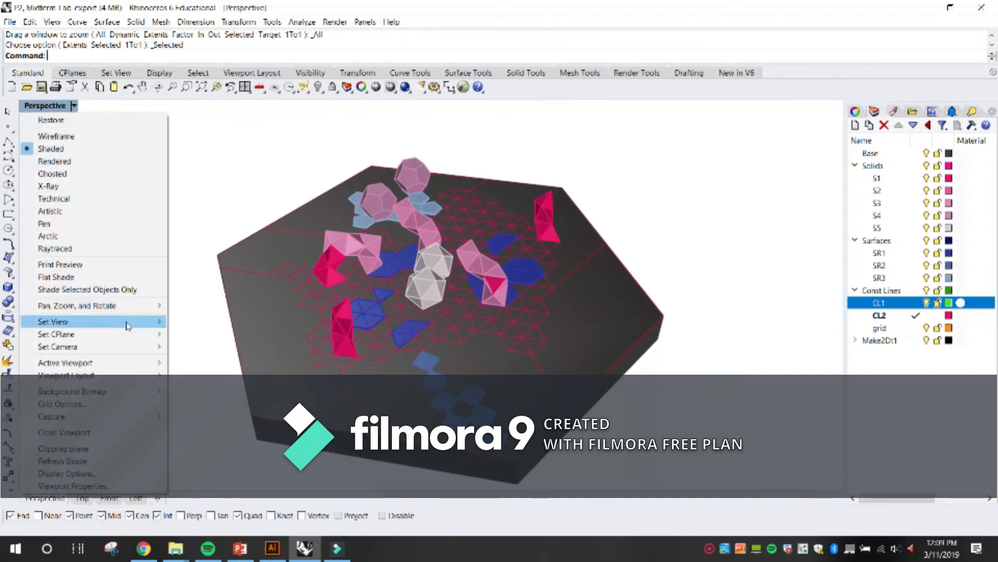
mouse_move(127, 323)
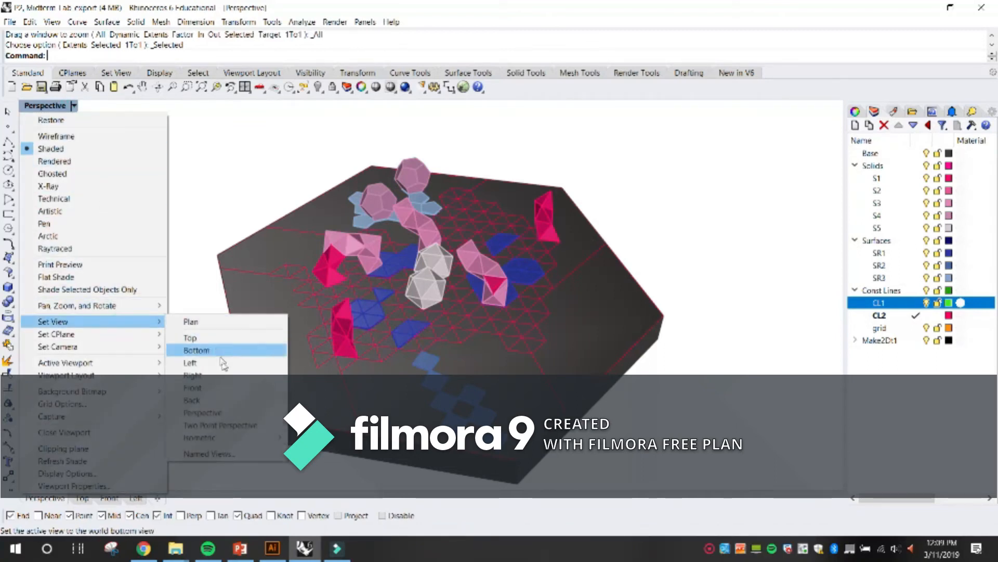
mouse_move(255, 442)
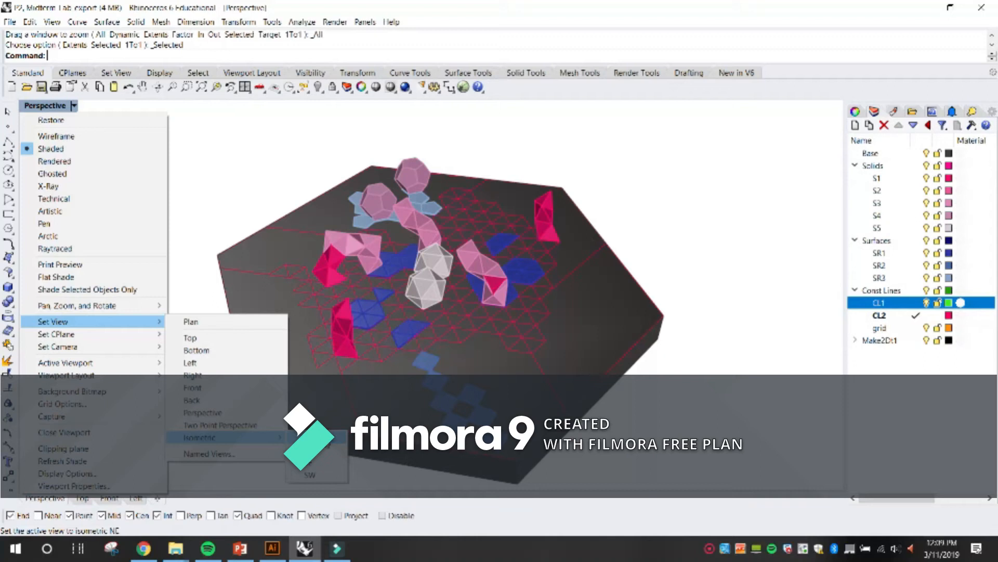
click(309, 438)
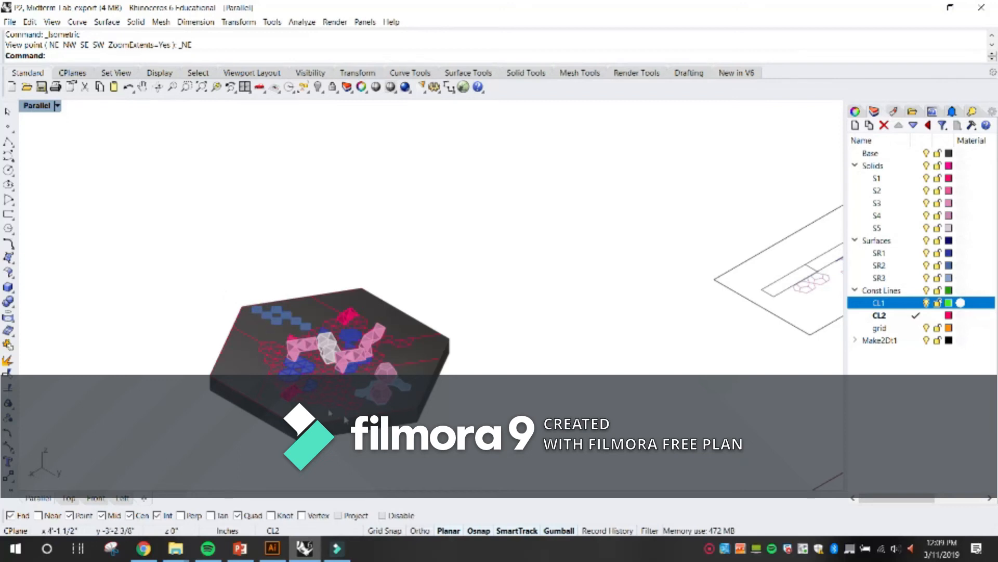
Change the viewport to the SW isometric view and look at the model from that corner.
click(57, 105)
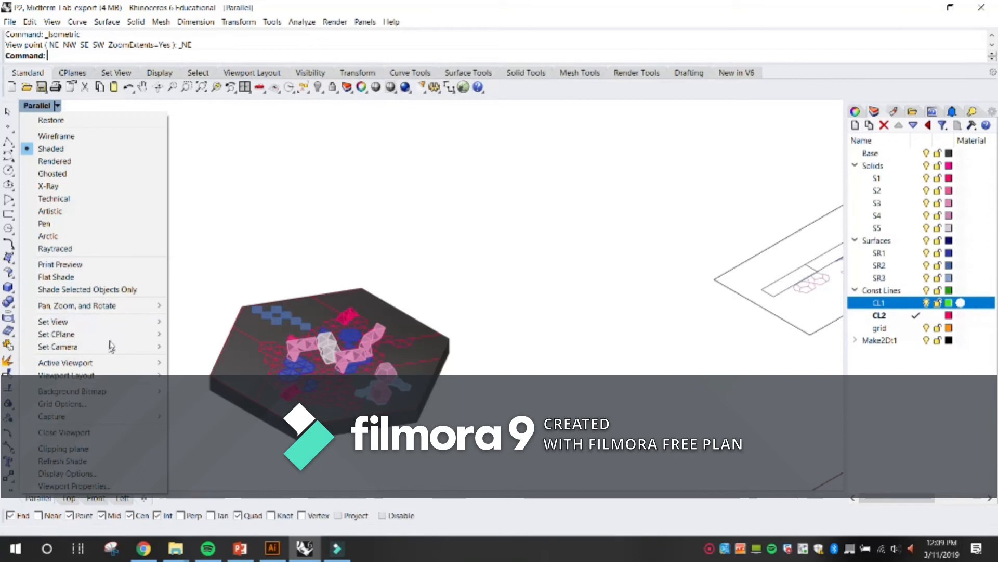
click(112, 321)
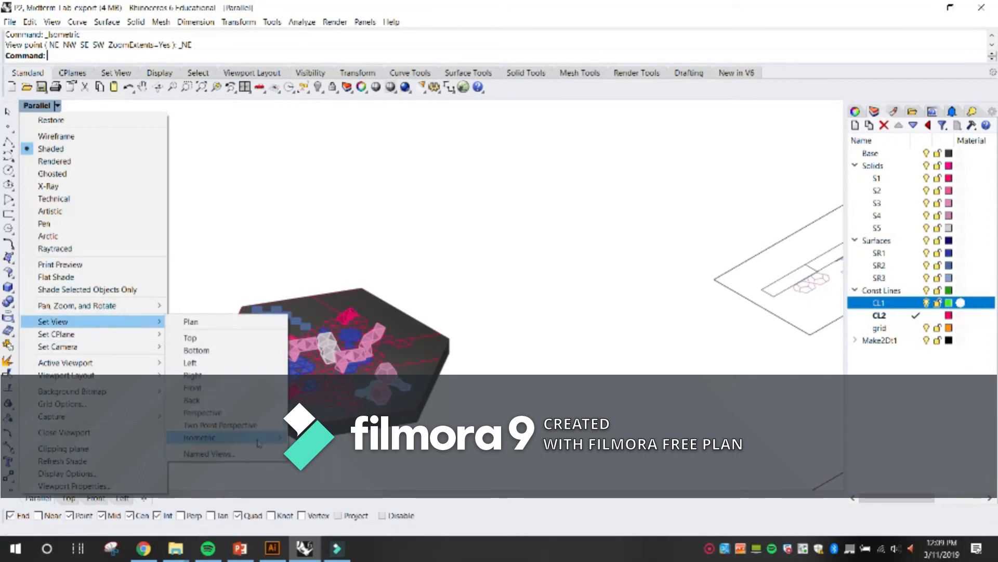
click(325, 474)
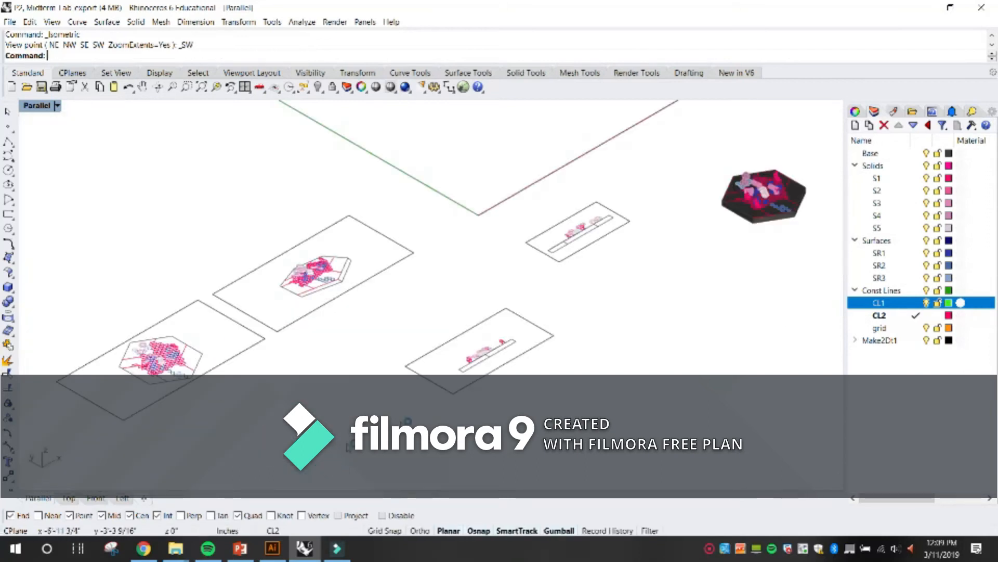
scroll(579, 219, down, 5)
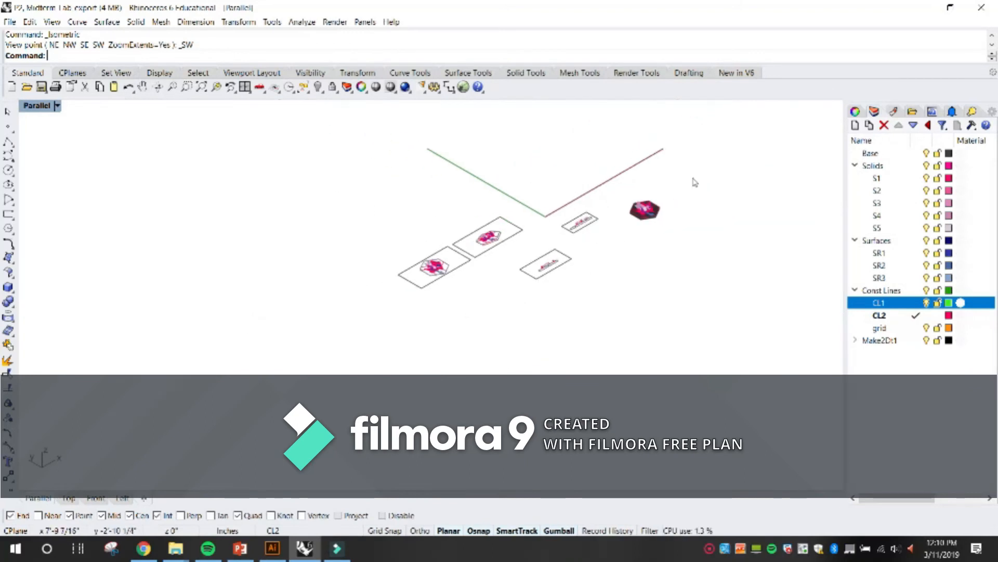
Change the viewport to the SE isometric view and examine the hexagonal model up close.
click(57, 105)
mouse_move(101, 326)
click(246, 436)
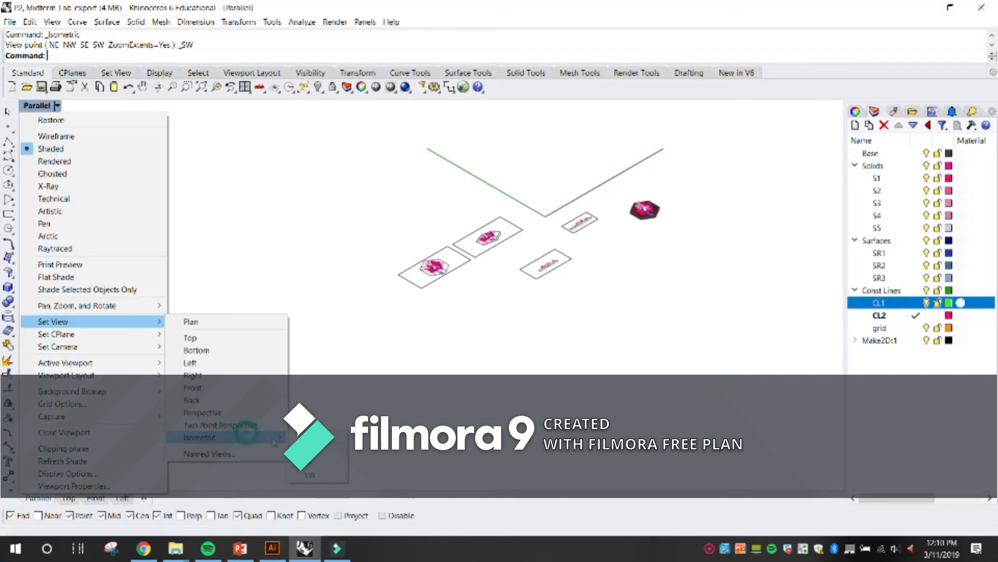
click(312, 461)
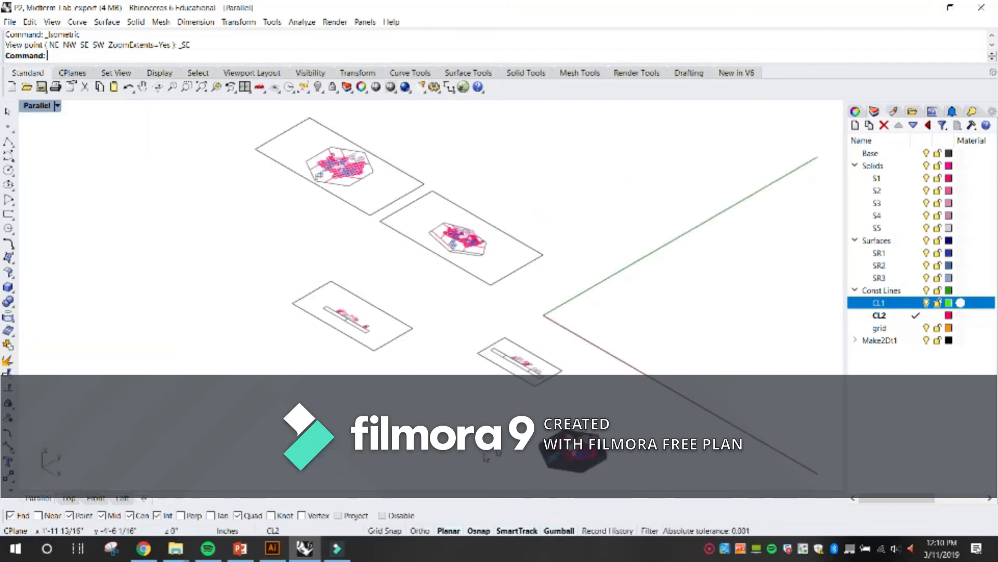
scroll(487, 457, down, 4)
scroll(584, 476, up, 7)
scroll(535, 469, up, 6)
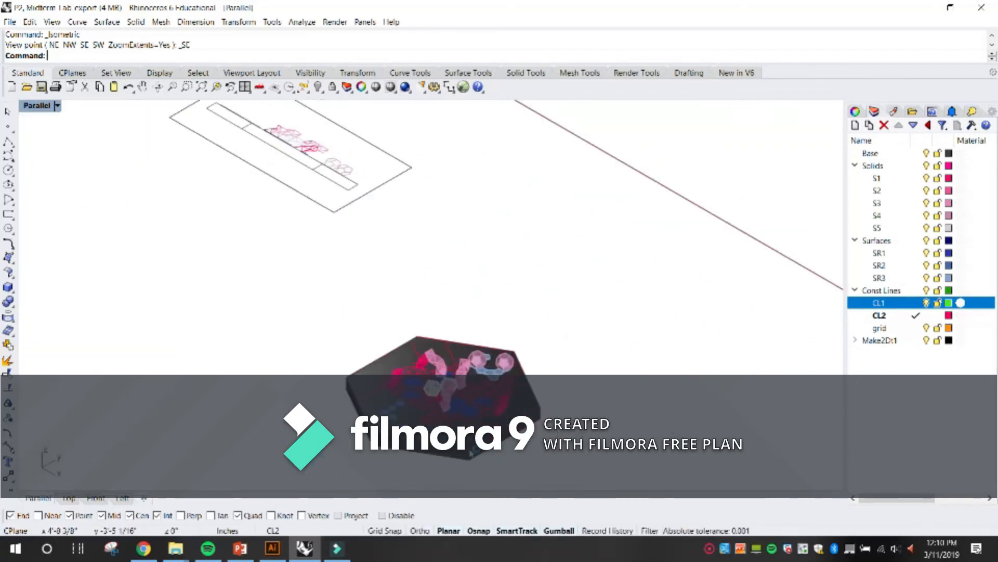
scroll(439, 403, up, 5)
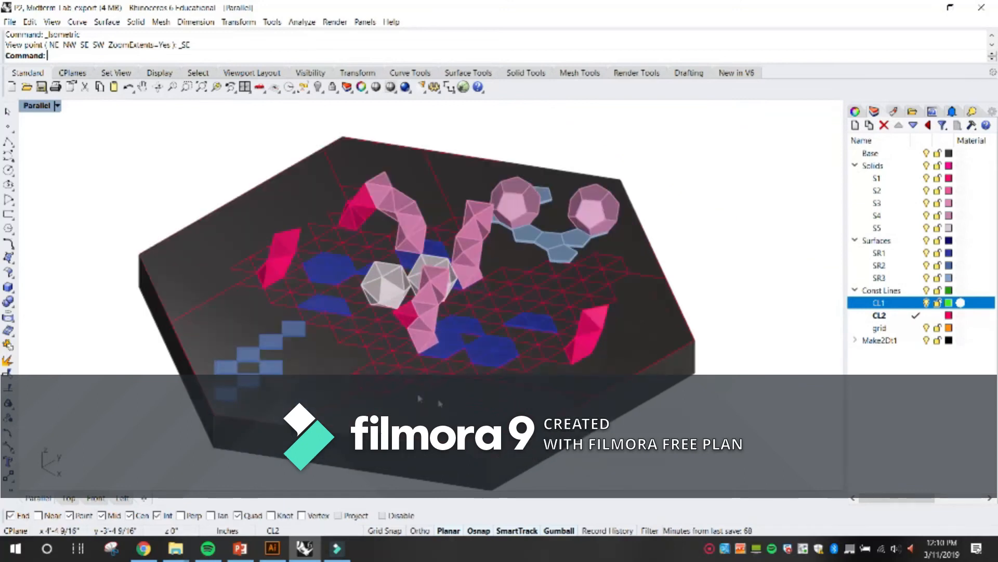
scroll(448, 376, down, 5)
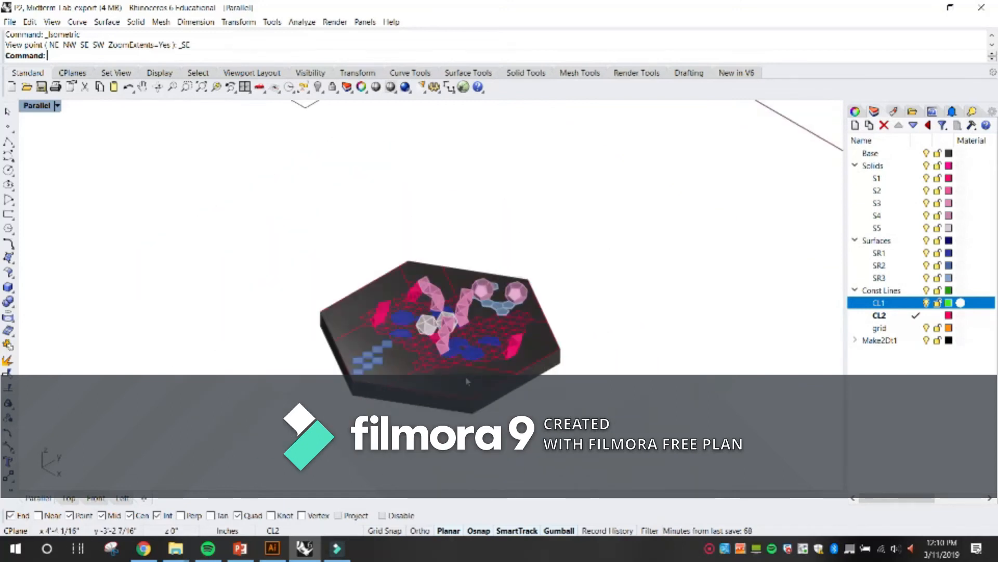
Return the viewport to the SW isometric view and frame the hexagonal model closely.
click(57, 106)
click(117, 326)
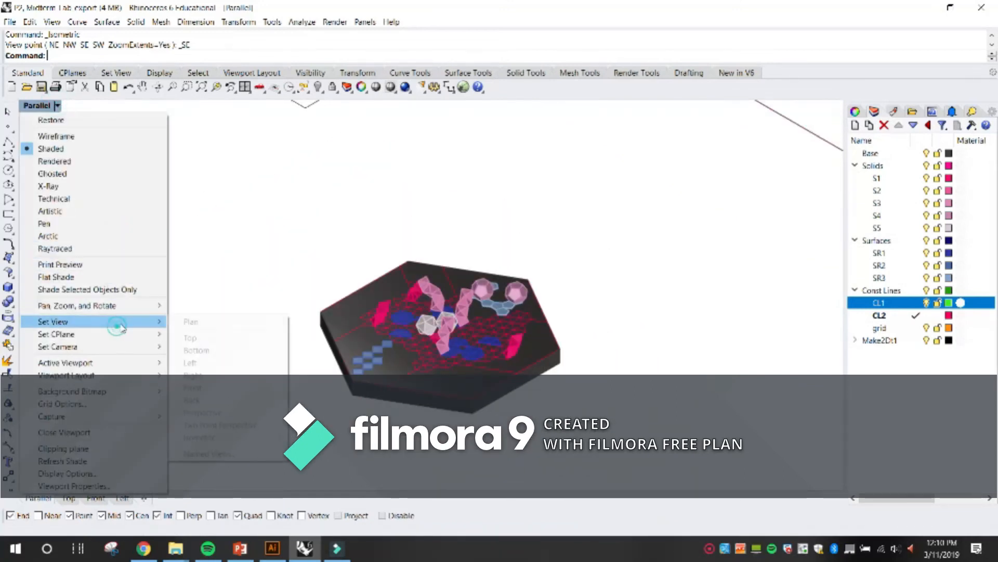
mouse_move(229, 437)
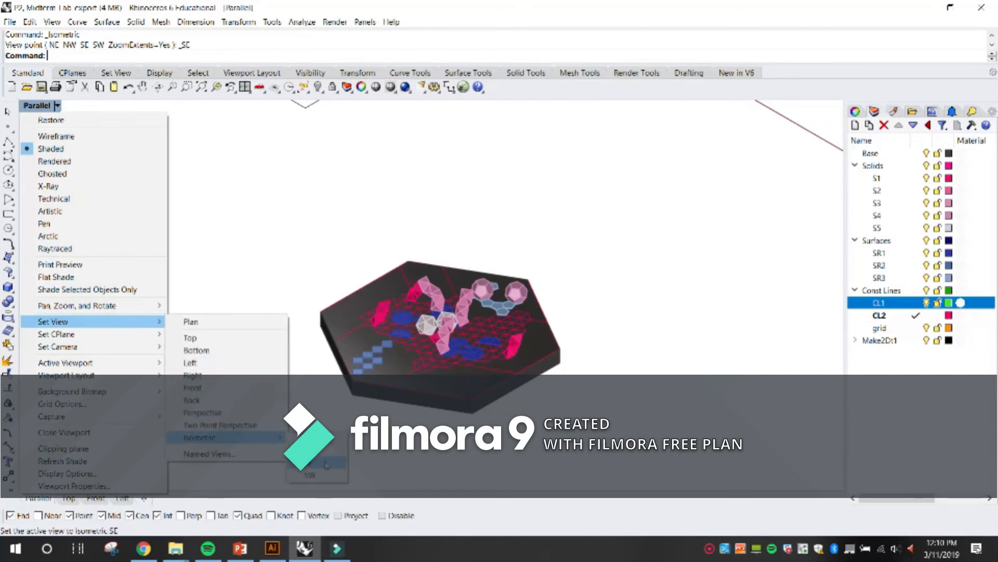
click(312, 474)
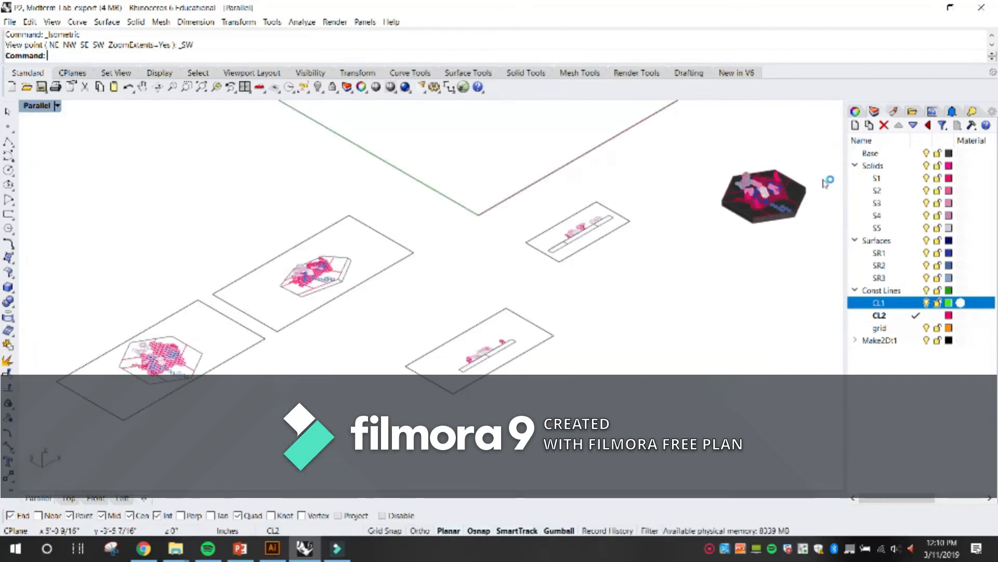
scroll(824, 180, up, 6)
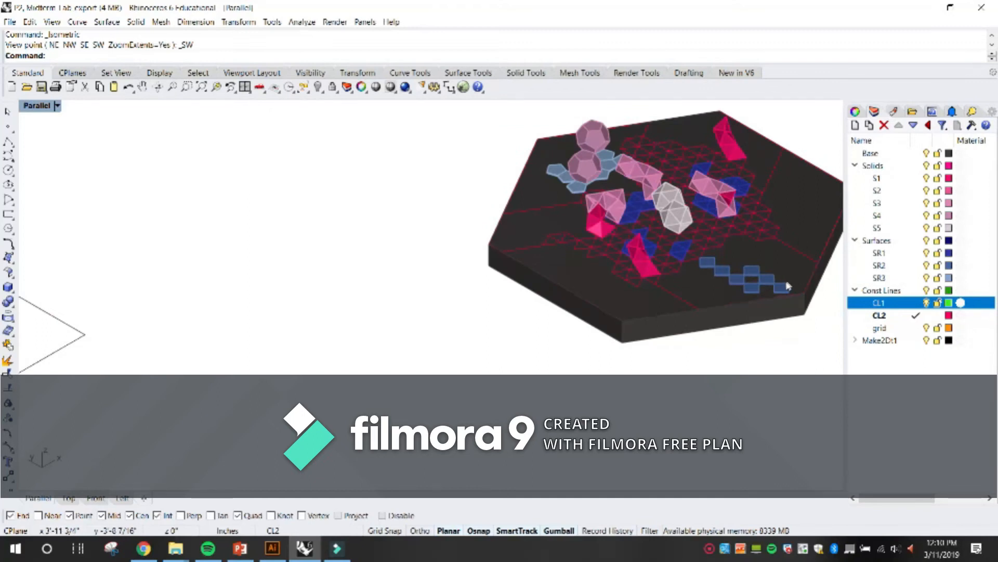
Examine the hexagonal model and the flat 2D drawings around it in the SW isometric view.
drag(778, 284, 524, 353)
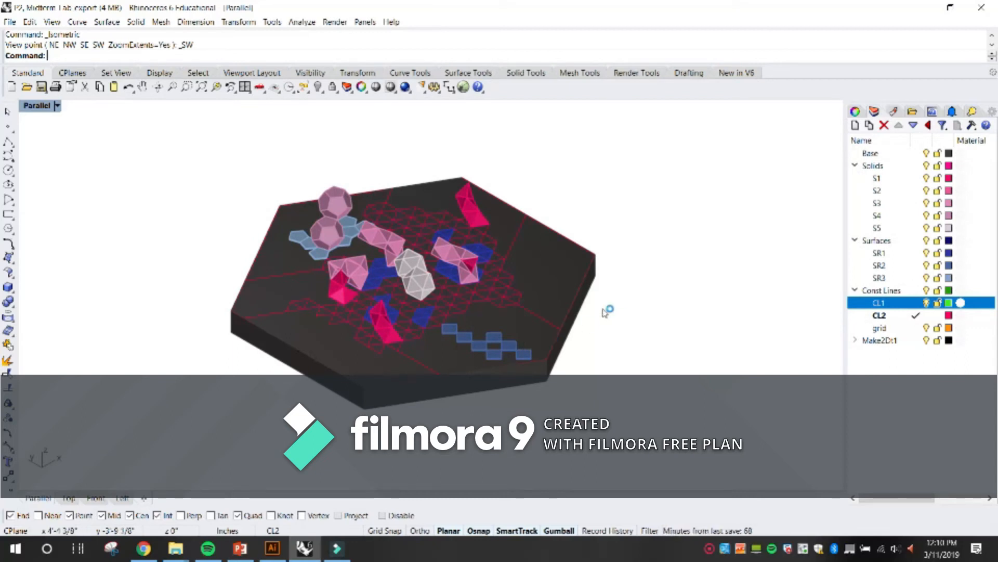
scroll(606, 310, down, 8)
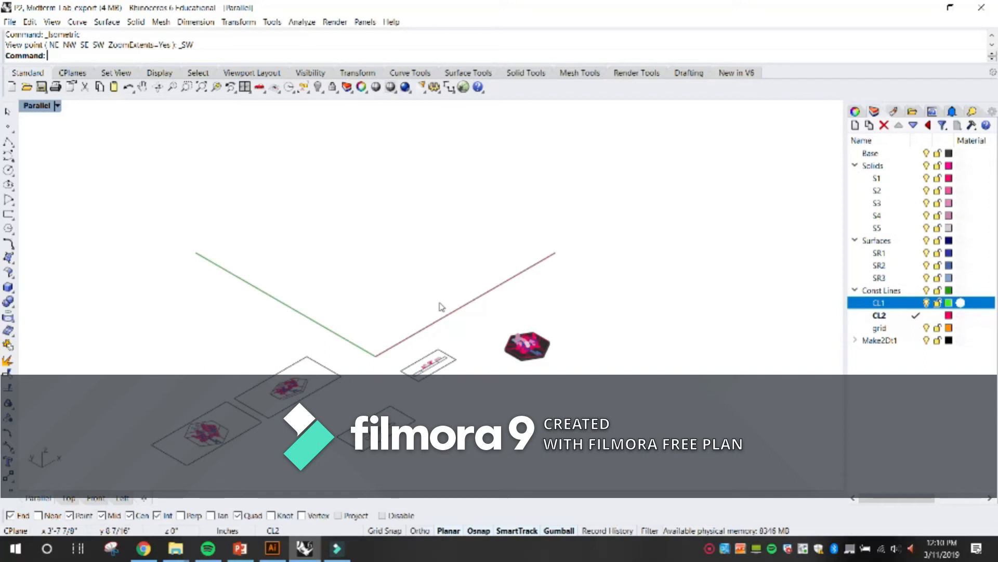
scroll(535, 394, up, 3)
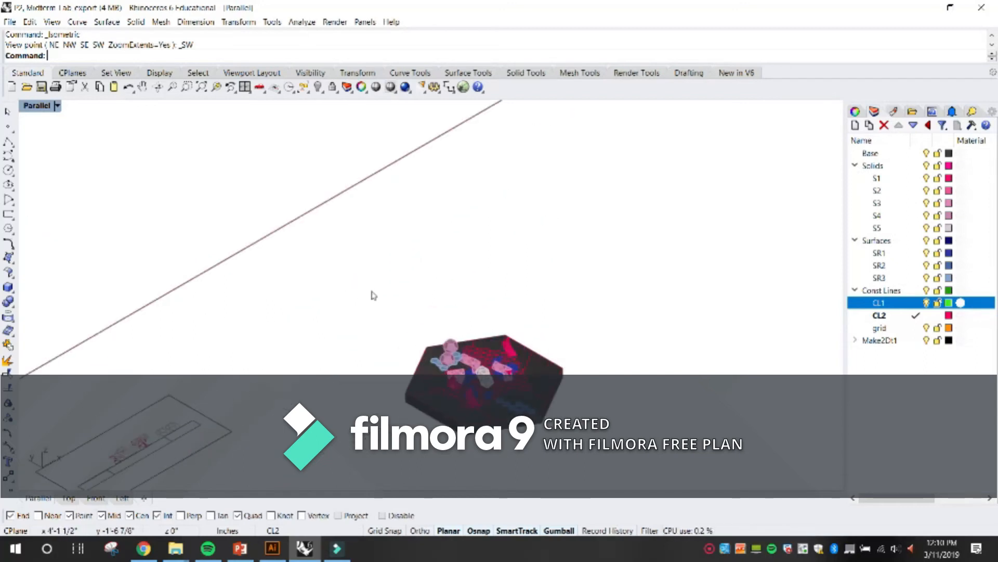
scroll(373, 292, down, 3)
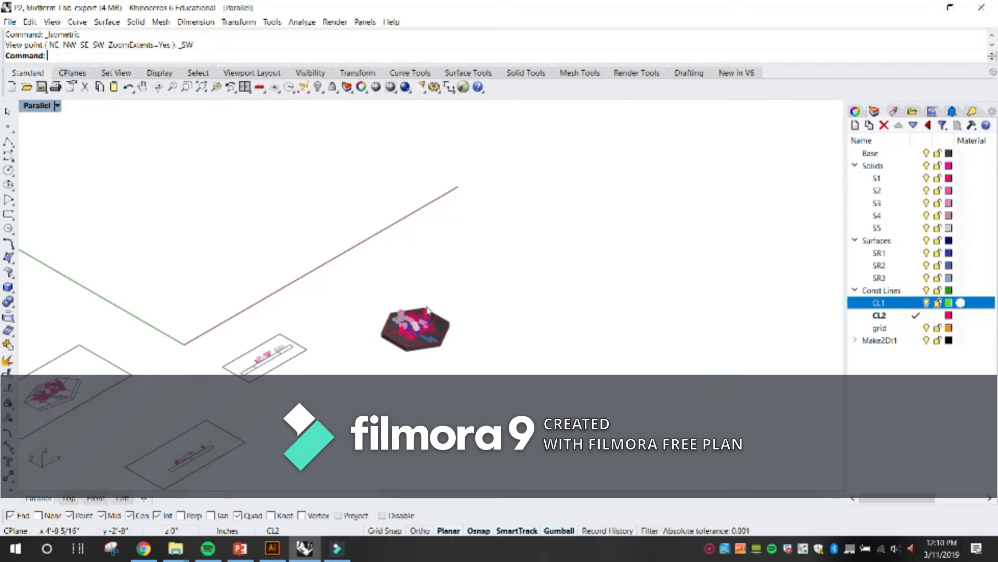
scroll(415, 319, up, 3)
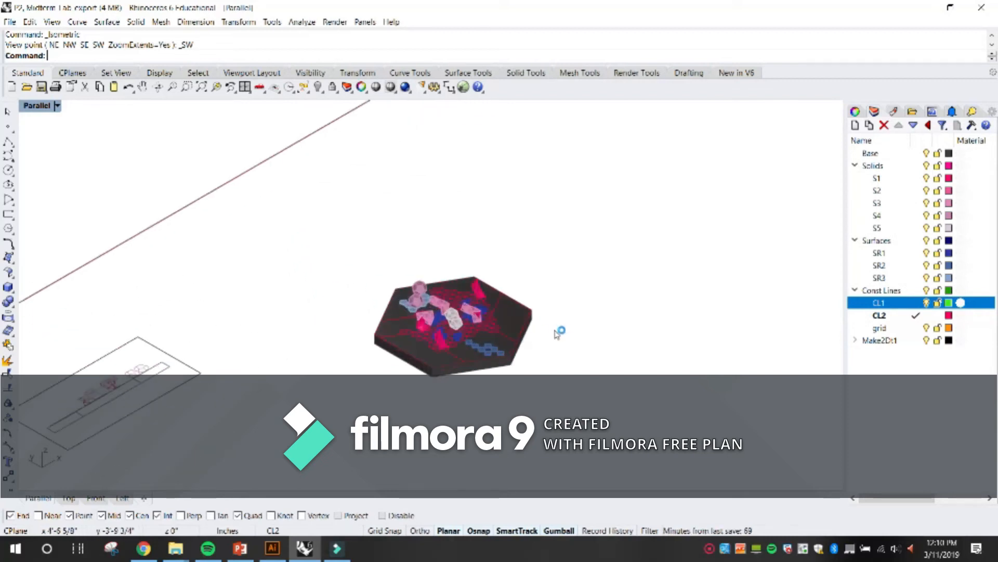
scroll(443, 359, up, 2)
scroll(385, 341, up, 3)
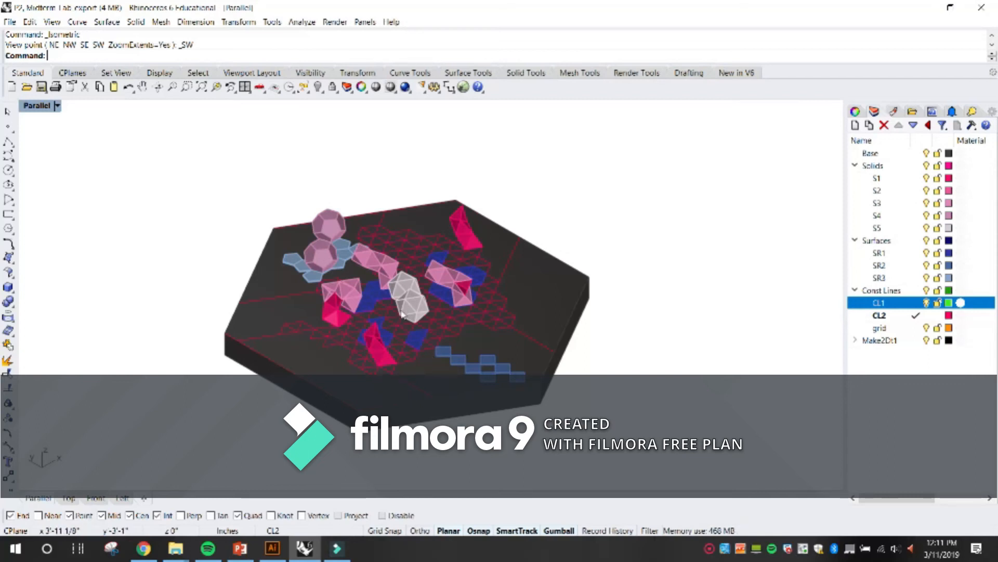
scroll(558, 320, up, 2)
scroll(593, 336, down, 2)
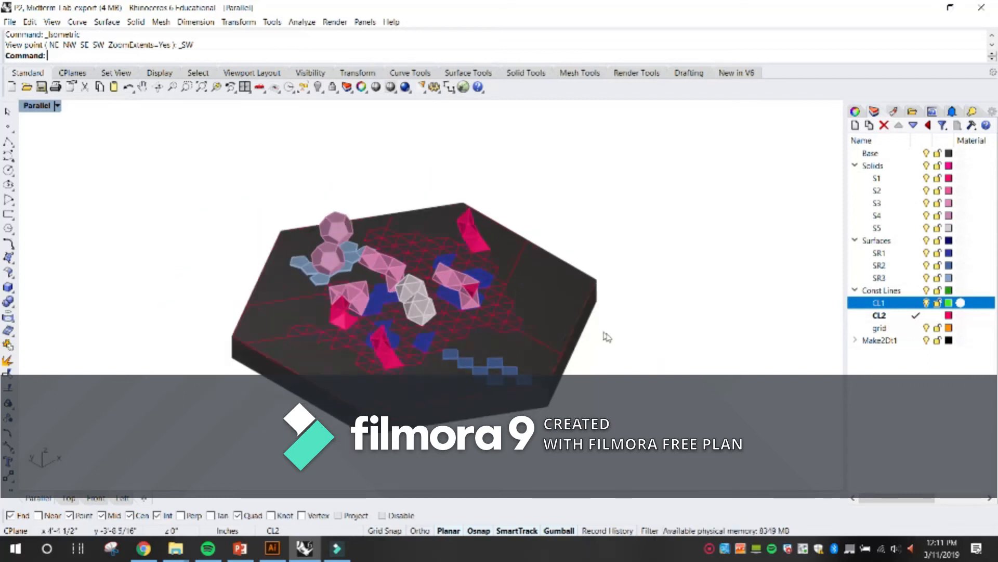
scroll(604, 333, down, 2)
scroll(397, 329, up, 2)
scroll(407, 340, up, 1)
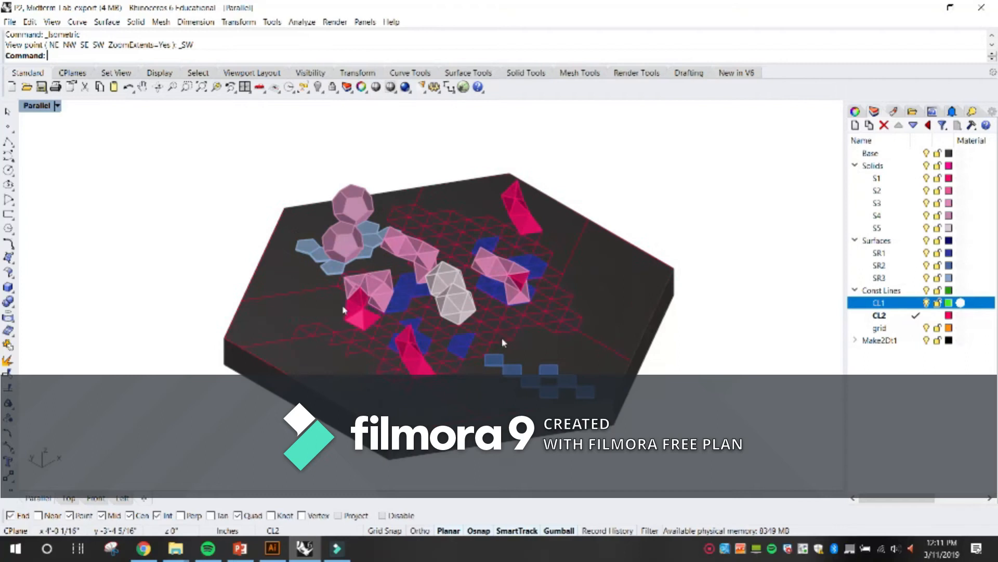
Reapply the SW isometric view to the Parallel viewport and frame the hexagonal model.
click(57, 106)
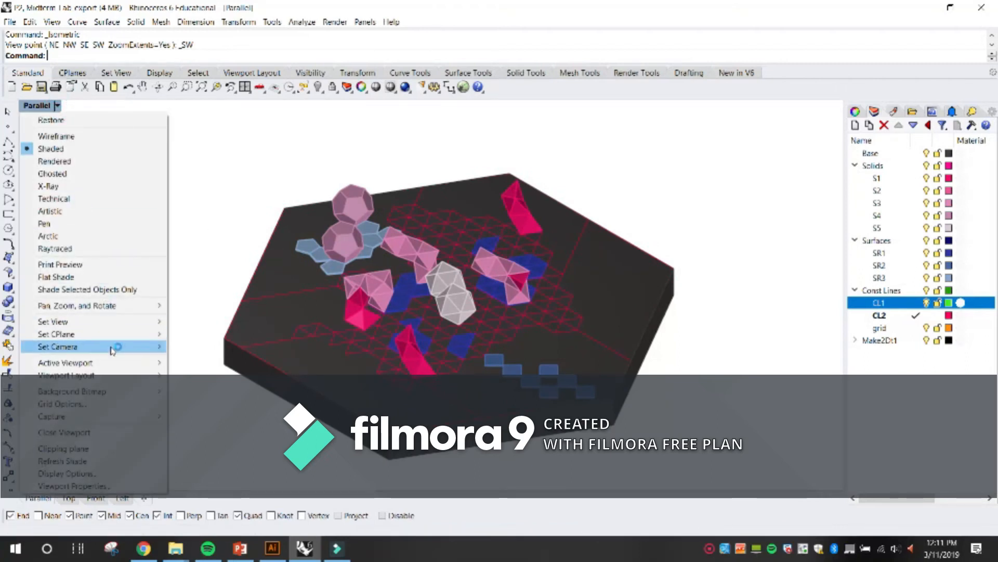
mouse_move(116, 321)
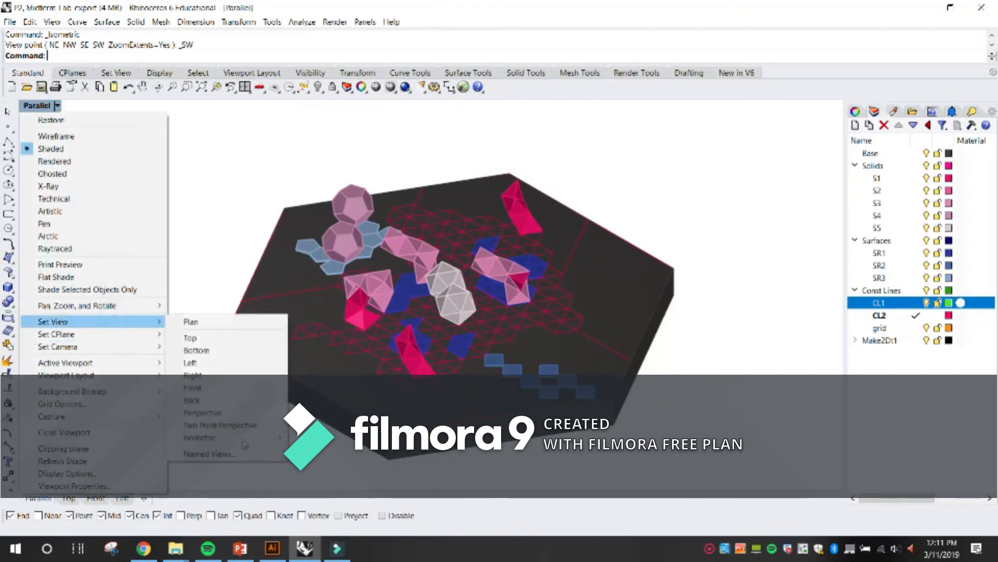
mouse_move(223, 437)
click(327, 475)
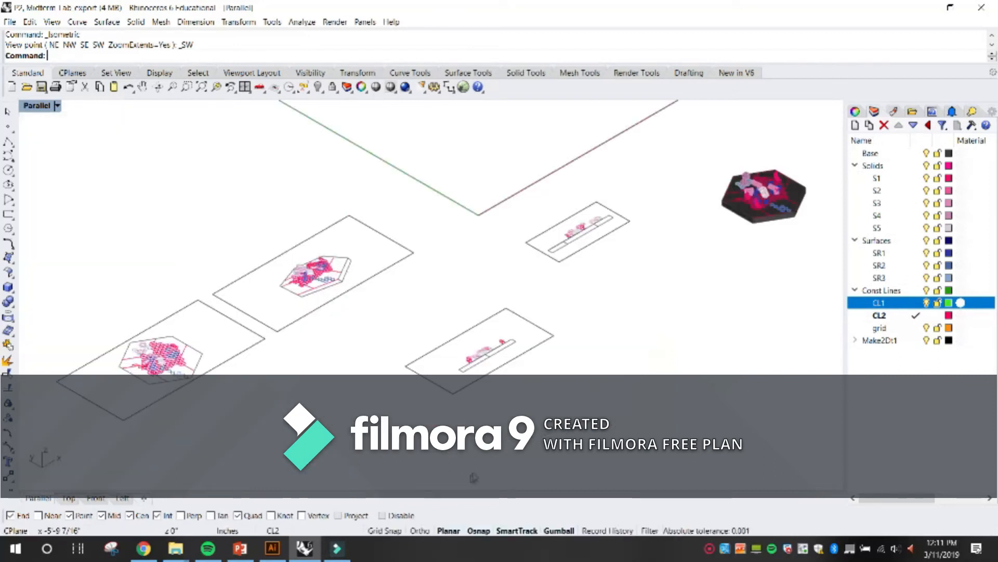
scroll(641, 233, up, 10)
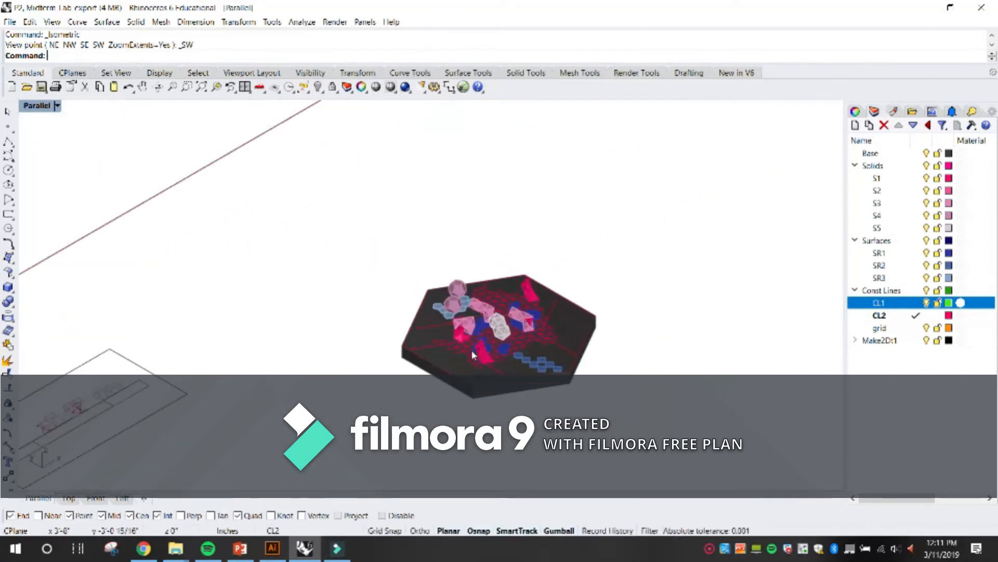
scroll(514, 344, up, 2)
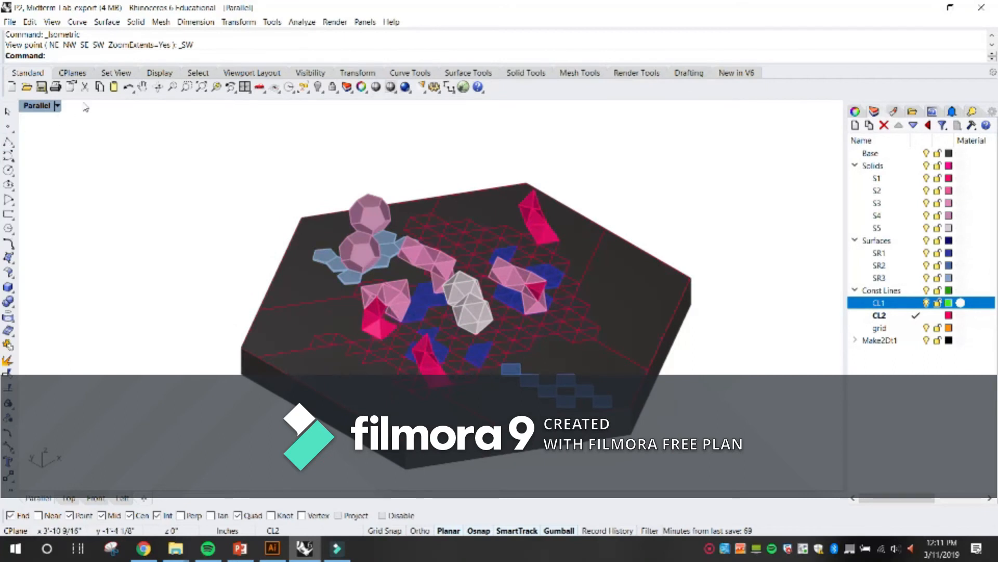
click(58, 105)
mouse_move(79, 321)
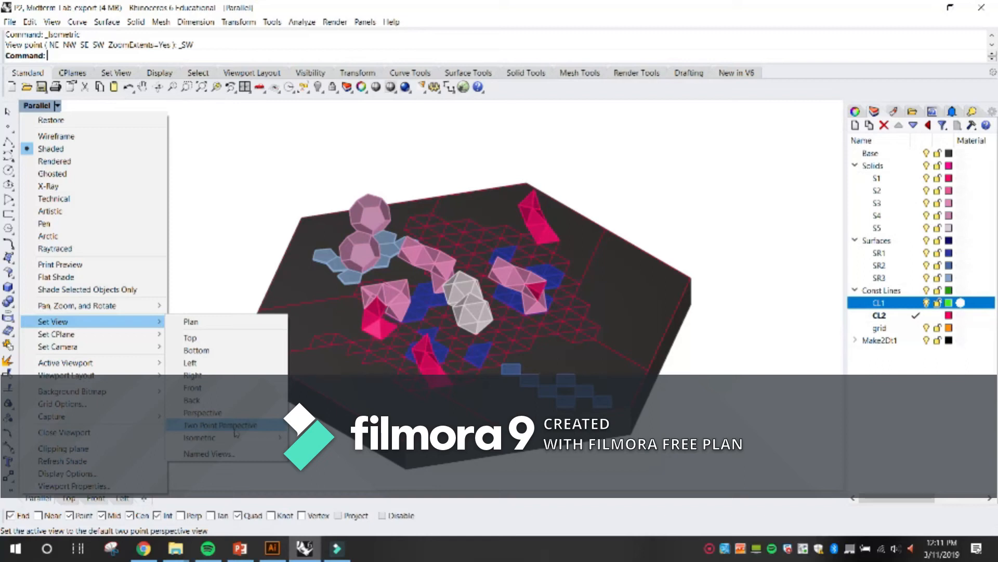
key(Escape)
key(Escape)
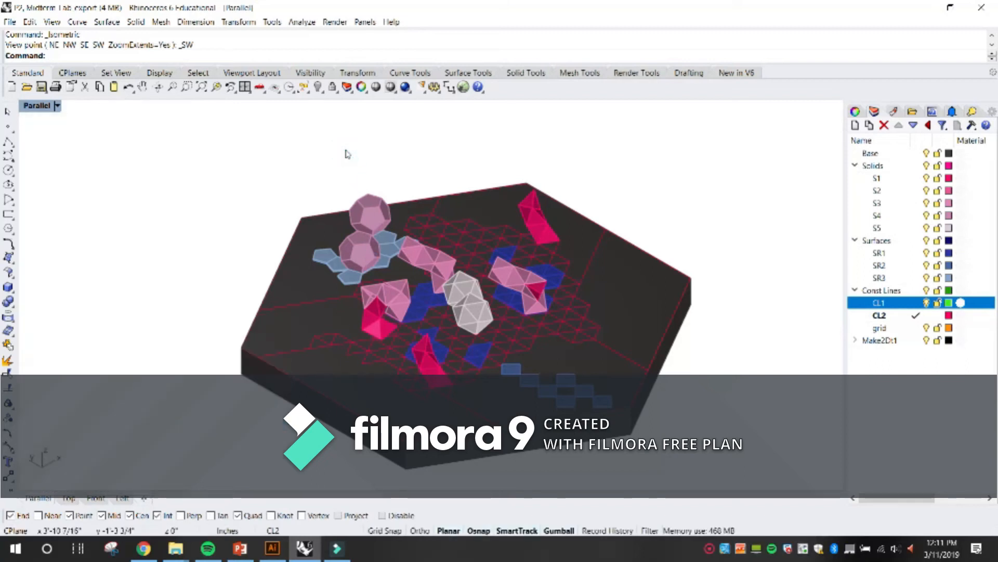
Change the viewport to the NW isometric view with the Isometric command.
text(Iso)
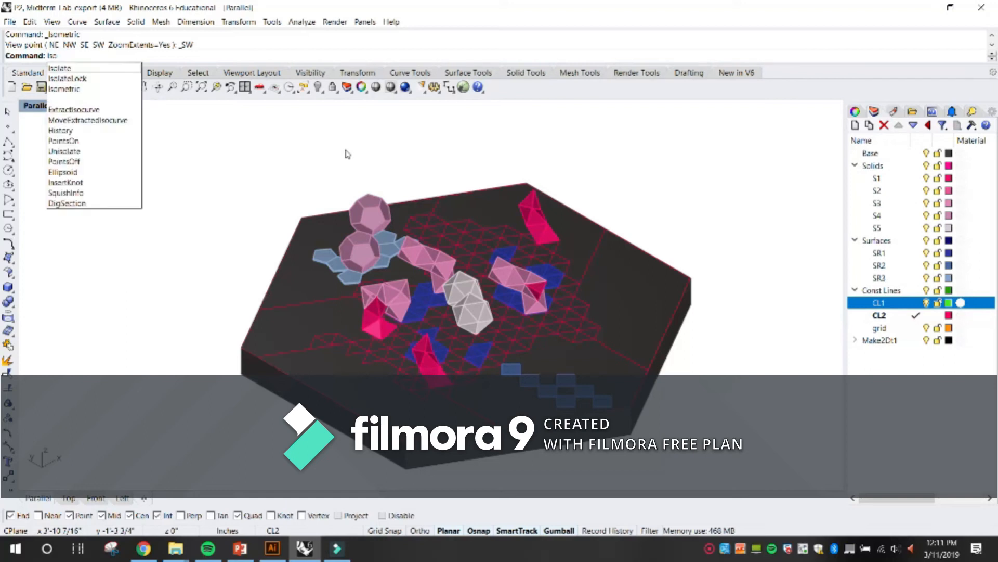
key(BackSpace)
key(BackSpace)
key(BackSpace)
text(I)
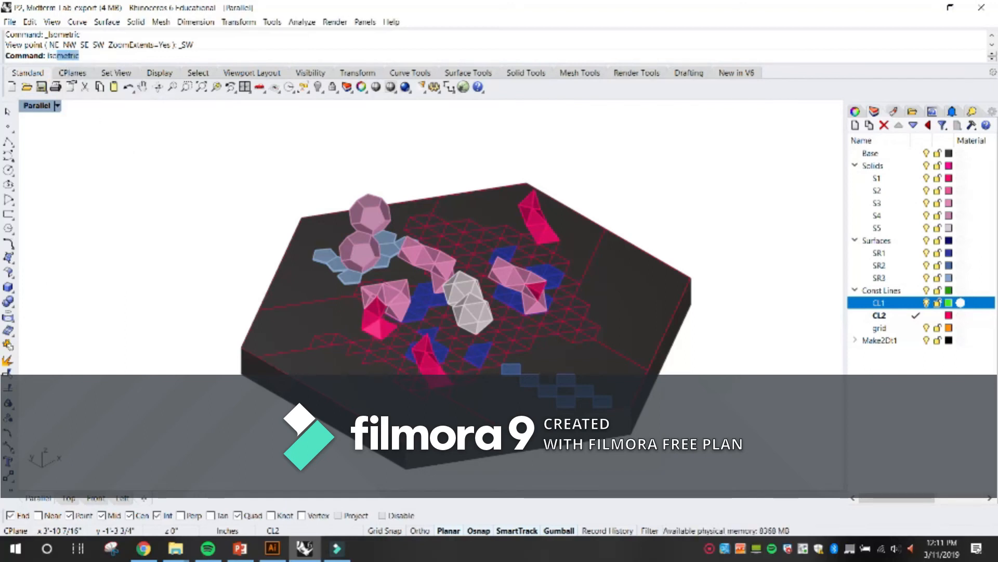
text(so)
key(Return)
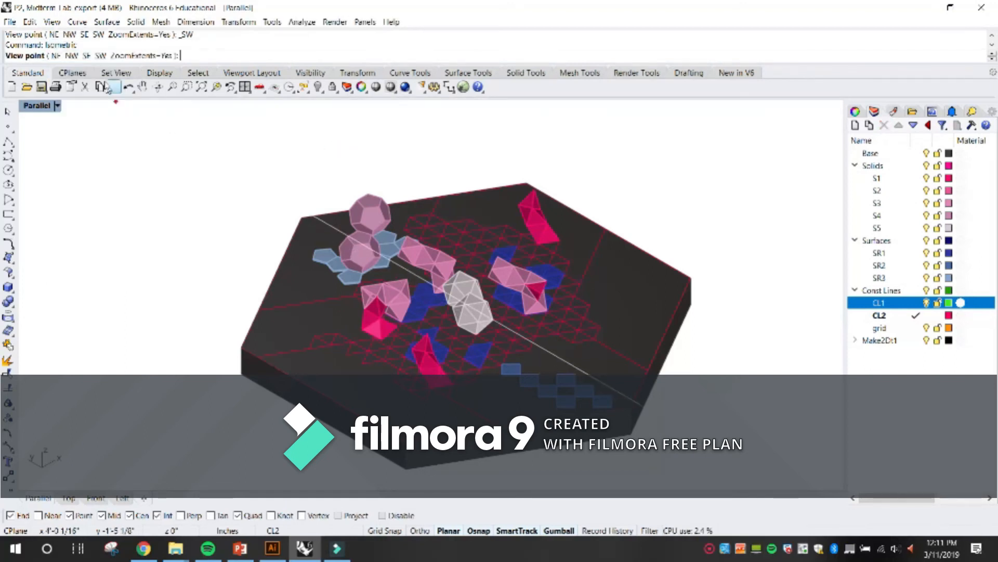
click(72, 56)
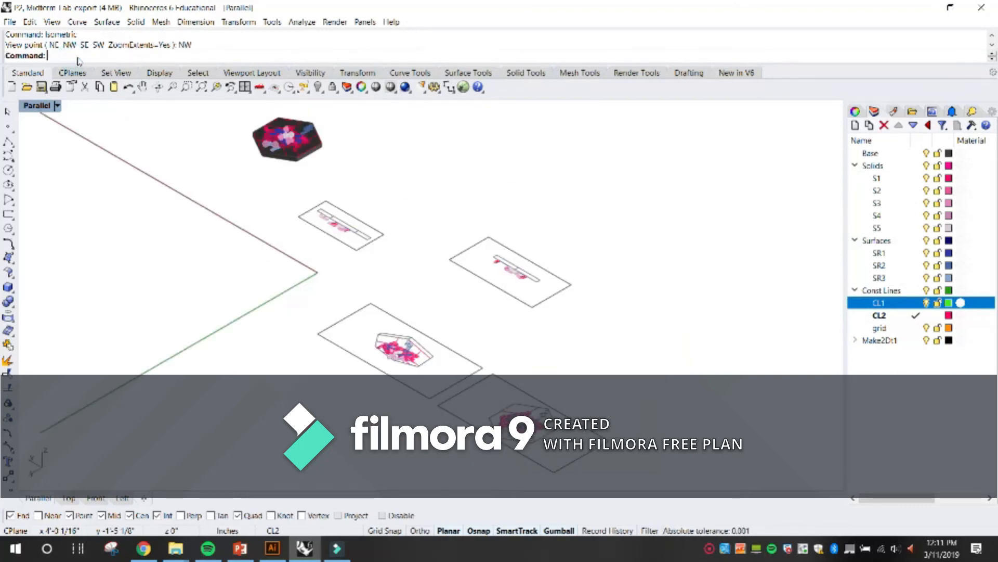
Repeat the Isometric command with the SW view point and zoom to the selected hexagonal model.
right_click(187, 126)
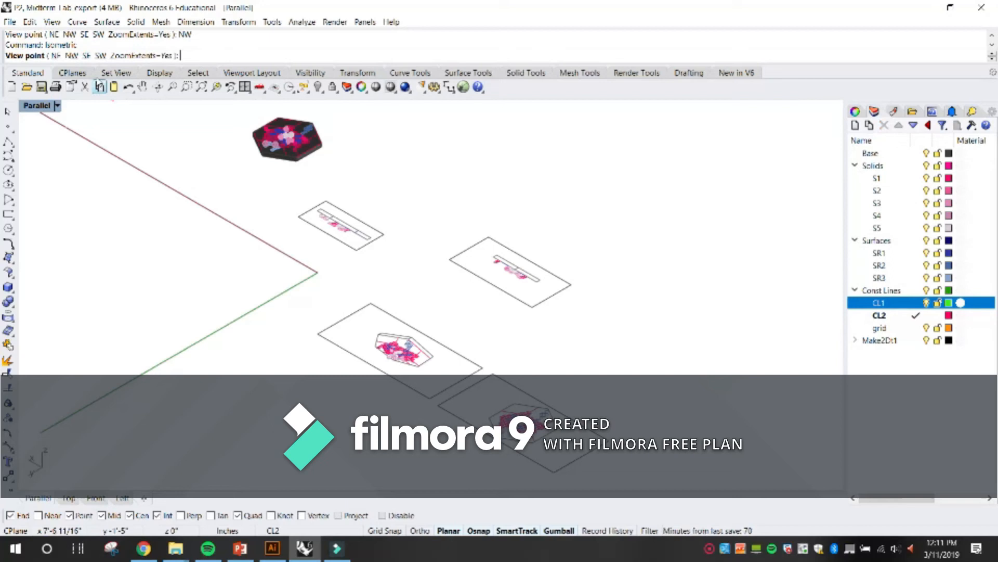
click(100, 57)
scroll(642, 185, down, 3)
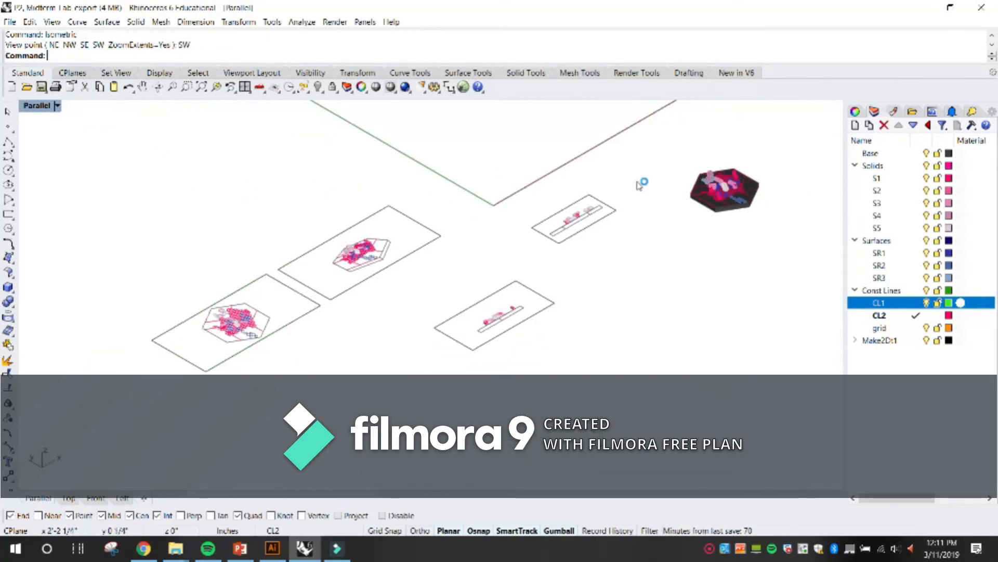
scroll(596, 162, up, 5)
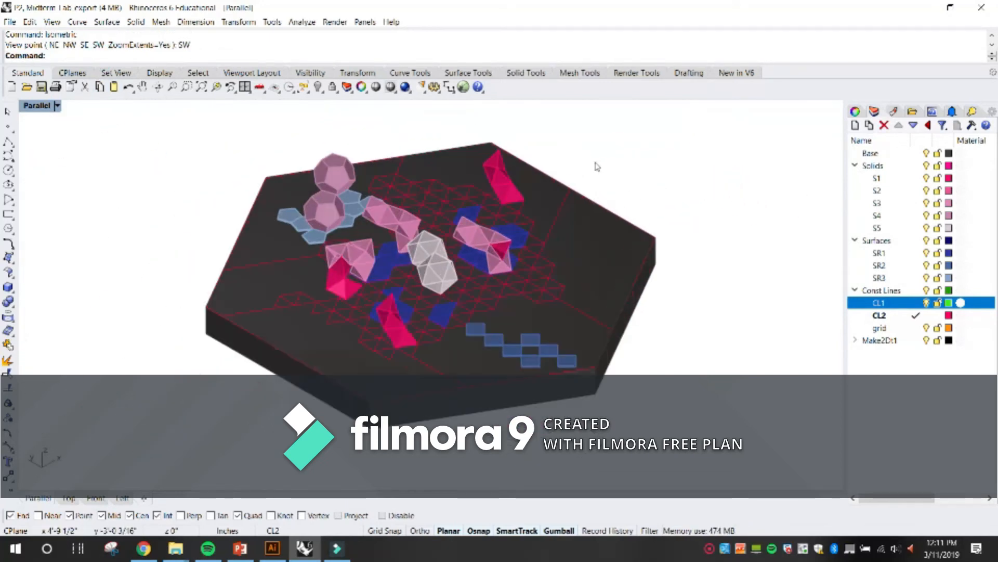
scroll(557, 261, down, 2)
drag(691, 465, 211, 136)
click(219, 88)
click(715, 153)
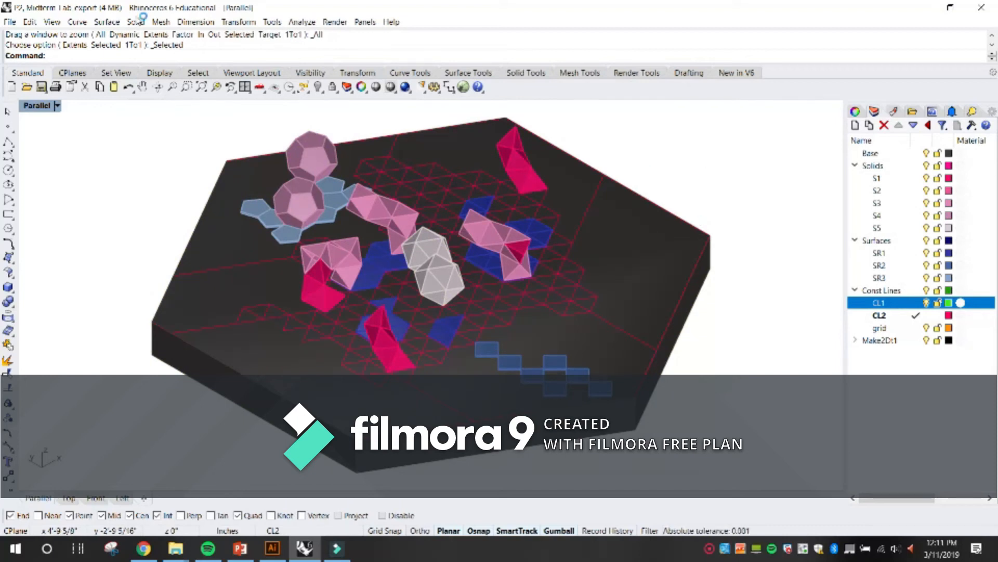
Capture the Parallel view at viewport resolution and save it as a JPEG named axonometric in the mid-term folder.
click(51, 23)
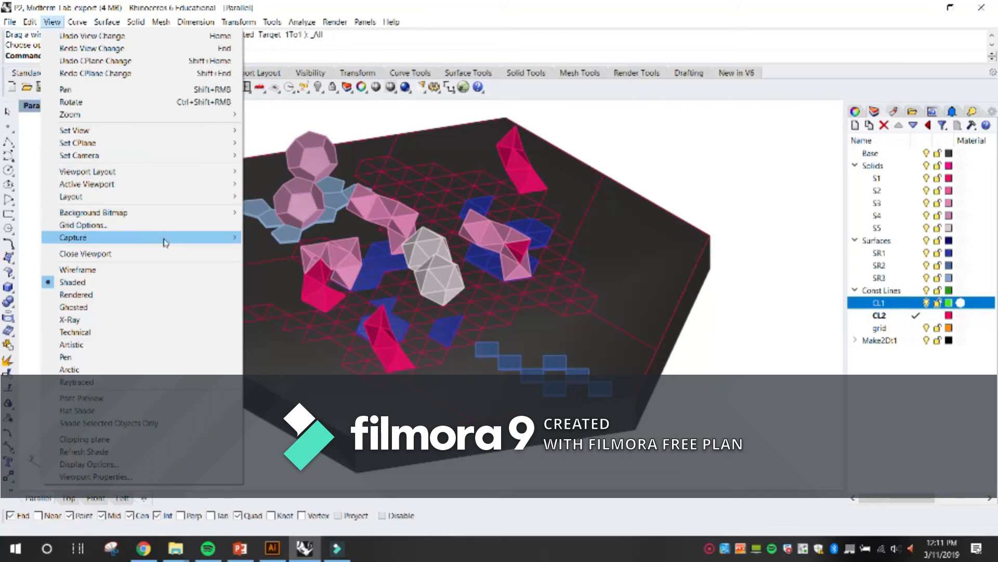
mouse_move(165, 238)
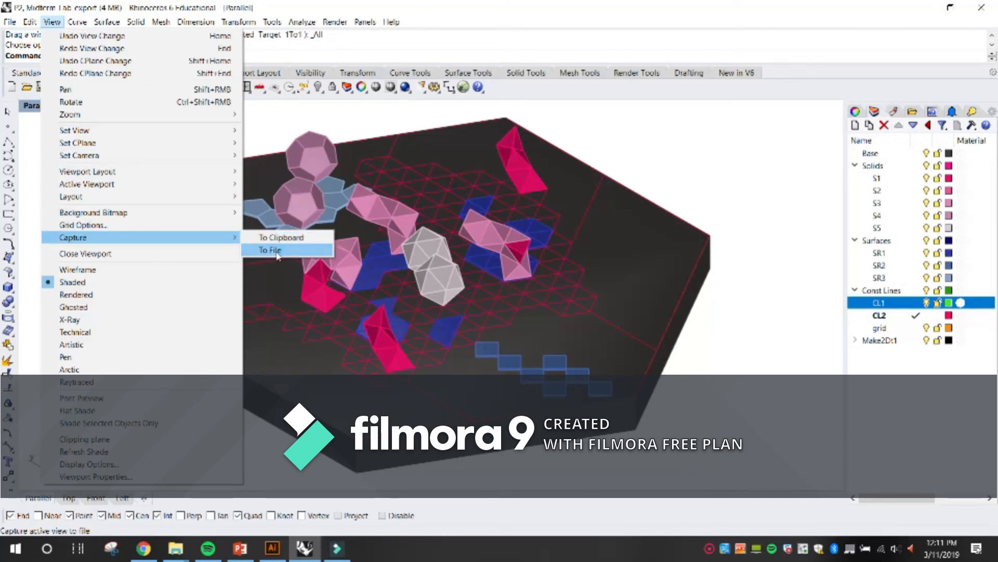
click(277, 252)
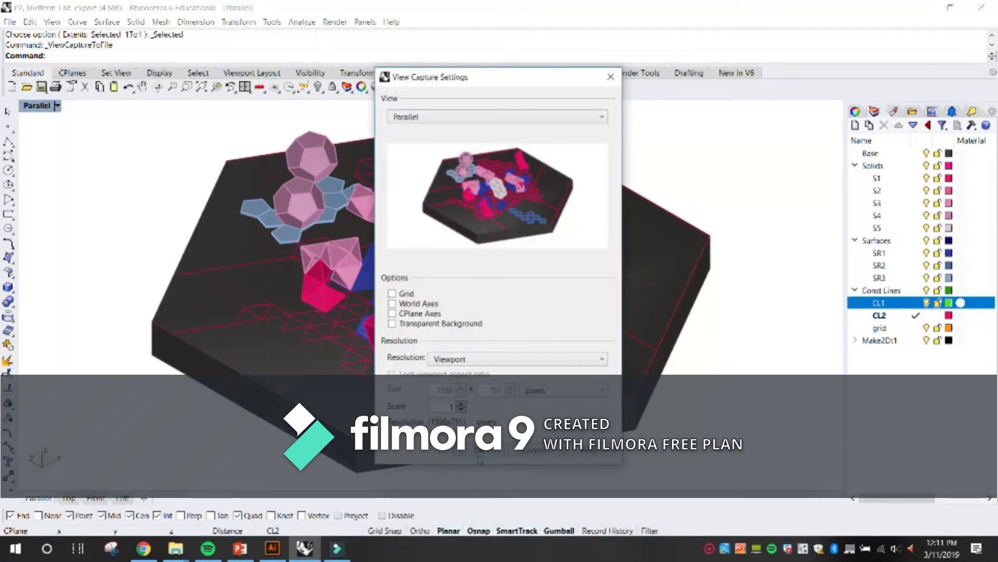
click(479, 456)
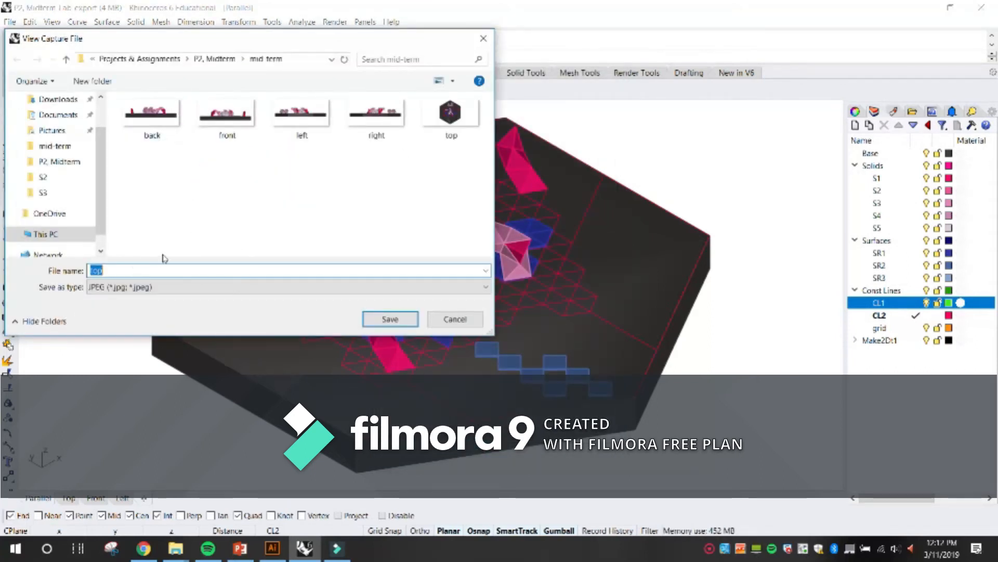
text(axon)
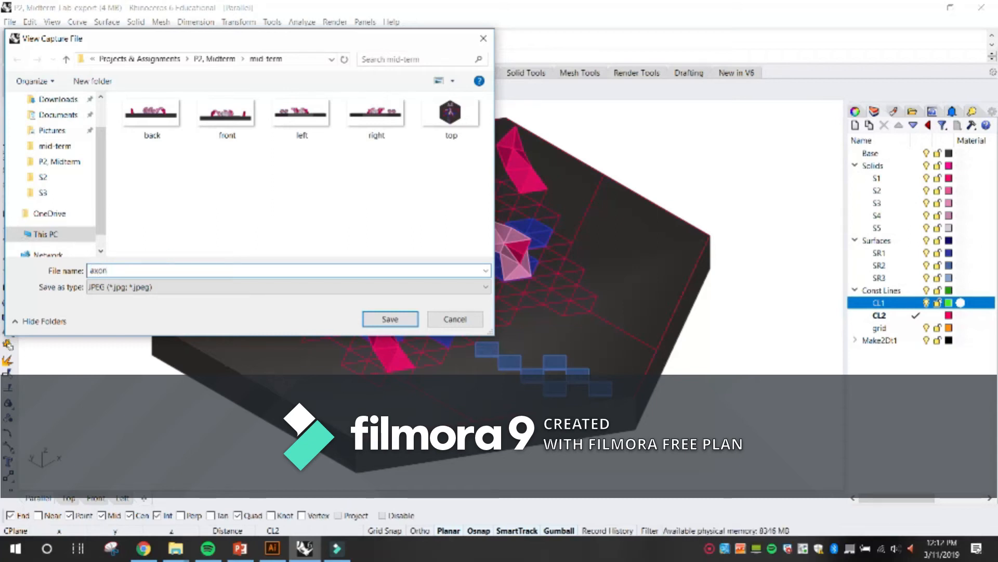
text(ometric)
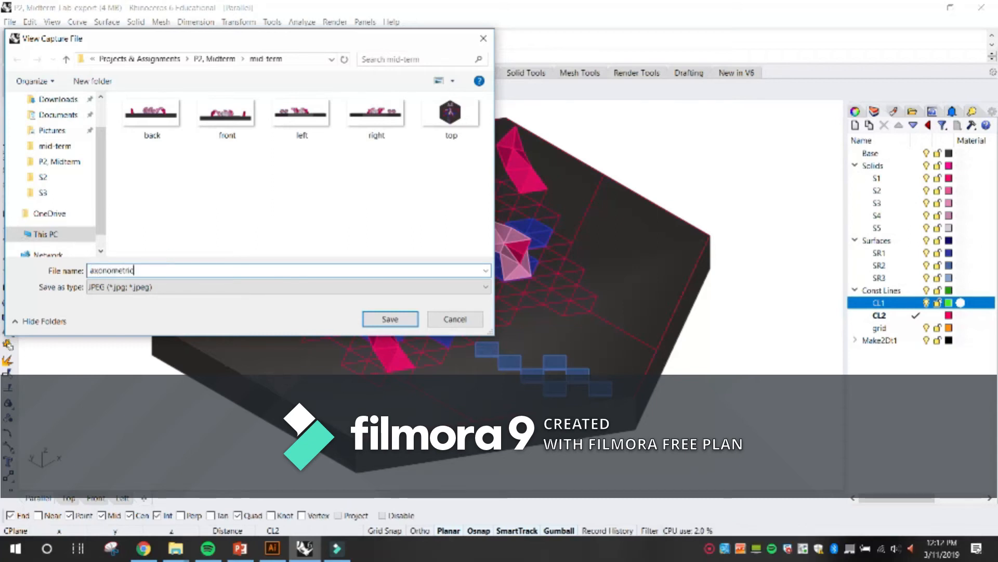
key(Return)
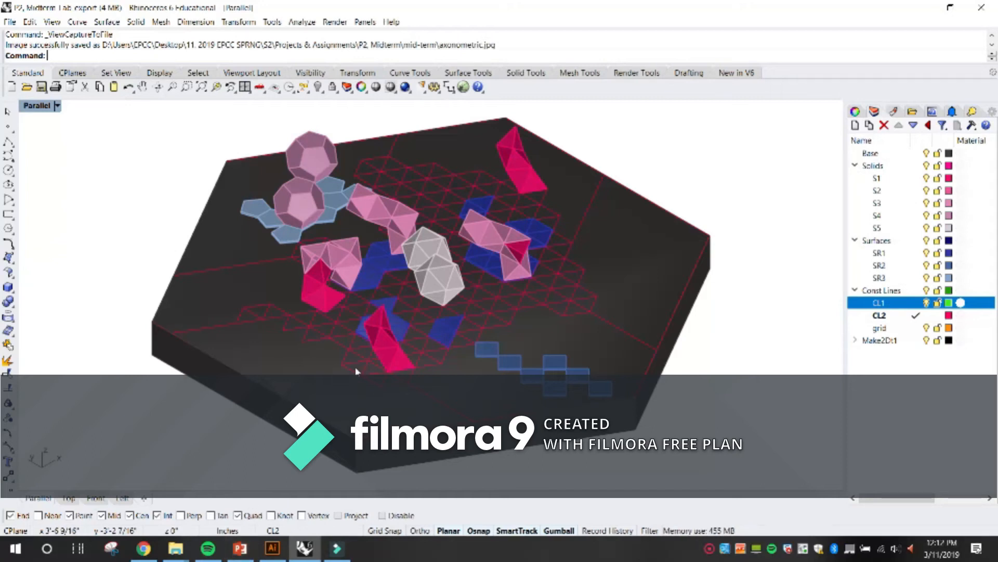
Generate a Make2D drawing of the entire hexagonal model from the Parallel view, maintaining source layers and including the viewport rectangle.
drag(696, 453, 187, 128)
text(Make2D)
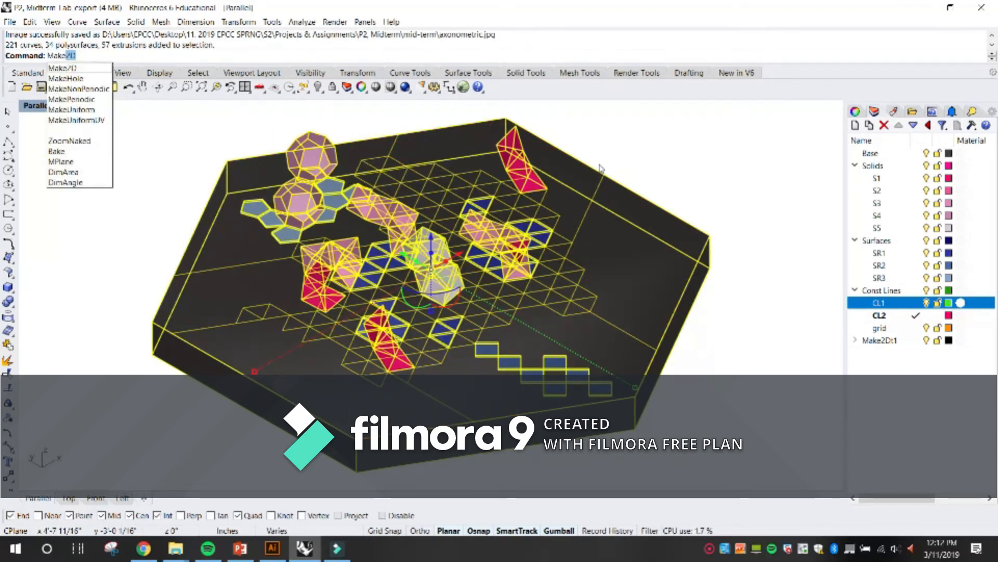
key(Return)
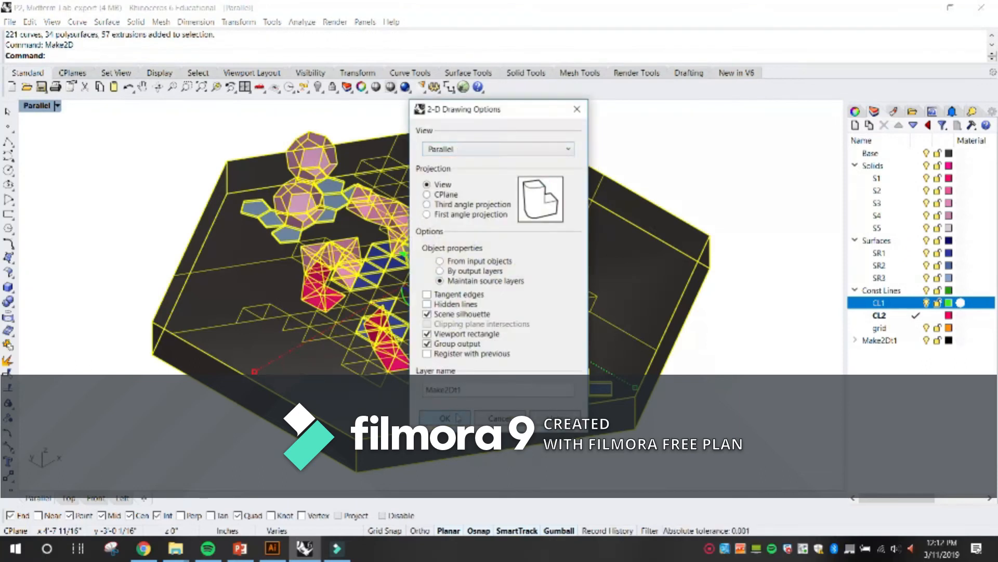
click(445, 417)
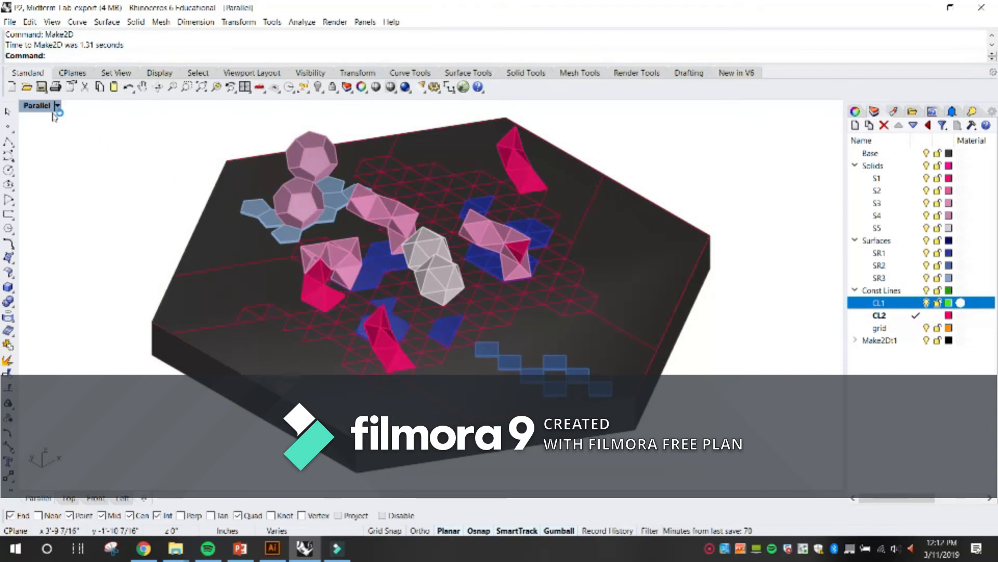
Restore the four-viewport layout, maximize the Top viewport and zoom out around the model.
double_click(37, 106)
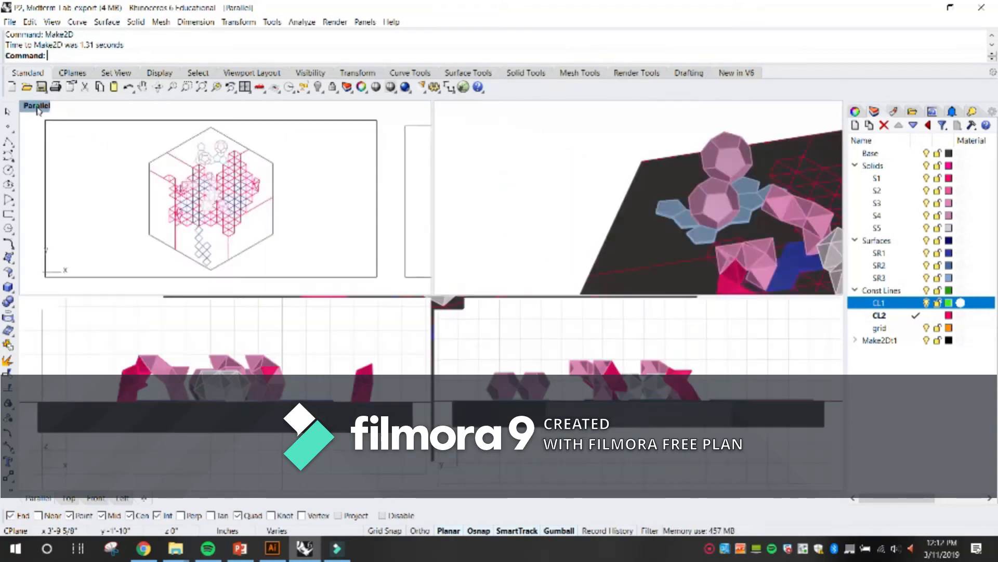
double_click(33, 108)
scroll(349, 243, down, 20)
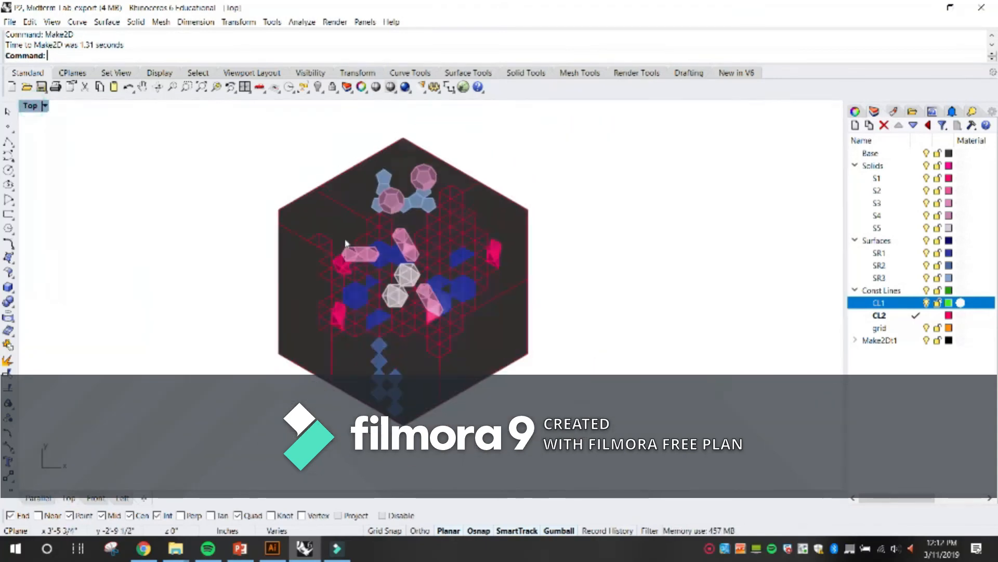
Group the new axonometric Make2D linework and move it into the open space above the hexagonal model.
scroll(317, 192, up, 13)
scroll(425, 262, up, 2)
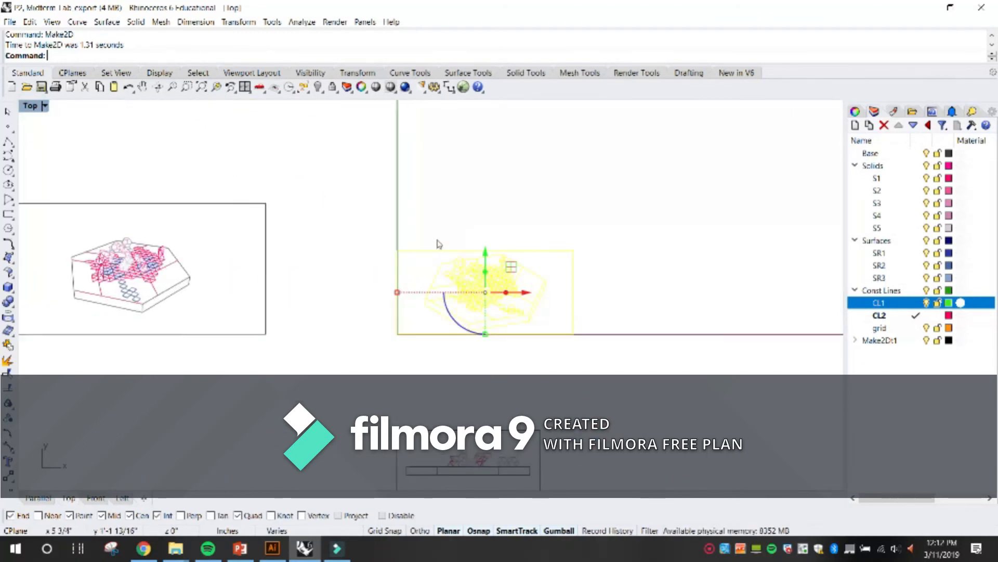
key(Return)
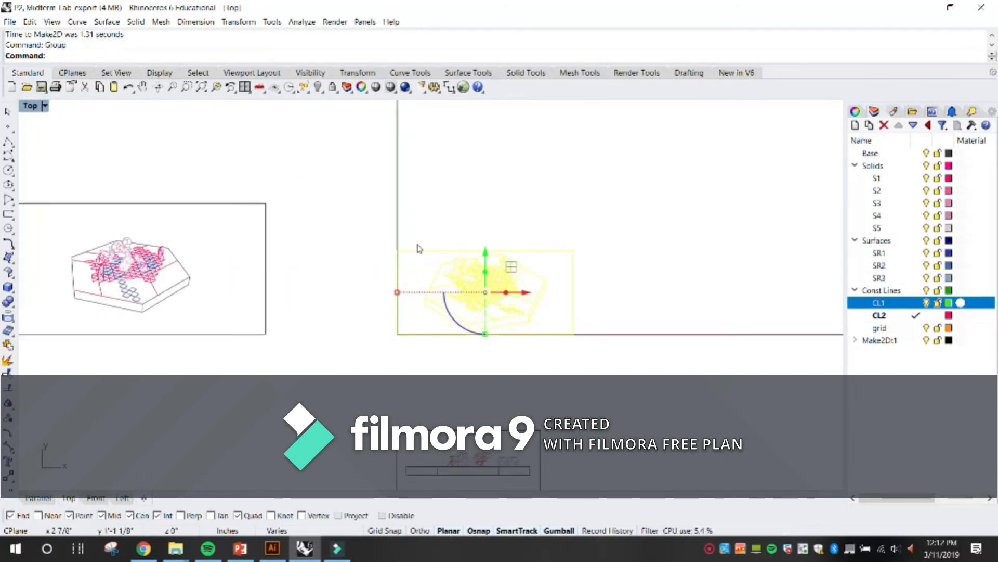
scroll(419, 248, down, 3)
drag(467, 272, 572, 326)
scroll(572, 327, up, 8)
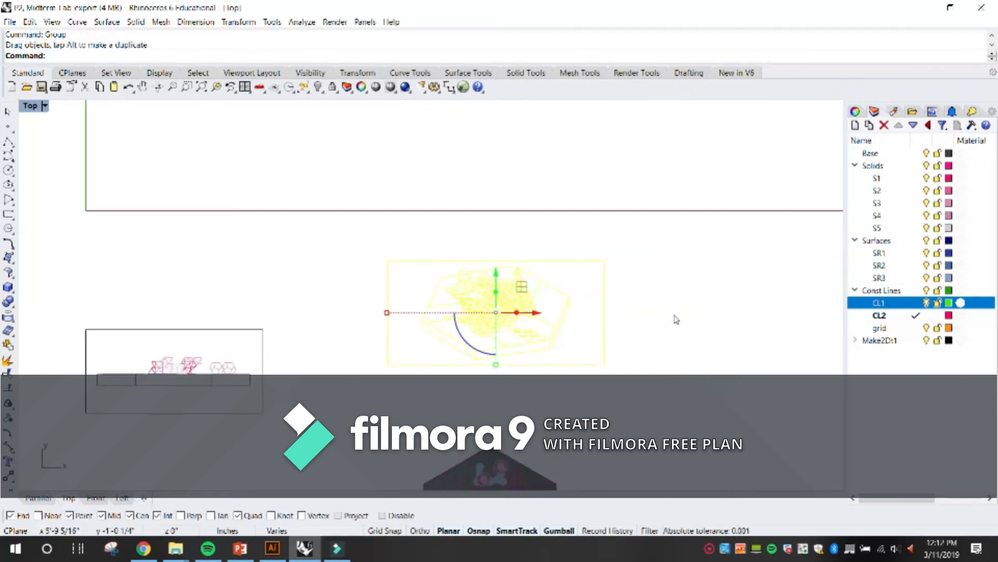
Export the grouped axonometric linework to the mid-term folder as an Adobe Illustrator file named axon_linework.
scroll(354, 281, down, 6)
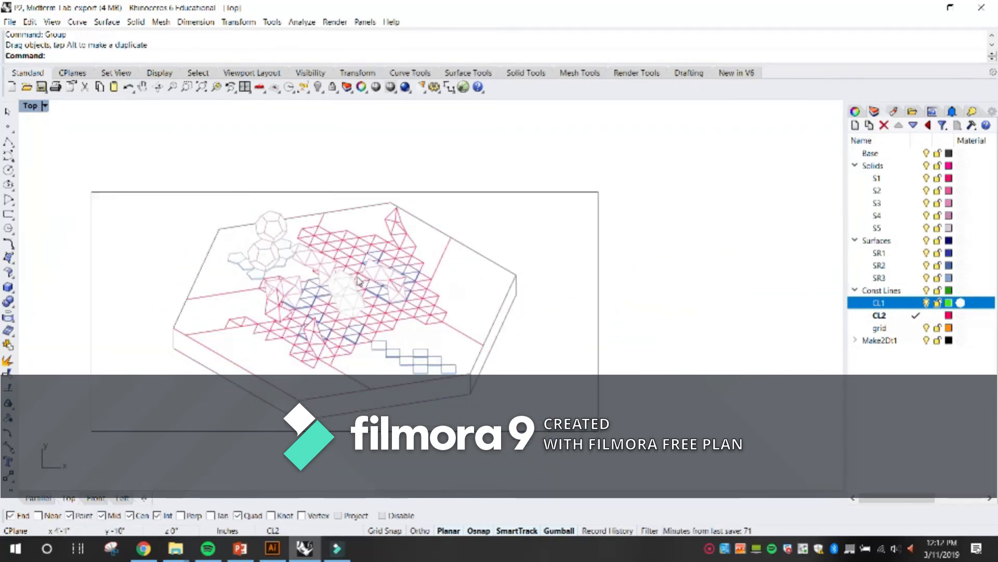
click(379, 292)
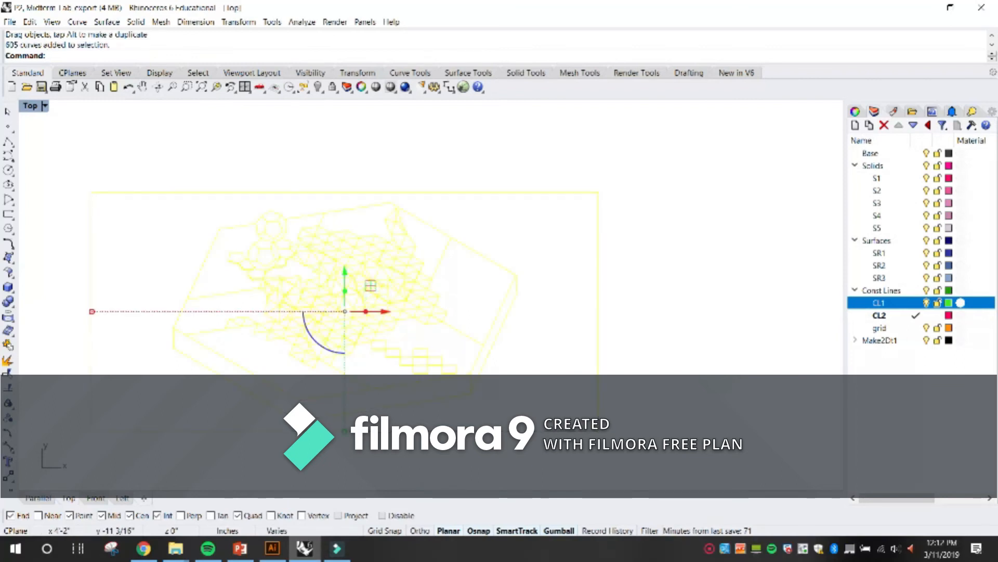
text(Expo)
key(Return)
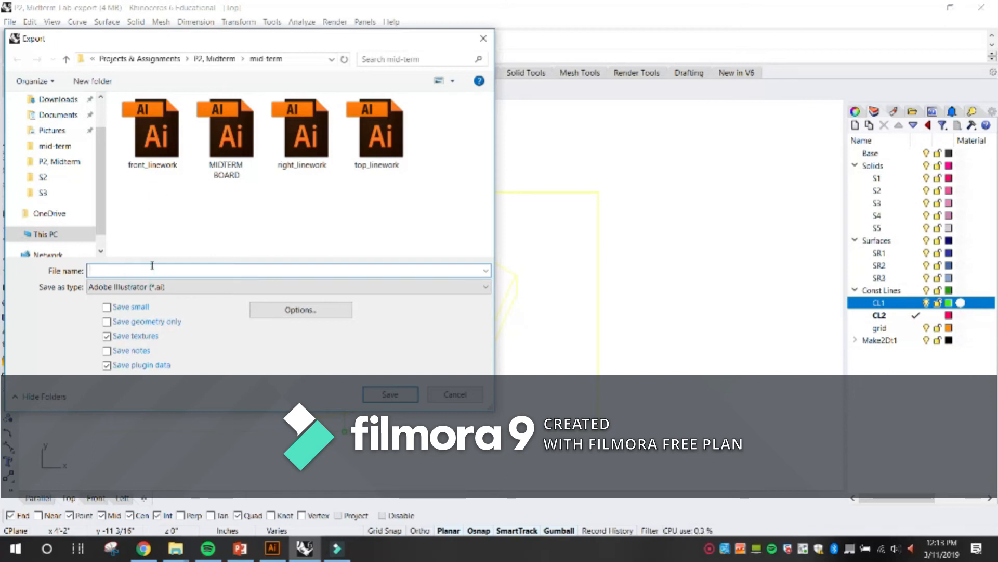
click(383, 167)
click(100, 269)
click(102, 270)
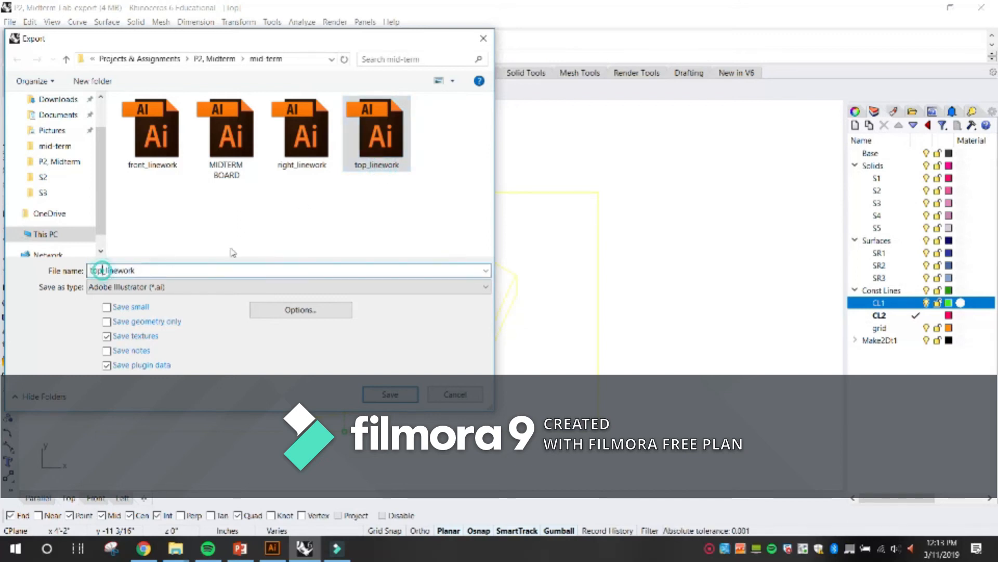
key(BackSpace)
key(BackSpace)
key(BackSpace)
text(ad)
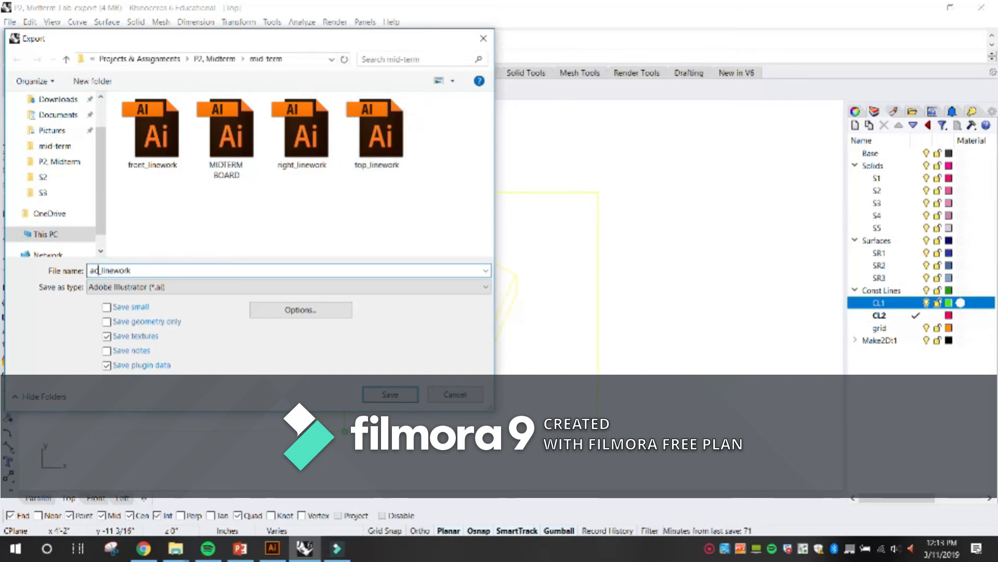
text(xon)
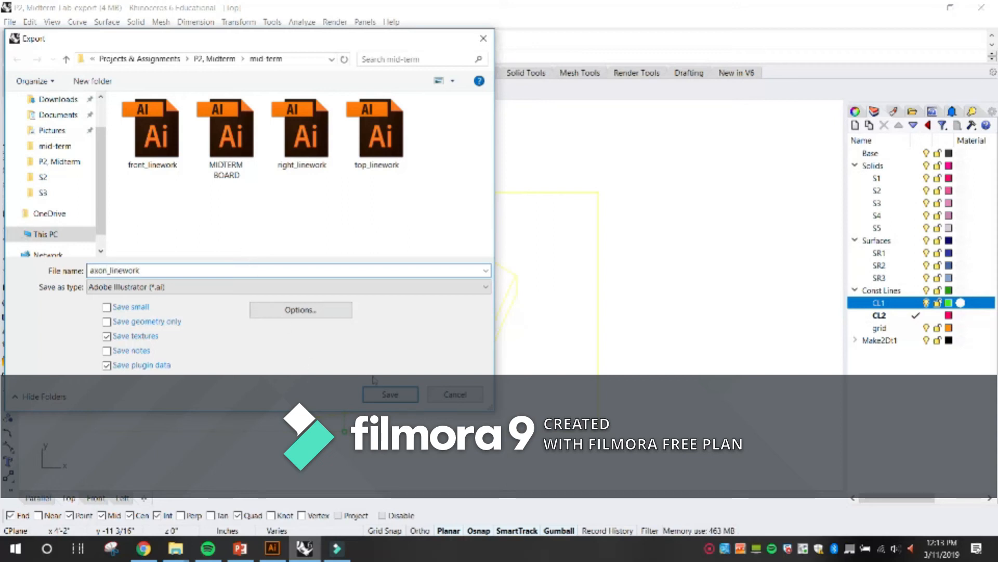
click(389, 398)
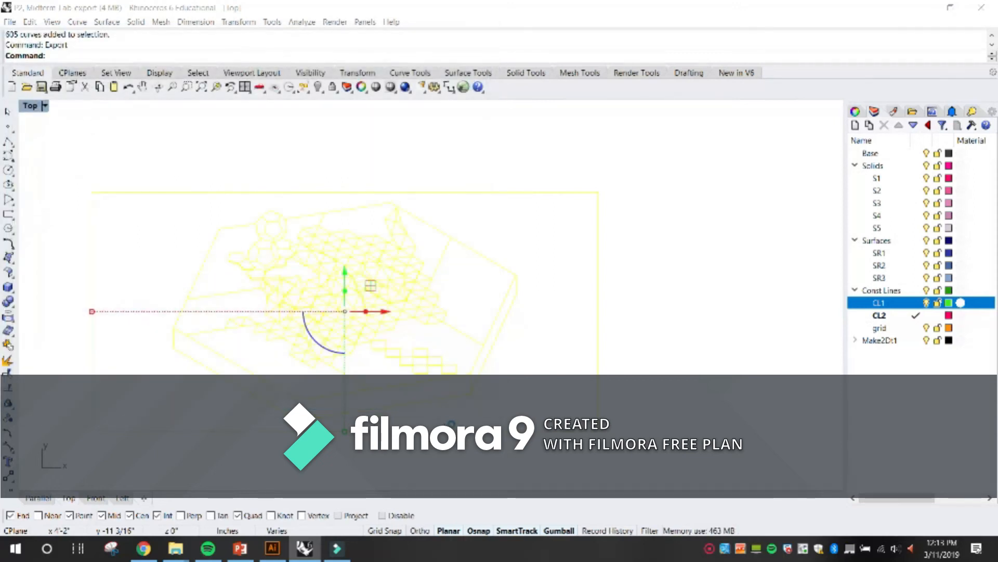
click(444, 404)
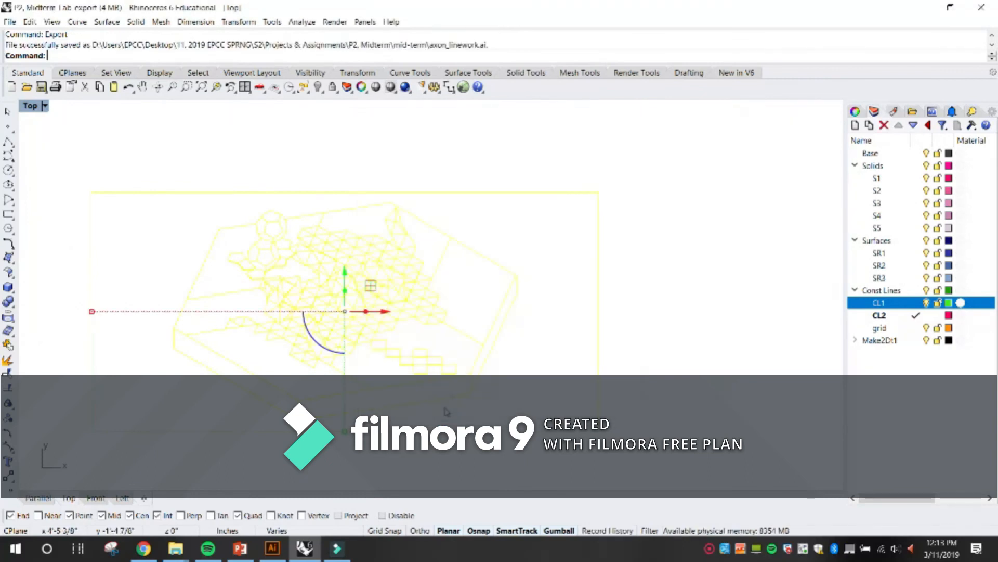
Switch to Illustrator, place axonometric.jpg on the midterm board and scale it to fit below the top view.
click(924, 9)
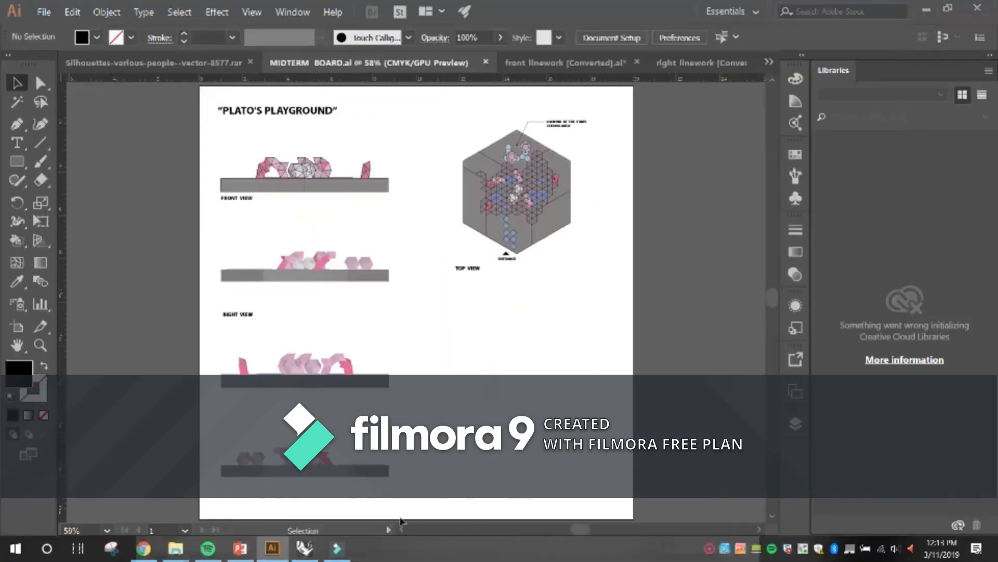
click(44, 11)
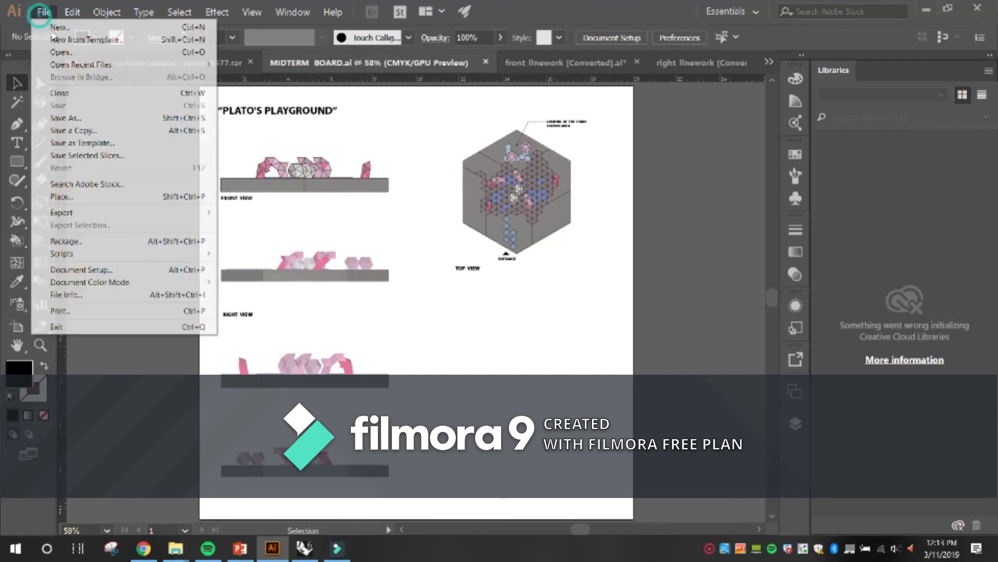
click(92, 196)
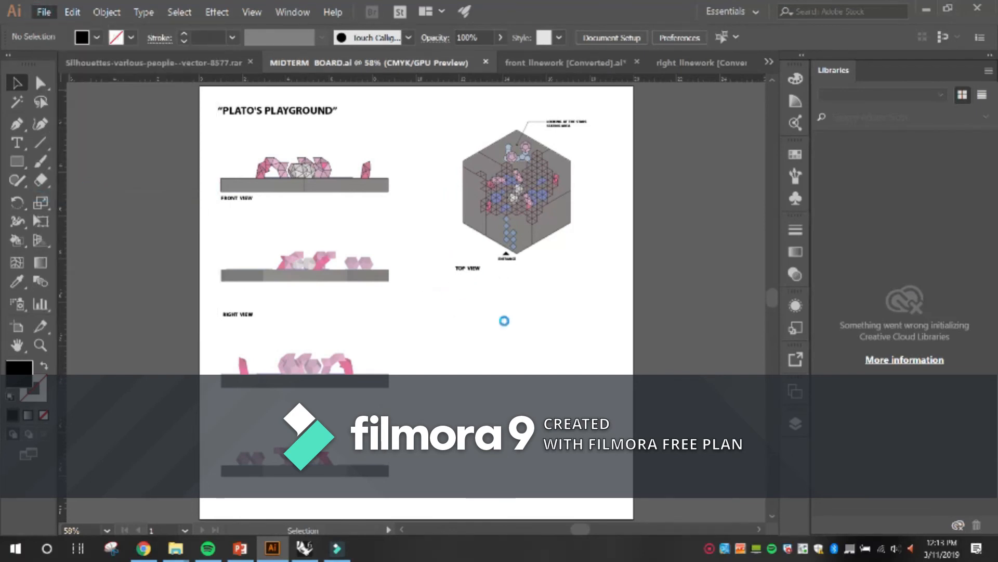
click(547, 226)
click(692, 461)
click(450, 359)
drag(705, 472, 620, 394)
drag(527, 351, 535, 381)
click(577, 411)
click(559, 405)
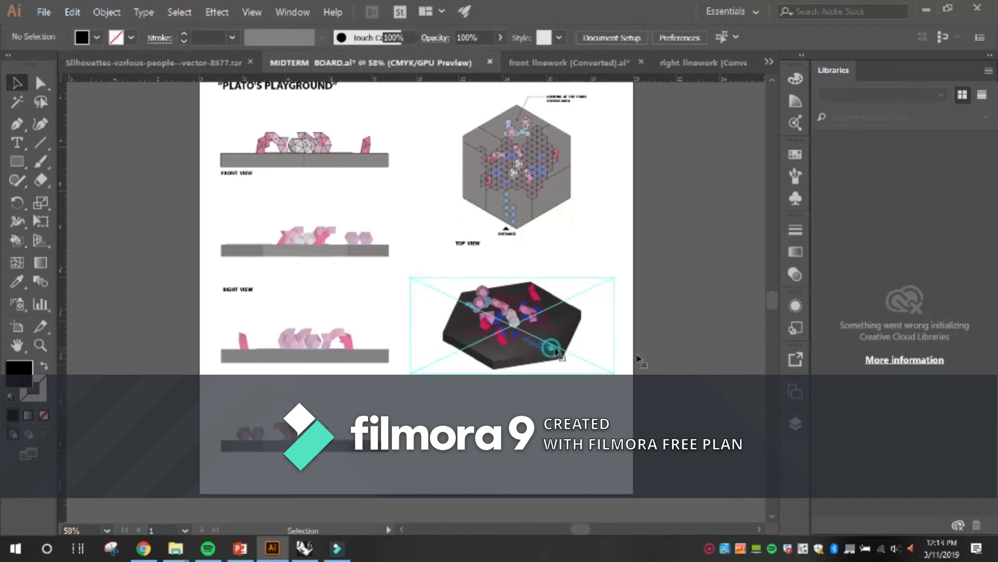
Set the placed axonometric image's opacity to 60% and nudge it slightly upward below the top view.
click(551, 346)
click(795, 274)
drag(744, 247, 673, 245)
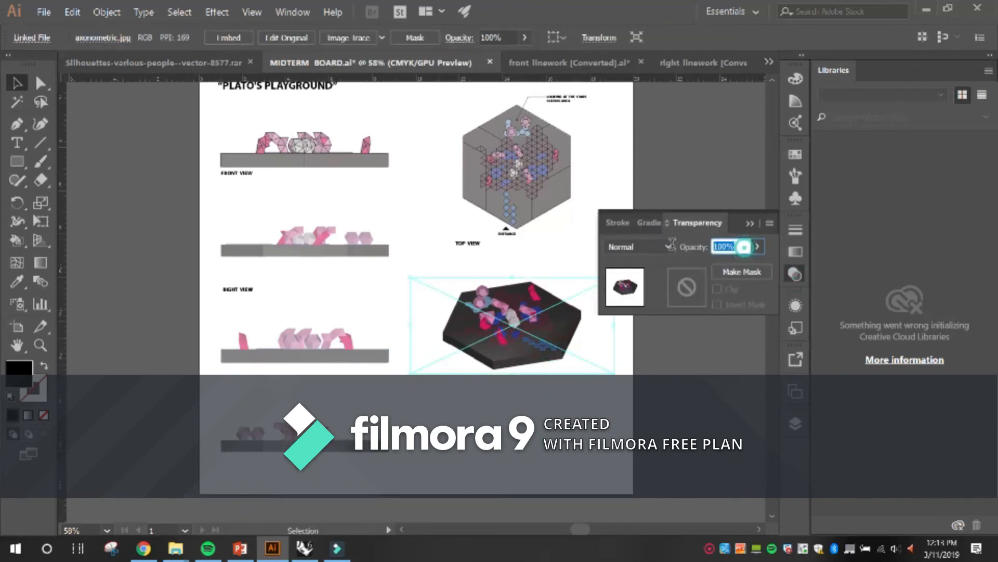
text(60)
key(Return)
click(529, 405)
drag(532, 325, 532, 319)
click(528, 398)
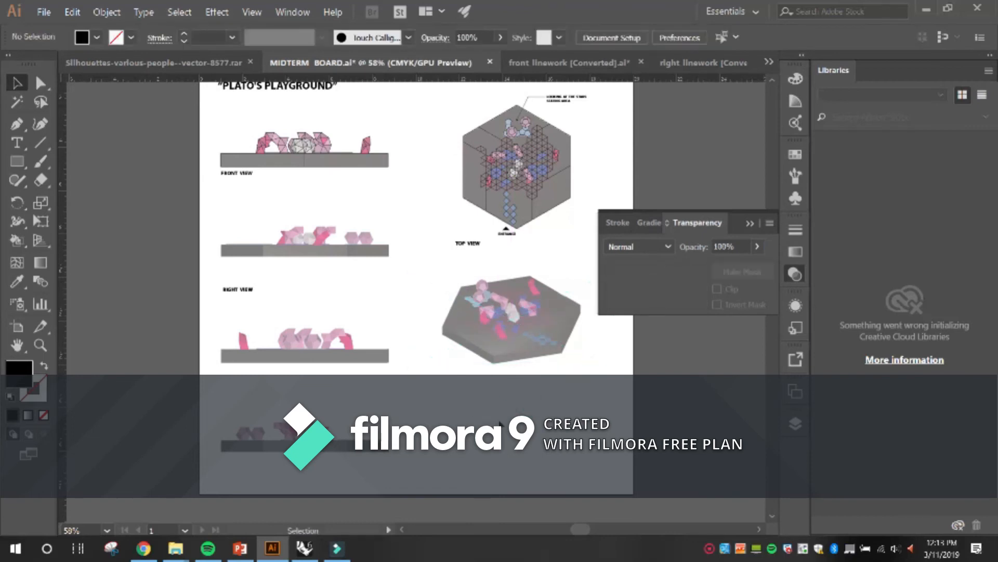
Switch to PowerPoint and check the project requirements on the S2 – Mon. 03/11 slide.
click(239, 547)
click(347, 321)
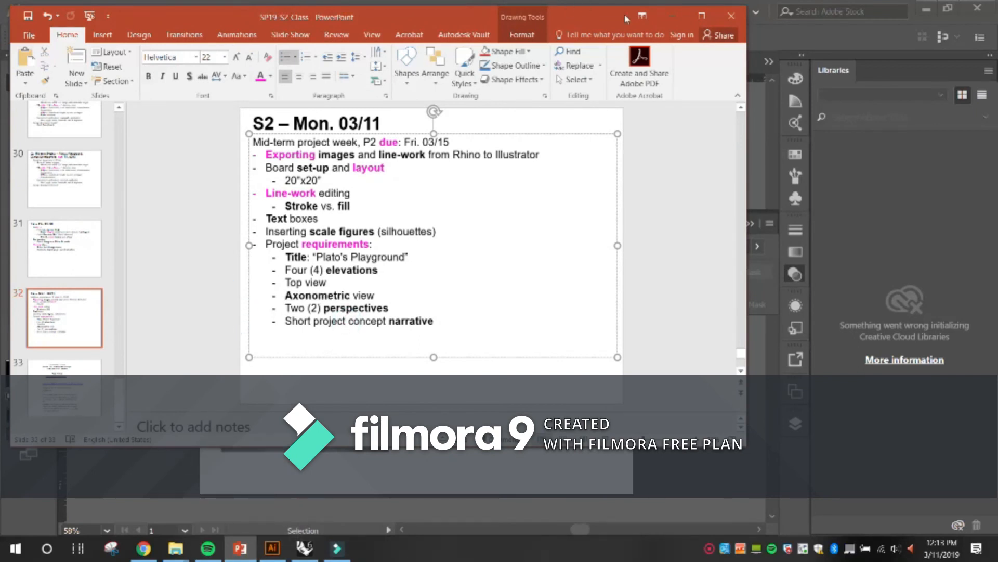
click(672, 16)
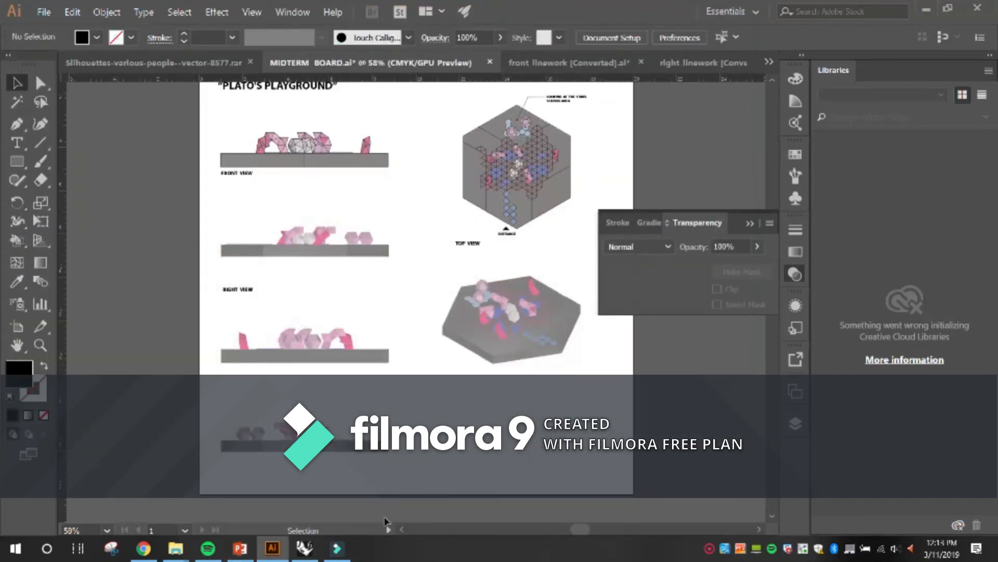
Switch to Rhino, maximize the Parallel viewport and orbit down to a lower view of the hexagonal model.
click(305, 547)
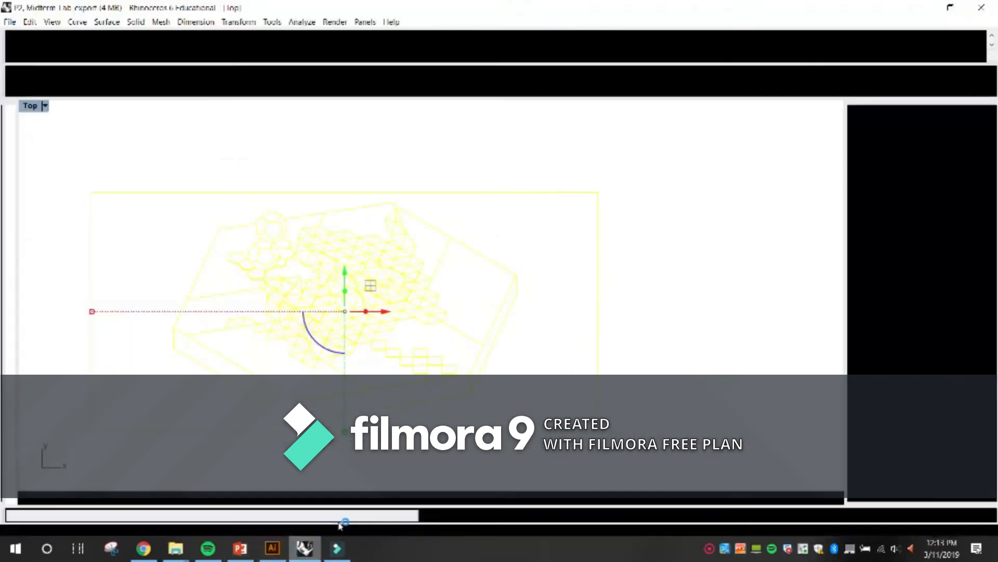
double_click(31, 107)
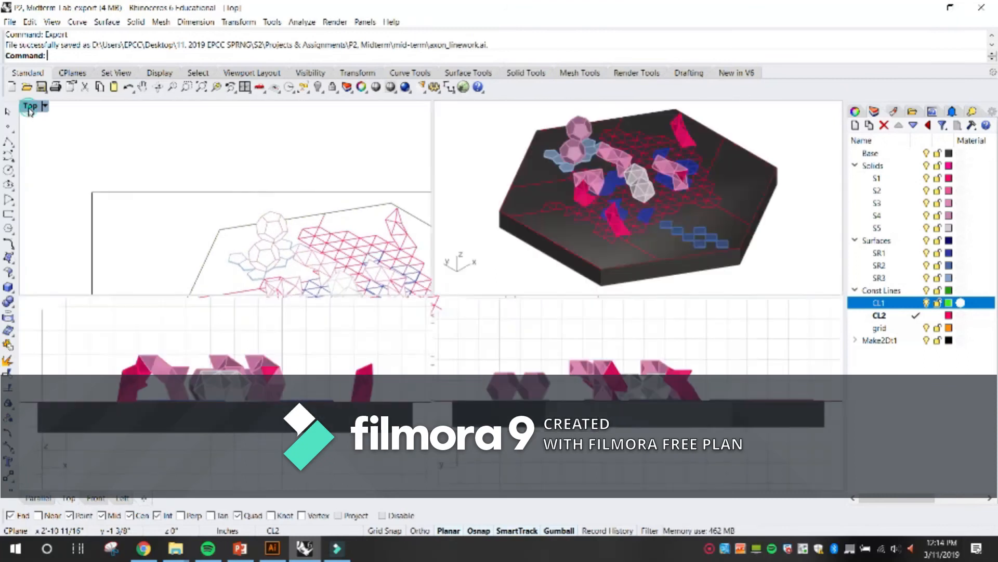
double_click(449, 106)
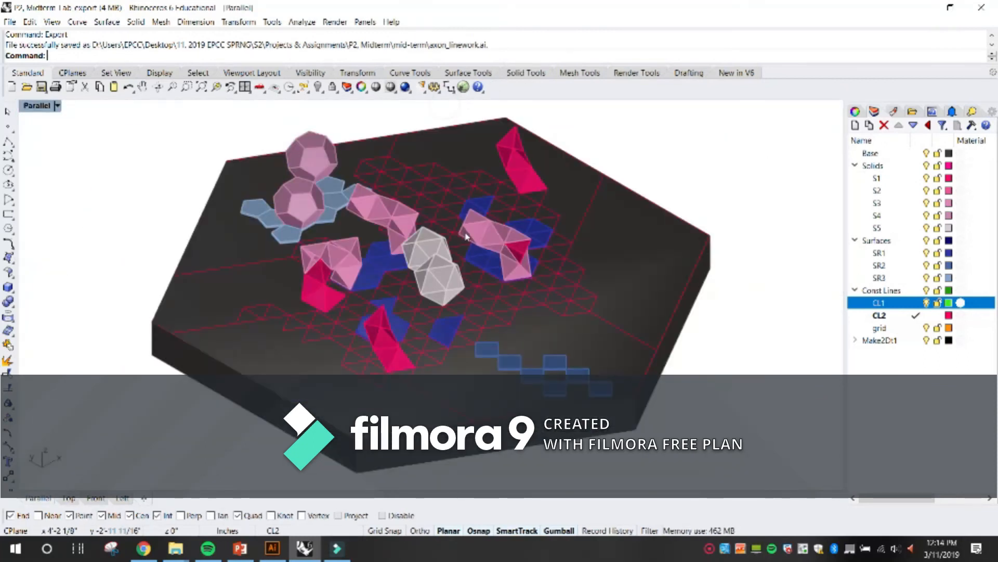
scroll(525, 253, down, 6)
drag(525, 254, 460, 246)
scroll(480, 247, up, 12)
drag(481, 303, 572, 305)
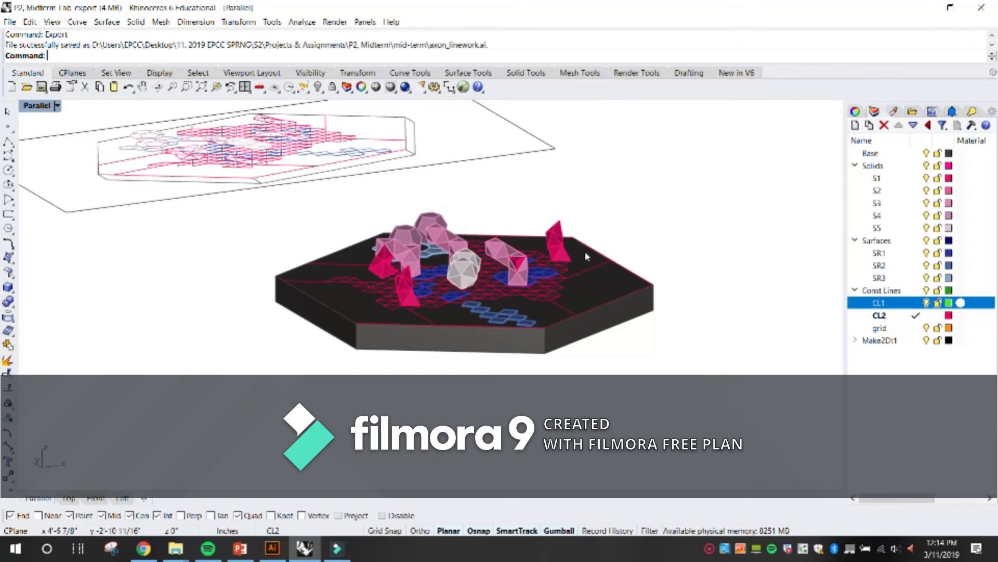
Change the Parallel viewport to the Perspective view and bring the hexagonal model into view.
click(57, 106)
mouse_move(133, 321)
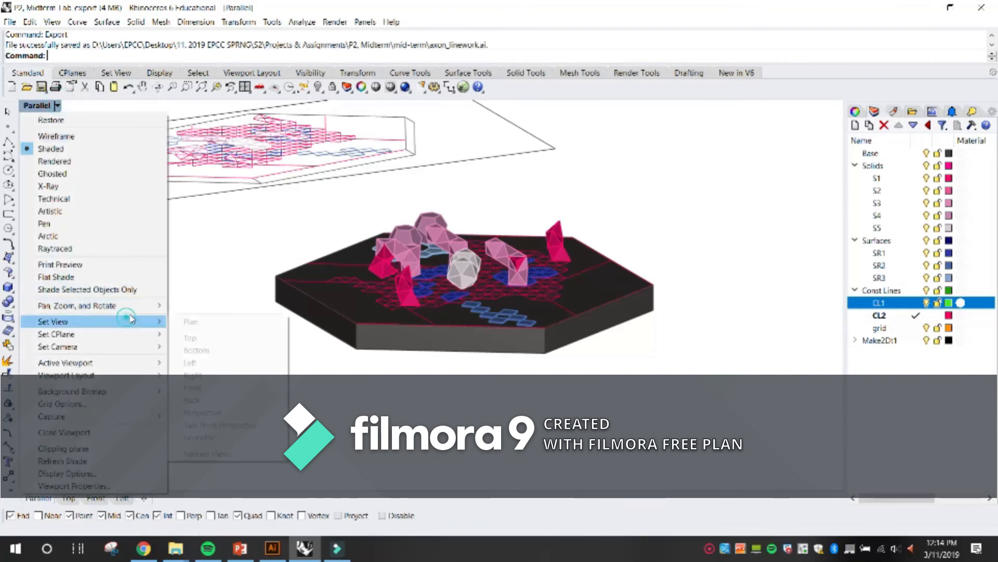
click(229, 414)
drag(314, 376, 283, 342)
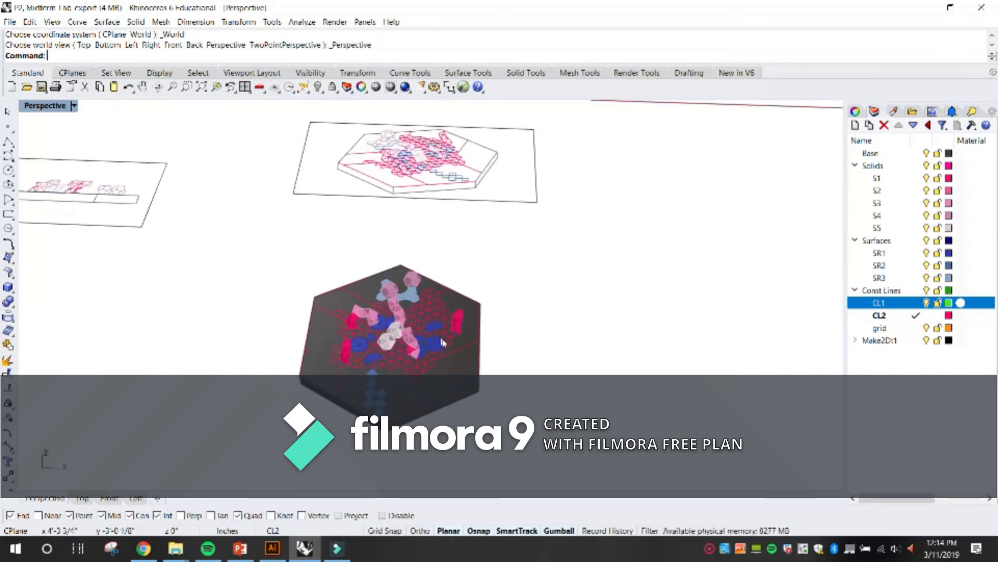
Zoom to one of the white central solids and orbit down to an eye-level perspective of the playground.
scroll(433, 336, up, 3)
click(372, 331)
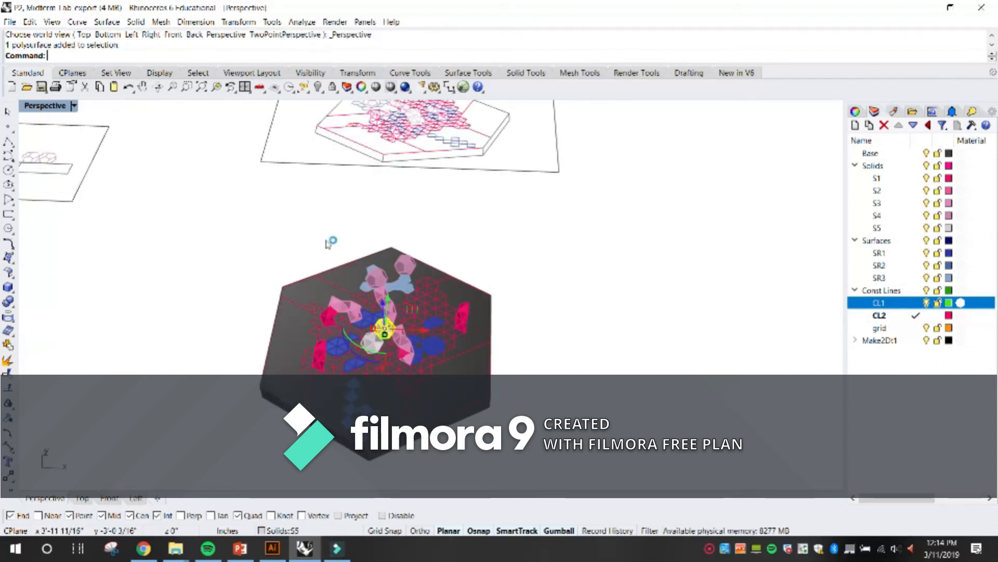
click(217, 87)
scroll(530, 275, down, 5)
drag(539, 290, 569, 235)
scroll(565, 217, down, 3)
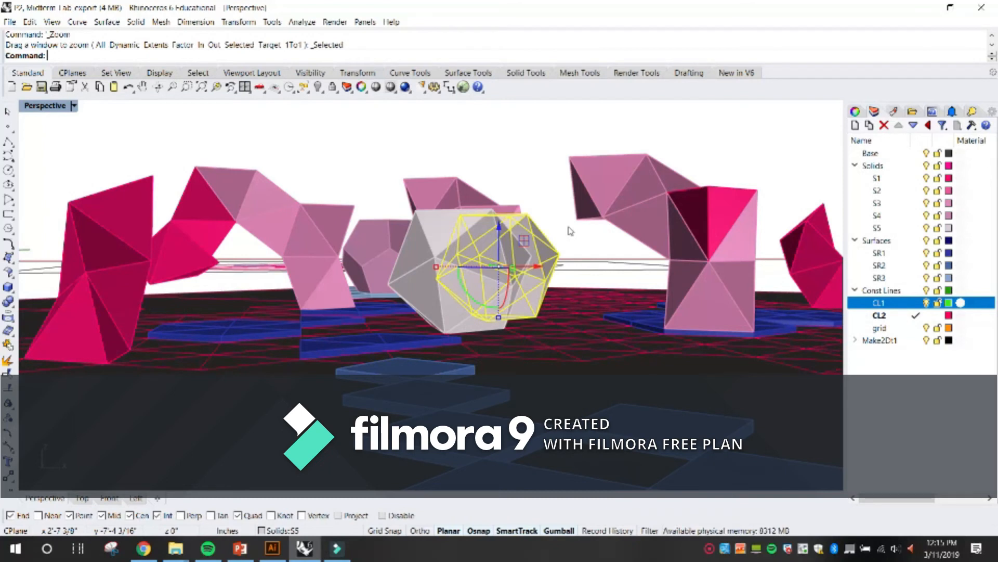
click(559, 138)
drag(568, 200, 565, 218)
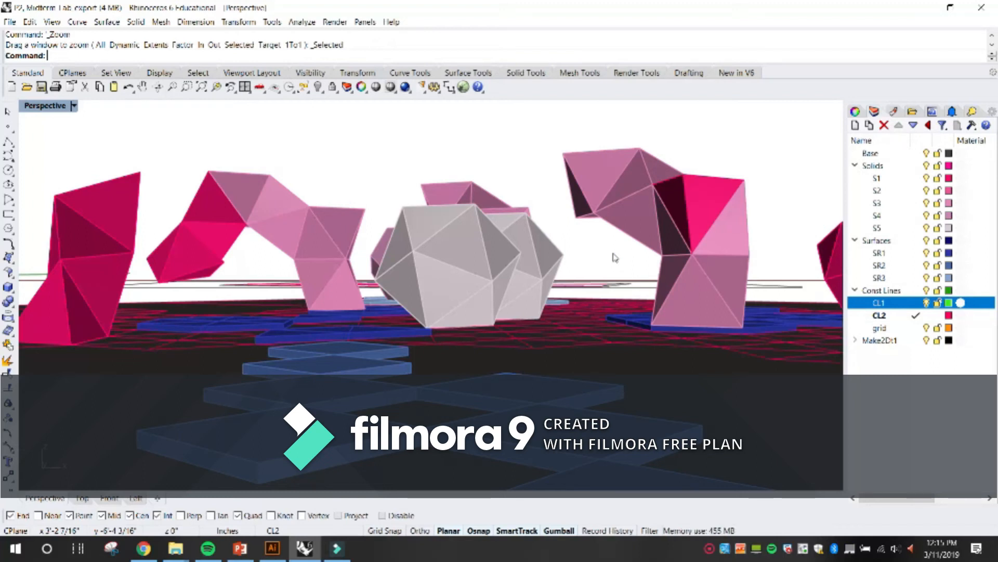
Frame the eye-level perspective around the central white solids and the pink arches on both sides.
mouse_move(565, 216)
mouse_down()
mouse_move(596, 271)
mouse_move(571, 256)
mouse_move(562, 214)
mouse_move(564, 229)
mouse_up()
scroll(596, 271, down, 2)
scroll(595, 270, down, 10)
scroll(604, 241, up, 9)
scroll(586, 278, down, 2)
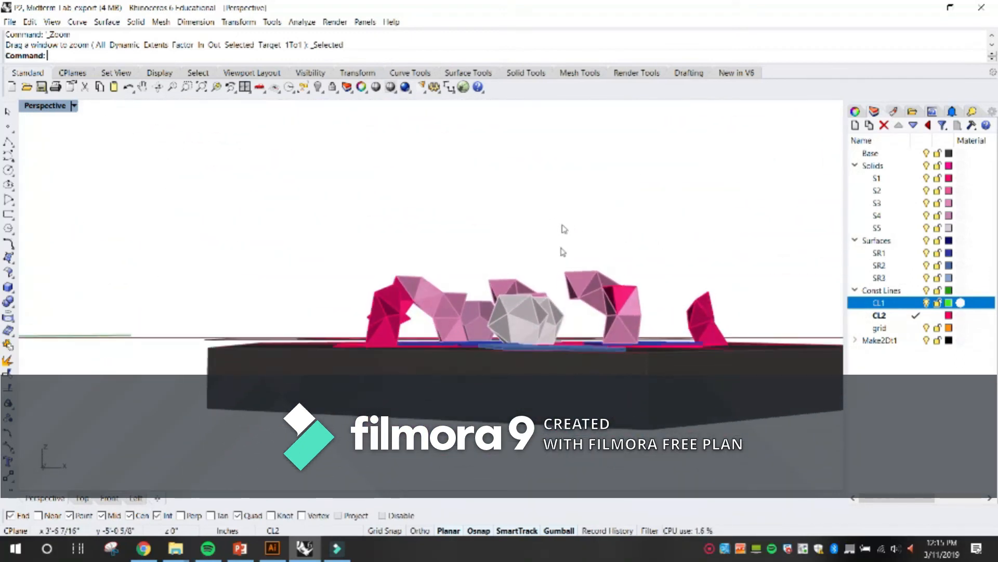
scroll(578, 304, up, 4)
scroll(575, 291, down, 3)
scroll(575, 293, up, 1)
scroll(576, 299, down, 2)
scroll(576, 301, up, 2)
scroll(576, 297, down, 2)
scroll(575, 292, up, 3)
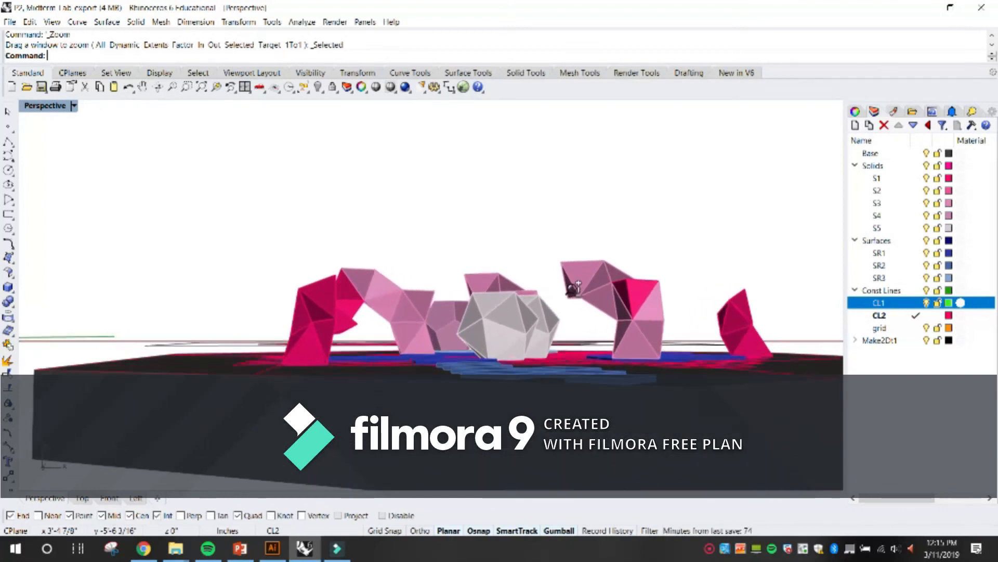
scroll(573, 286, up, 3)
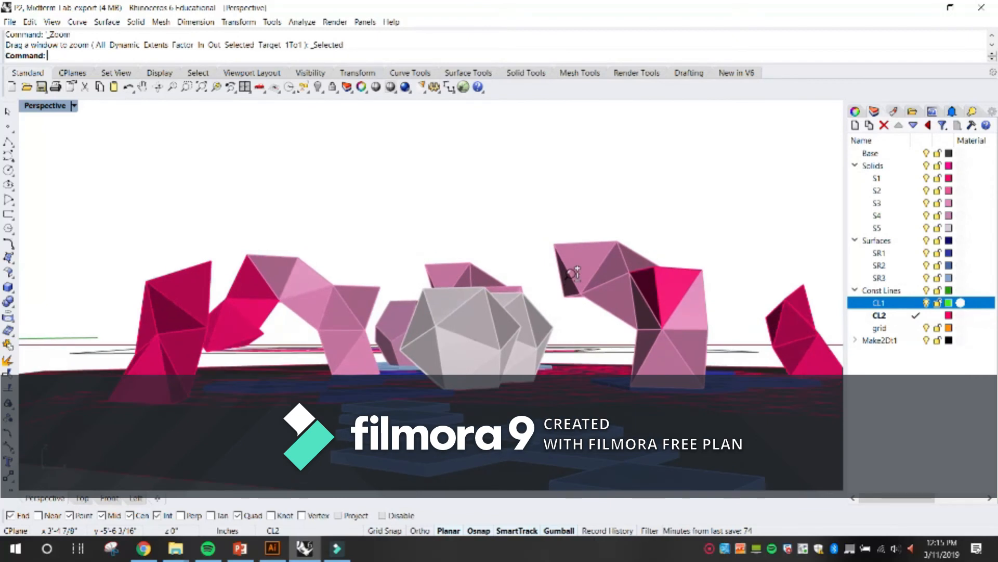
scroll(578, 286, down, 2)
scroll(577, 282, up, 1)
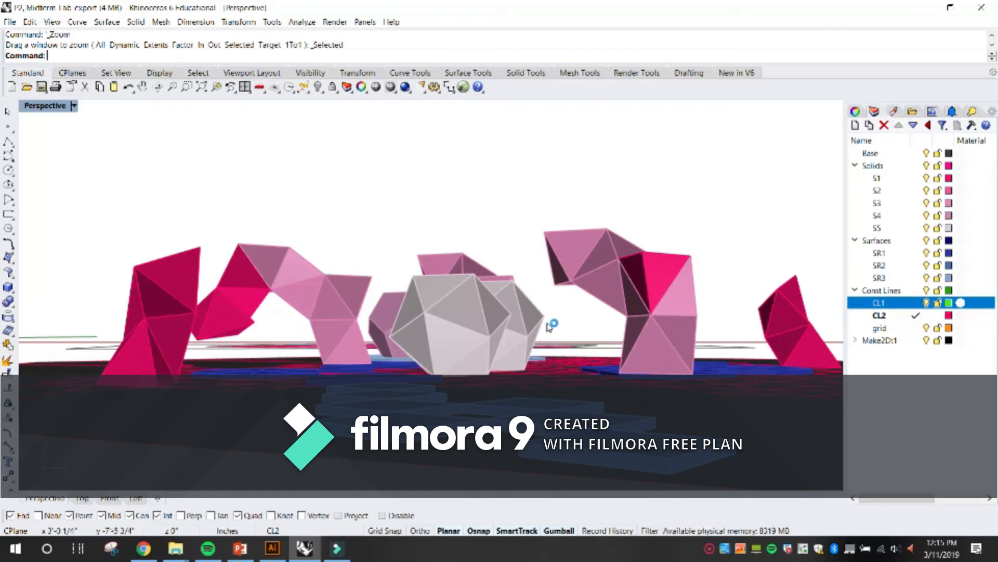
Select all the flat 2D drawings beside the hexagonal model and hide them.
click(269, 345)
click(326, 177)
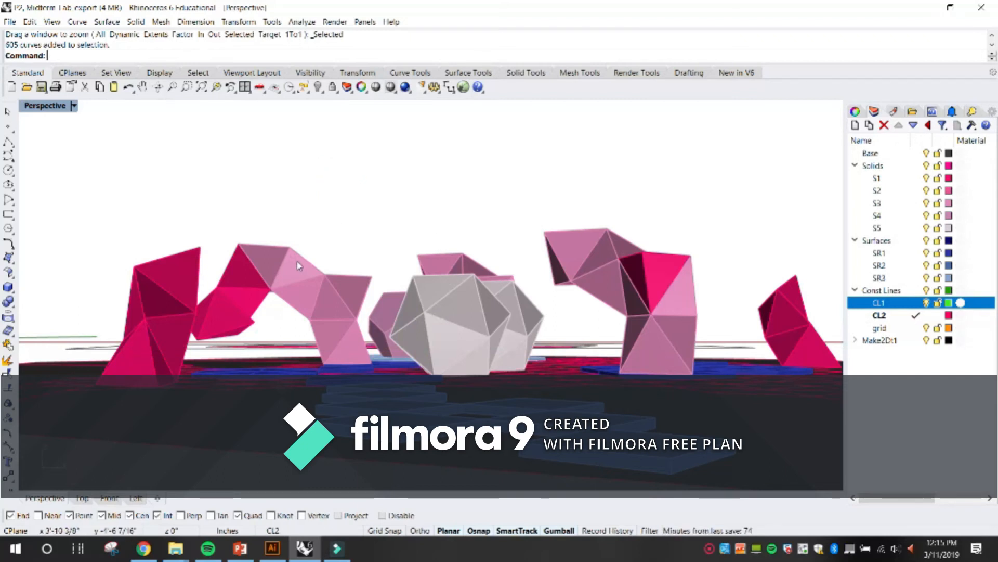
scroll(299, 268, down, 6)
drag(312, 280, 213, 181)
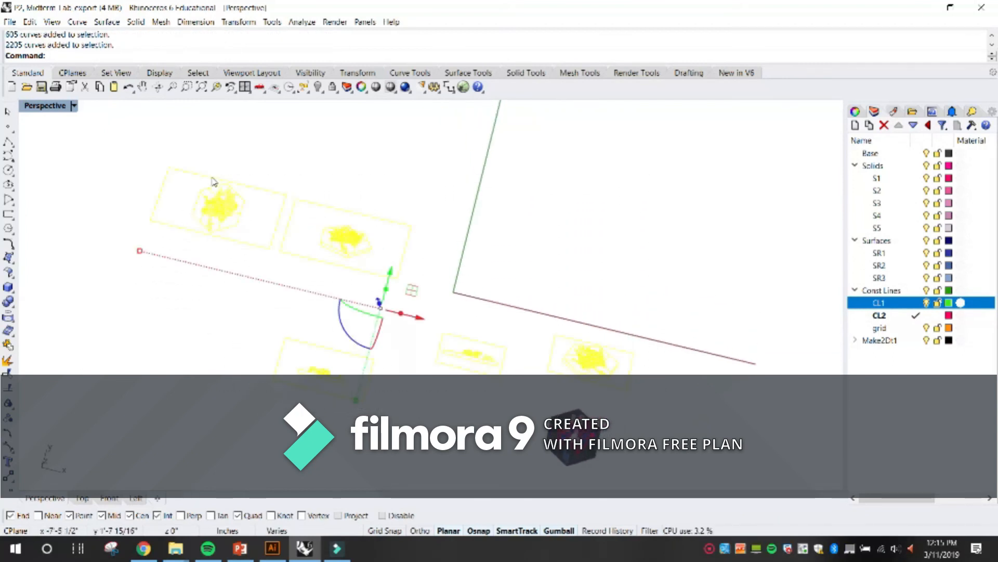
text(Hide)
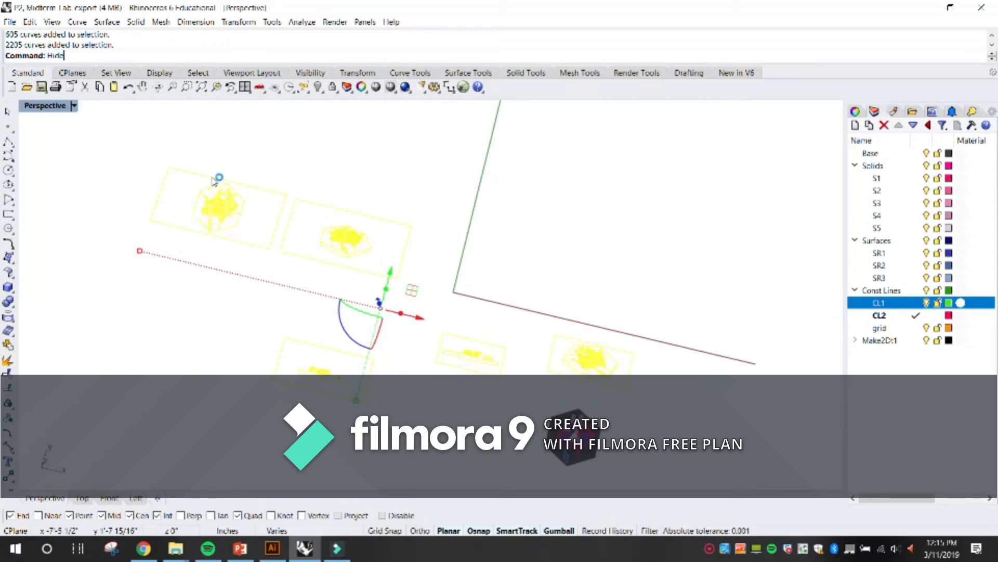
key(Return)
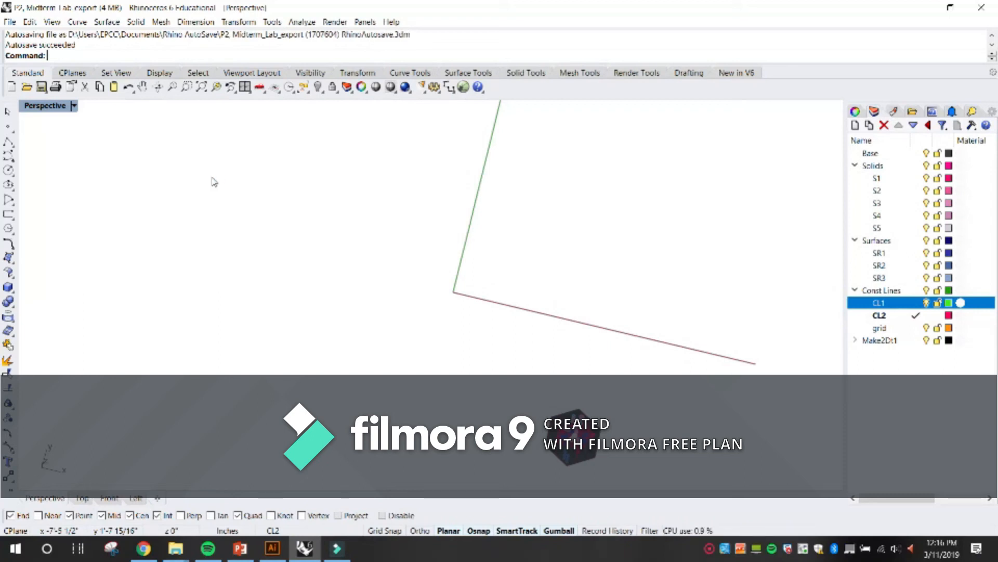
Show the hidden 2D drawings again, reselect all of them and hide them.
key(Return)
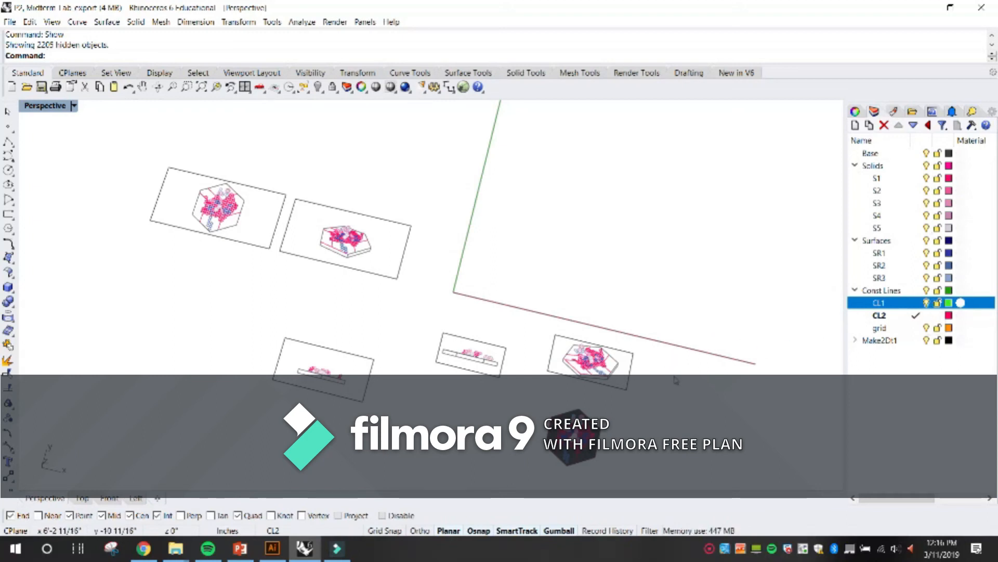
drag(685, 391, 240, 165)
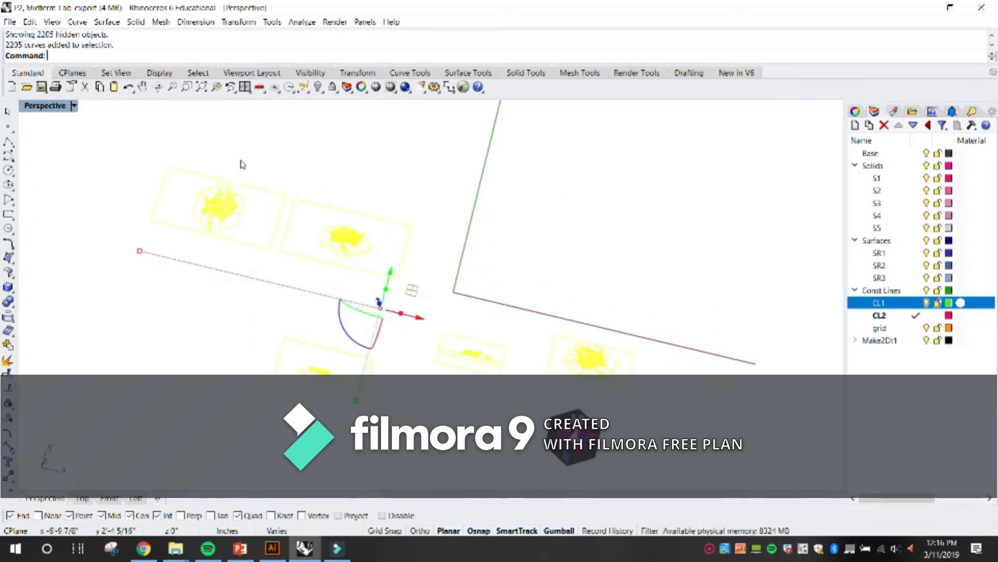
text(hide)
key(Return)
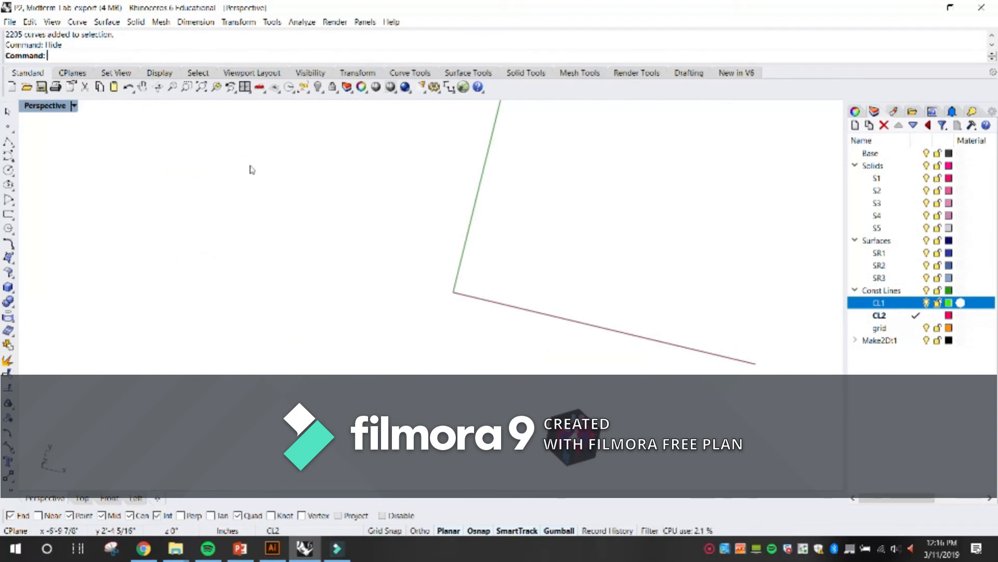
Zoom the Perspective view to the selected hexagonal model, deselect it and orbit down to a low view of the playground.
drag(631, 469, 520, 380)
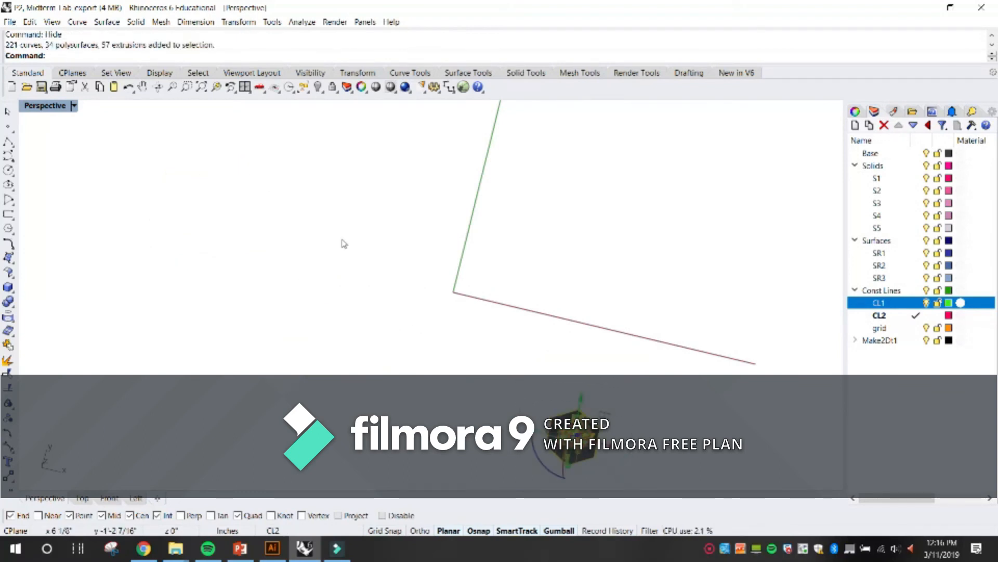
right_click(216, 86)
drag(592, 262, 603, 247)
click(602, 245)
scroll(442, 286, up, 9)
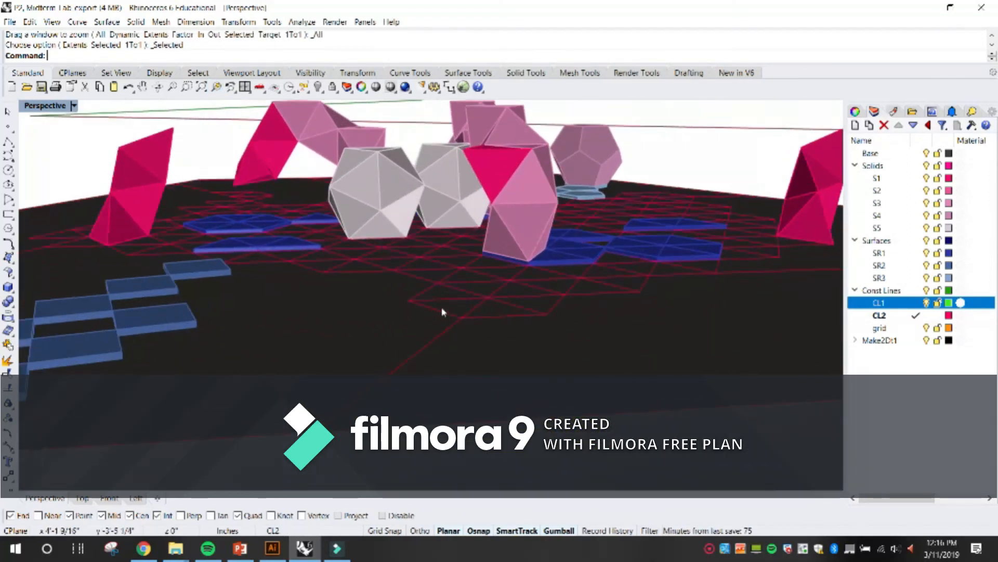
scroll(444, 310, down, 8)
scroll(481, 308, up, 6)
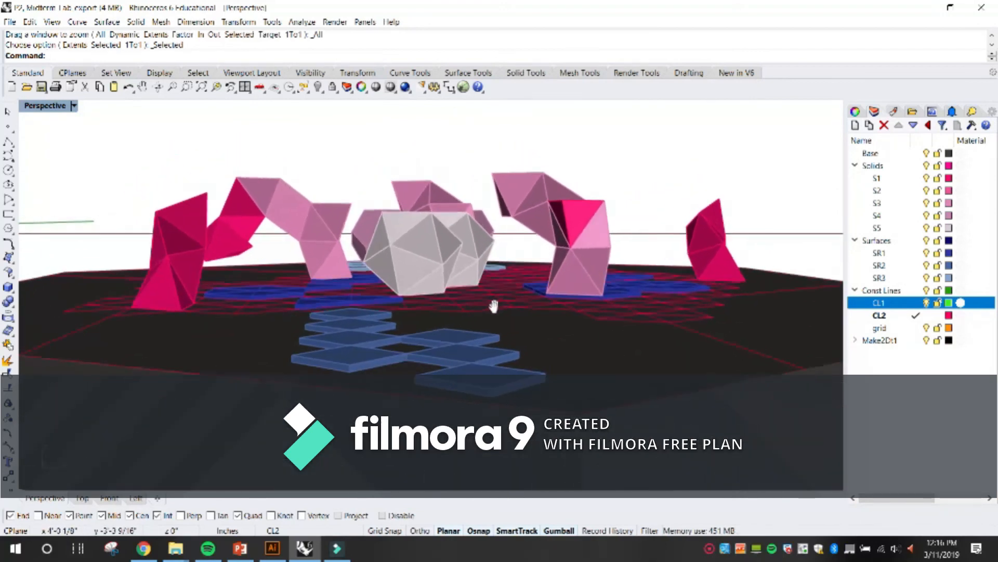
Refine the eye-level perspective so the white solids sit centrally, with pink arches on both sides and blue platforms in the foreground.
drag(494, 306, 493, 315)
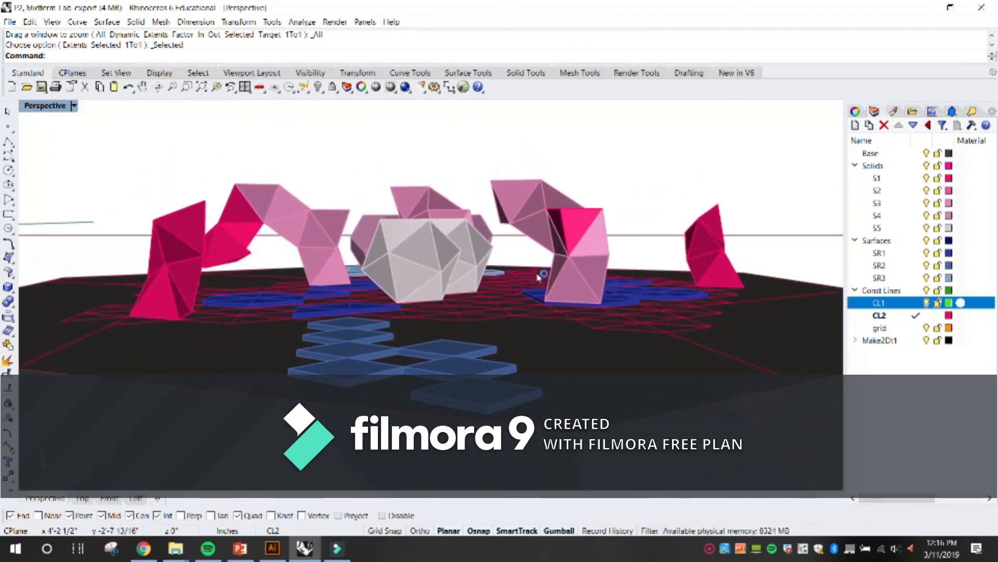
scroll(468, 305, up, 2)
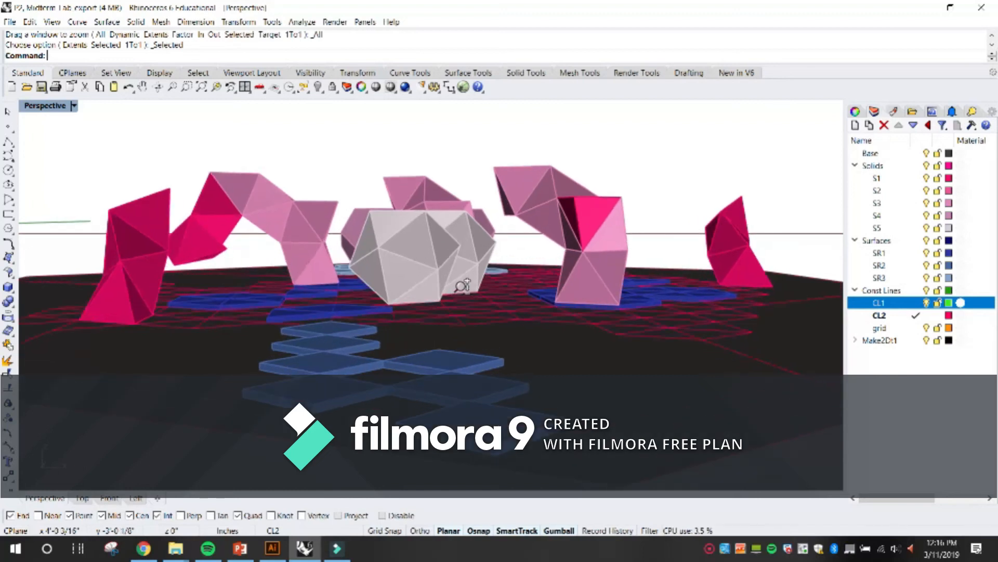
drag(467, 303, 493, 292)
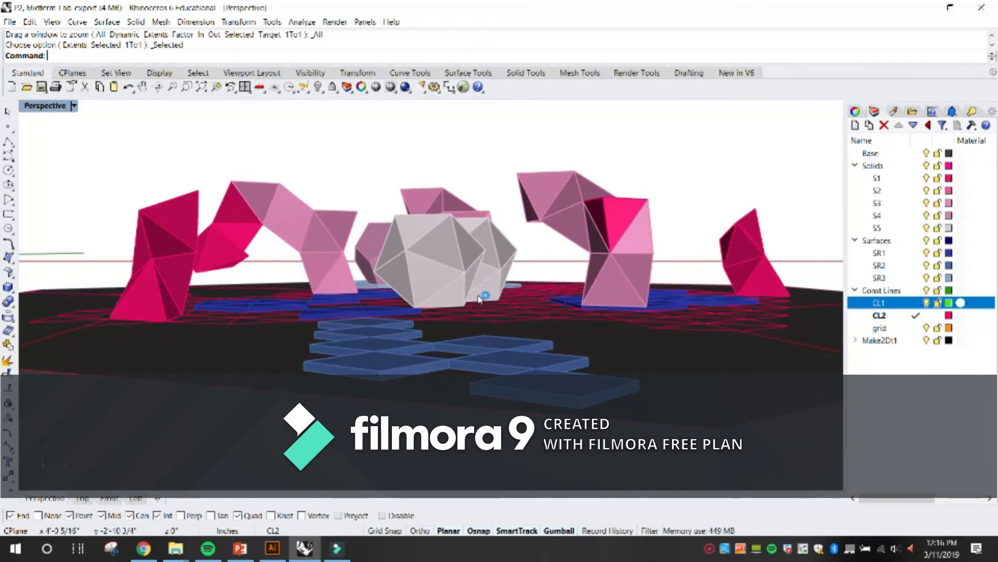
scroll(474, 281, up, 3)
drag(496, 289, 496, 293)
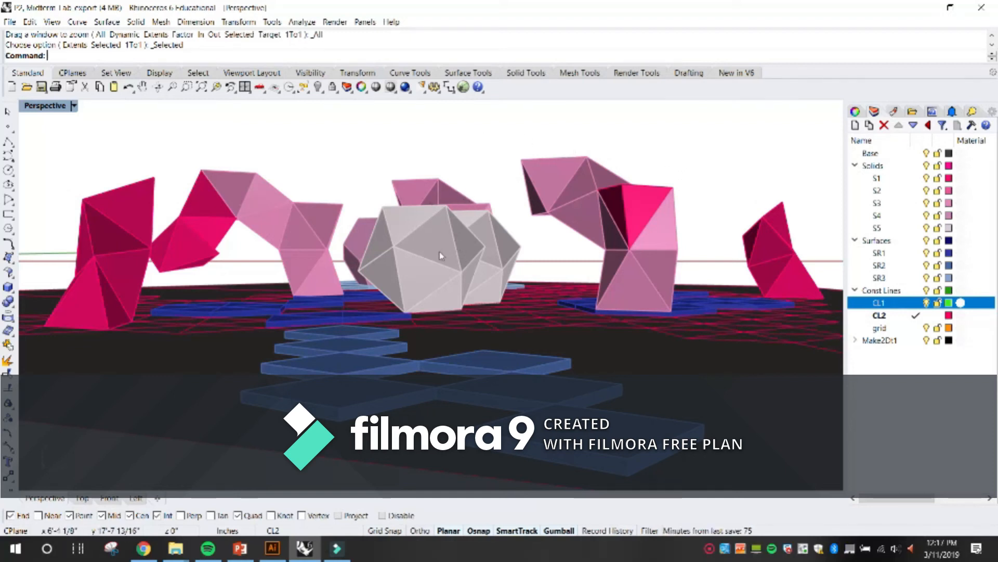
Save the current eye-level viewport as a named view called Perspective1.
click(74, 105)
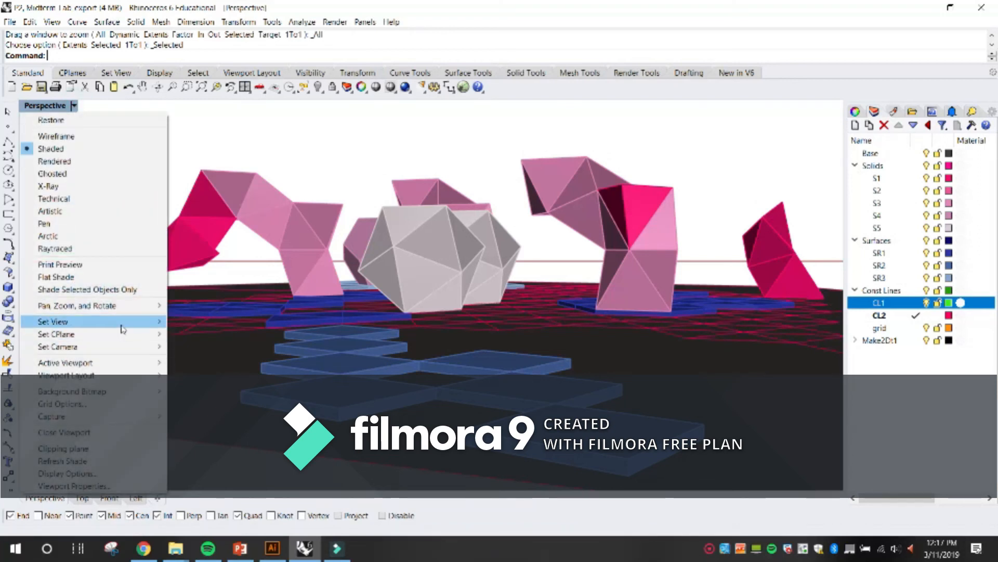
mouse_move(122, 329)
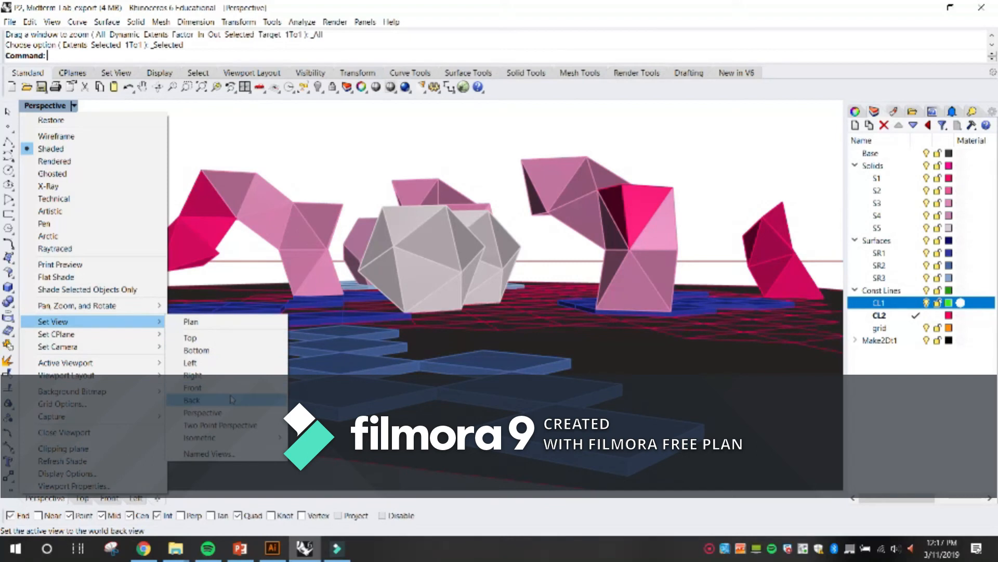
click(218, 457)
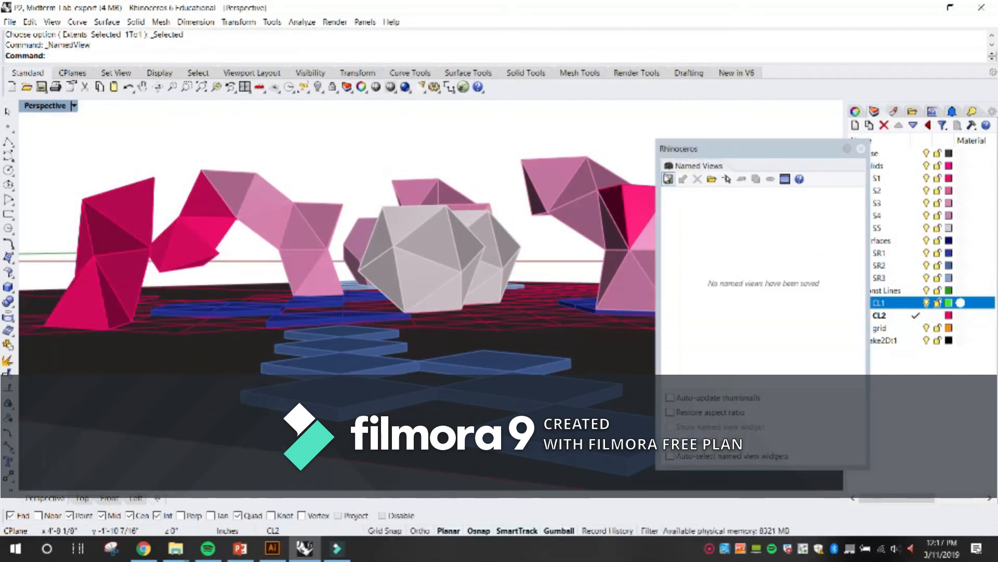
click(669, 179)
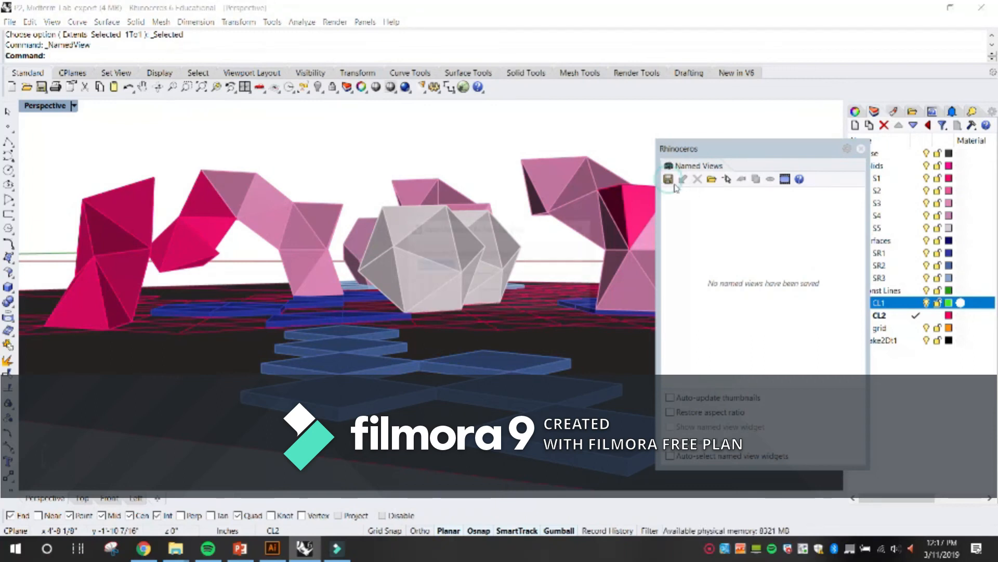
click(511, 268)
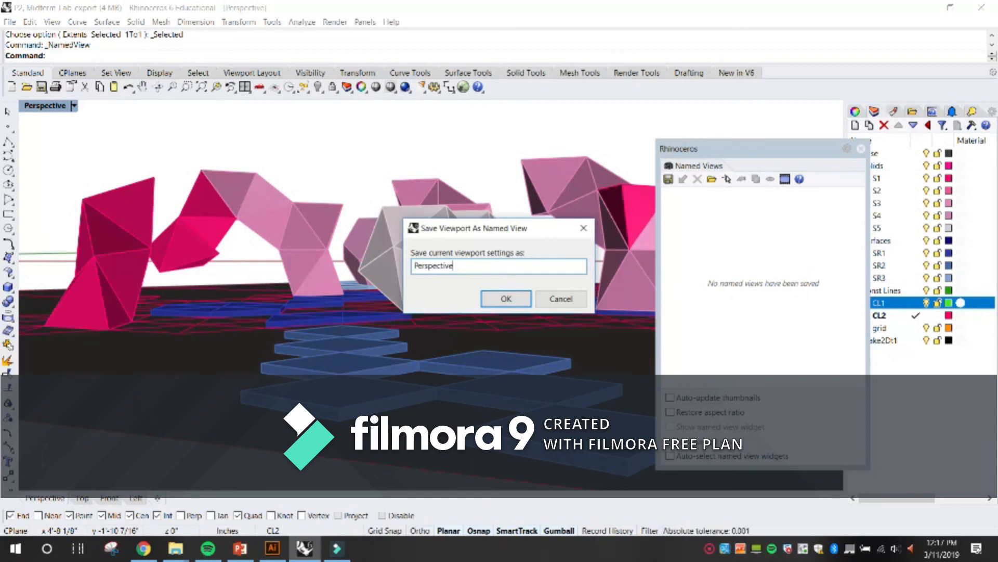
click(526, 296)
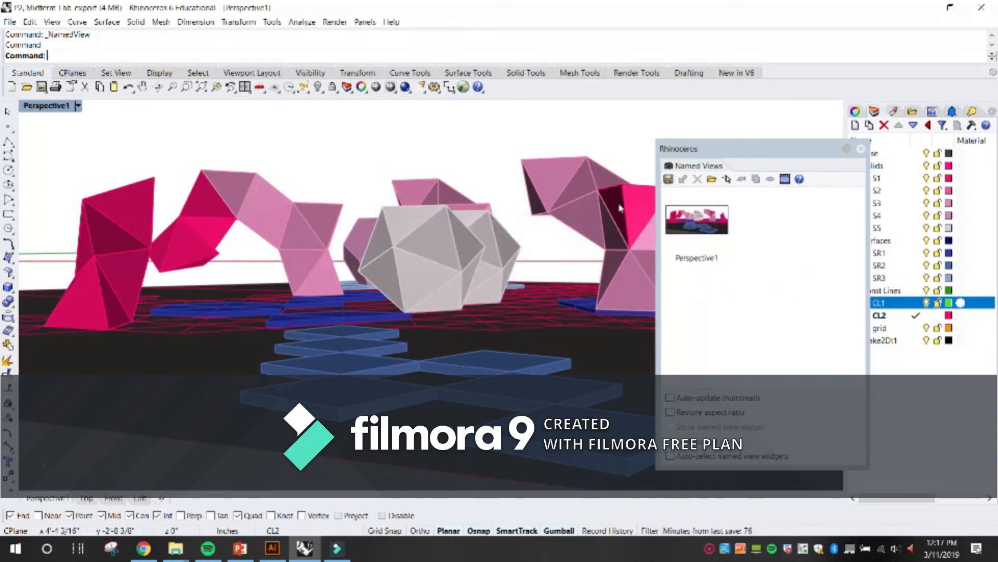
Orbit away from the saved view, restore Perspective1 from the list of named views and close the list.
drag(594, 195, 435, 260)
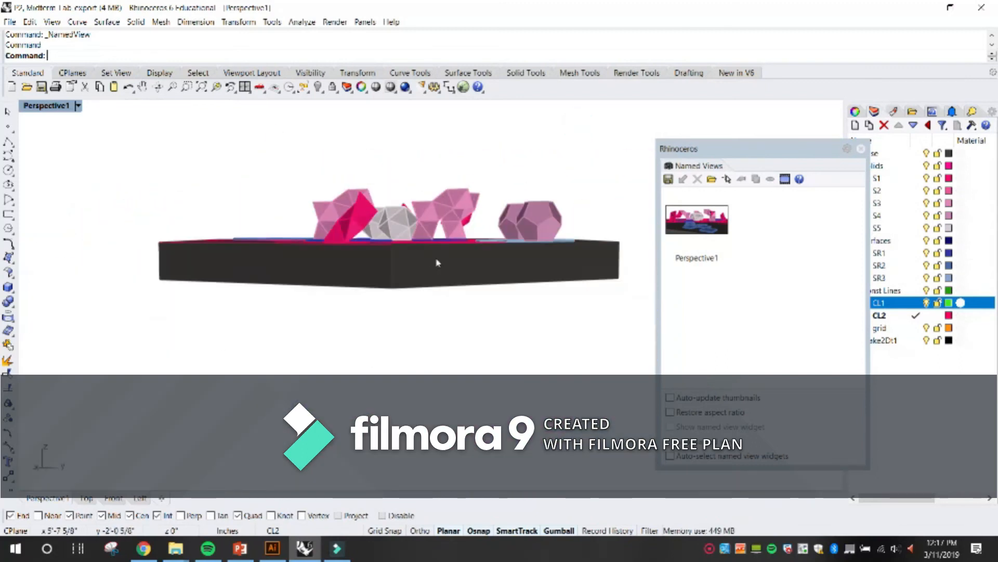
double_click(688, 219)
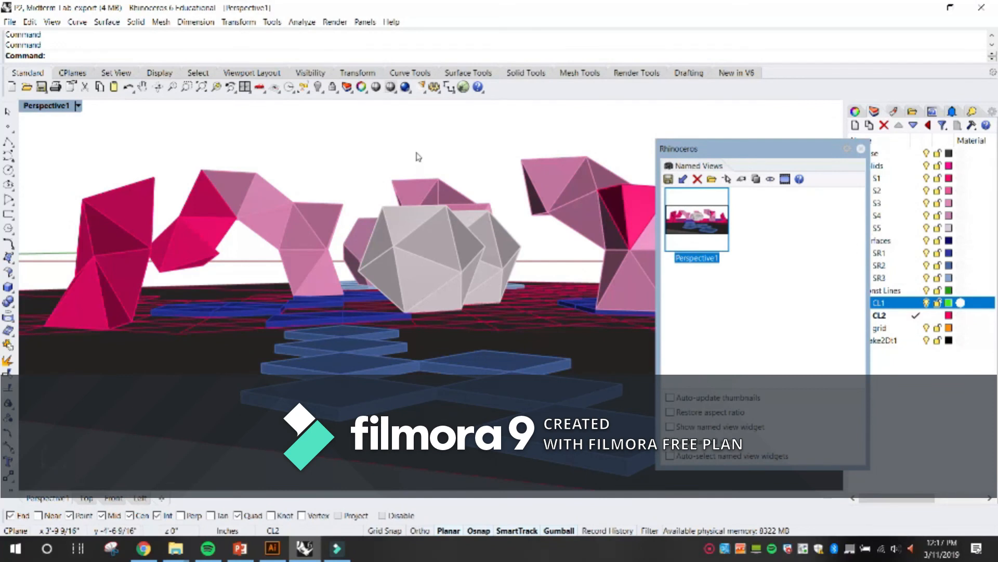
click(861, 149)
Orbit to a raised view of the solids, and set the viewport back to the named view Perspective1.
drag(469, 194, 212, 145)
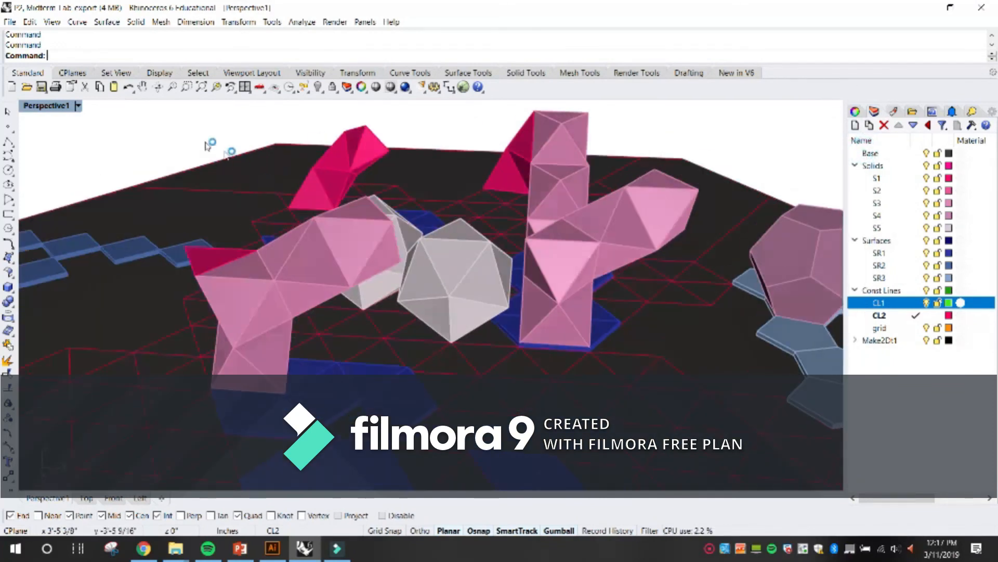
click(78, 108)
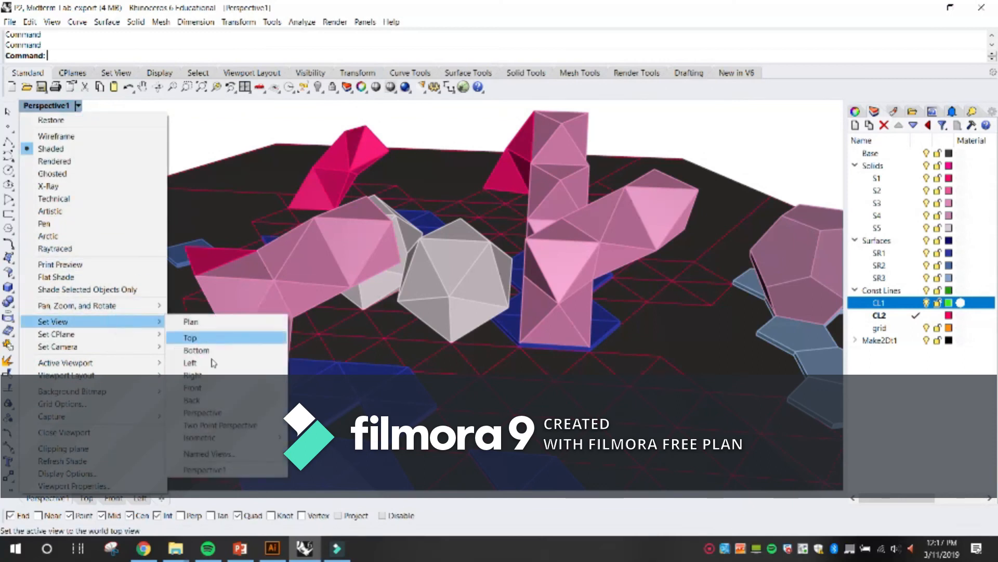
click(232, 471)
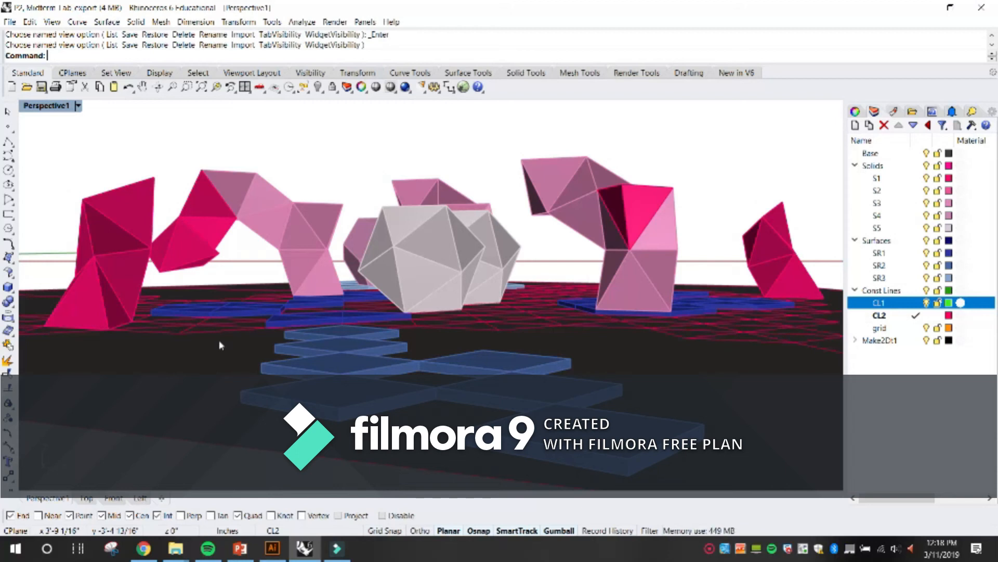
Capture the Perspective1 view to a JPEG file named perspective in the mid-term folder.
click(240, 115)
click(51, 22)
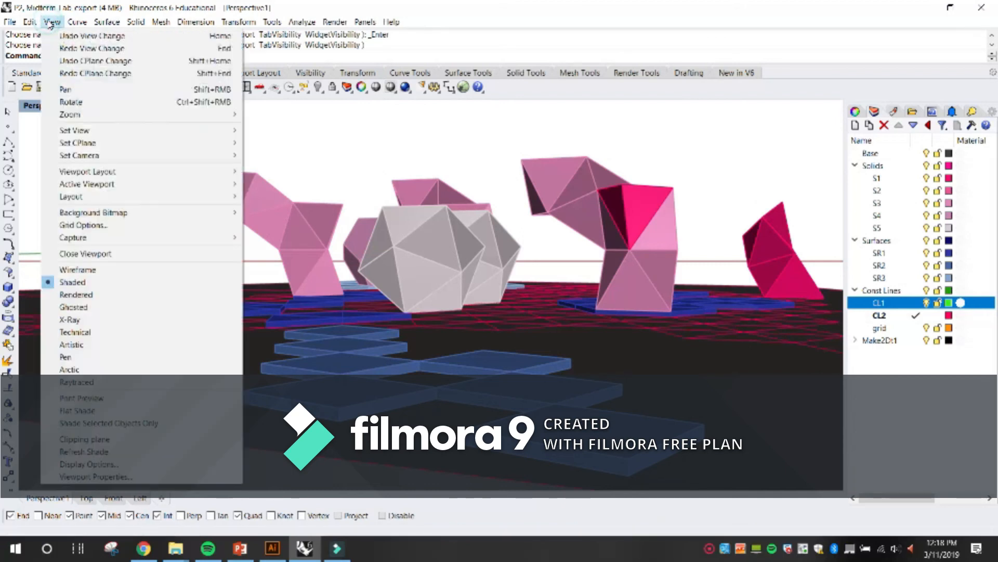
click(126, 236)
click(271, 250)
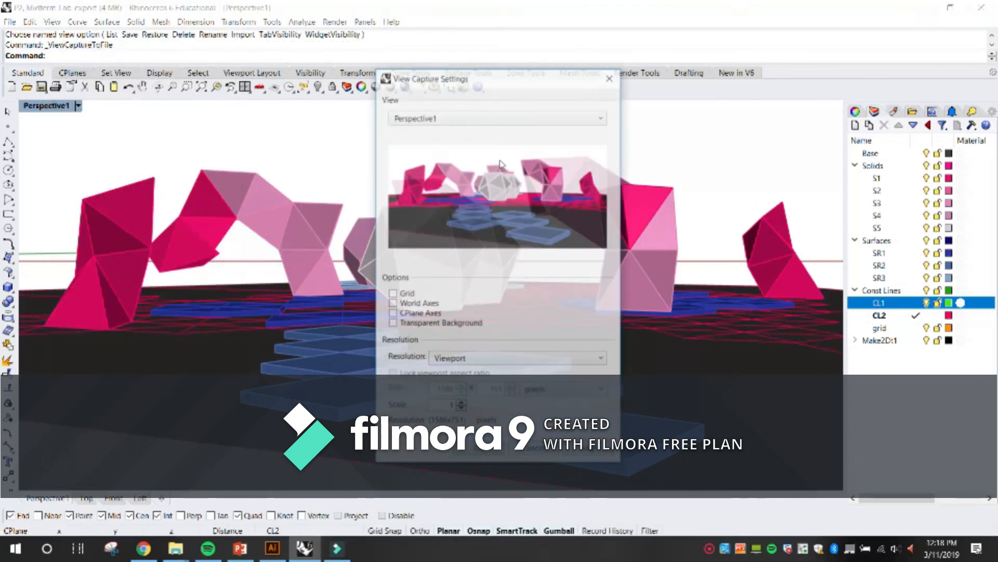
click(479, 449)
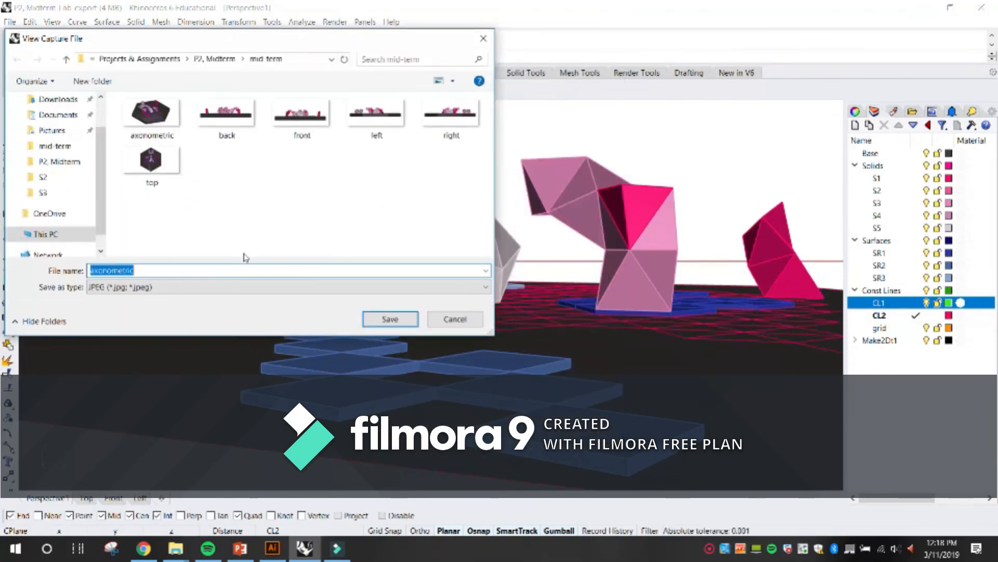
text(perspectoive)
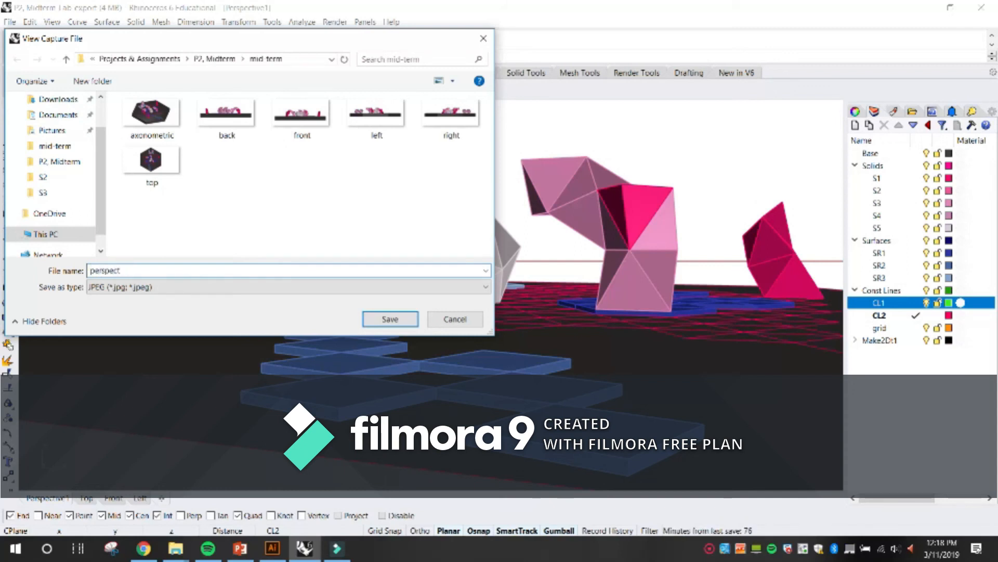
click(390, 319)
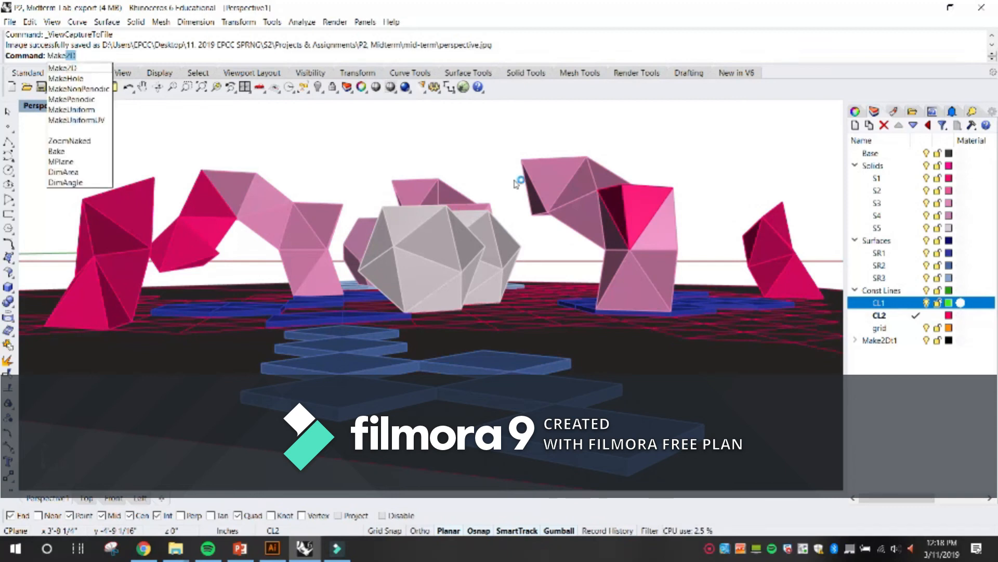
Run Make2D on the whole model from the Perspective1 view, maintaining source layers, with scene silhouette, viewport rectangle and grouped output.
key(Return)
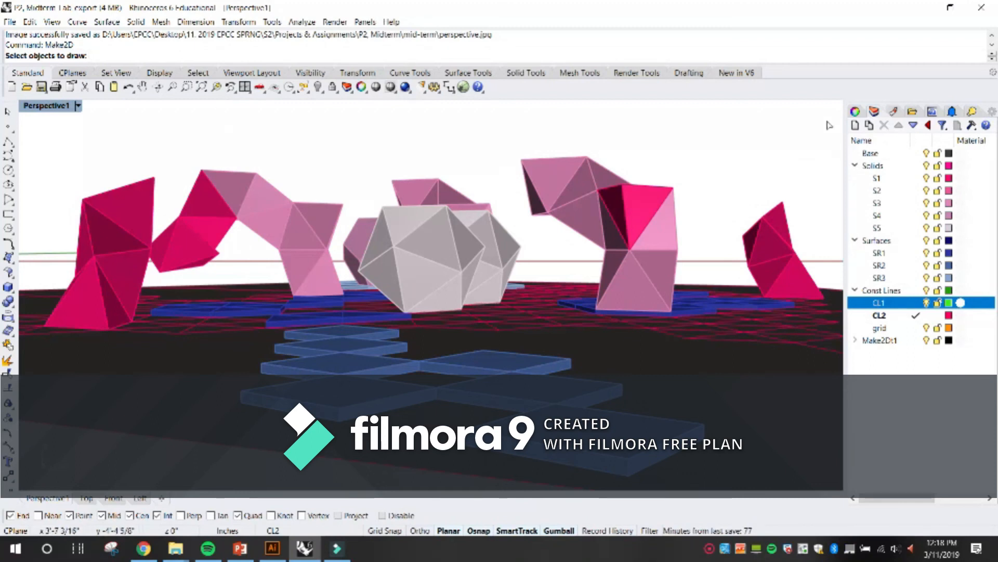
drag(836, 110, 39, 489)
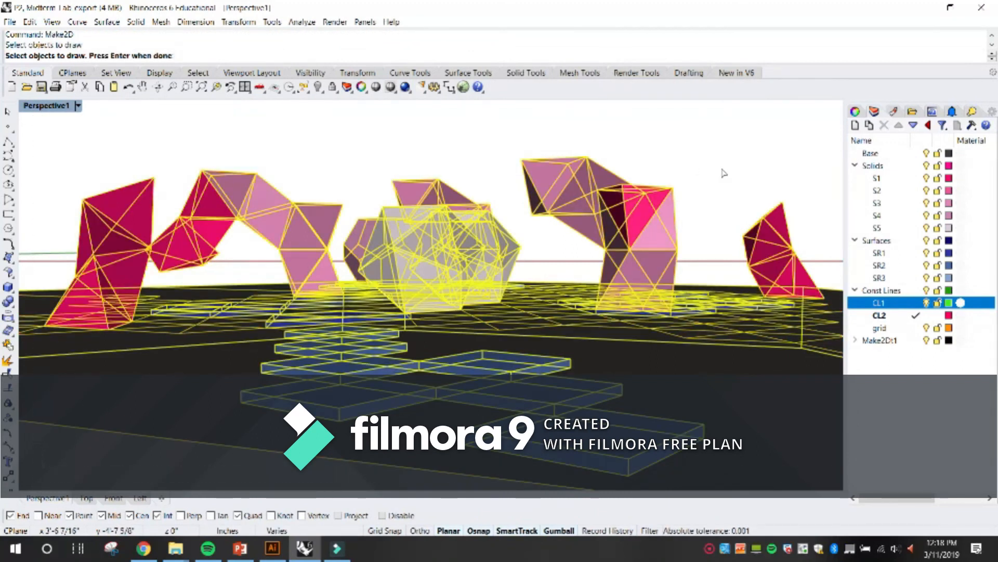
key(Return)
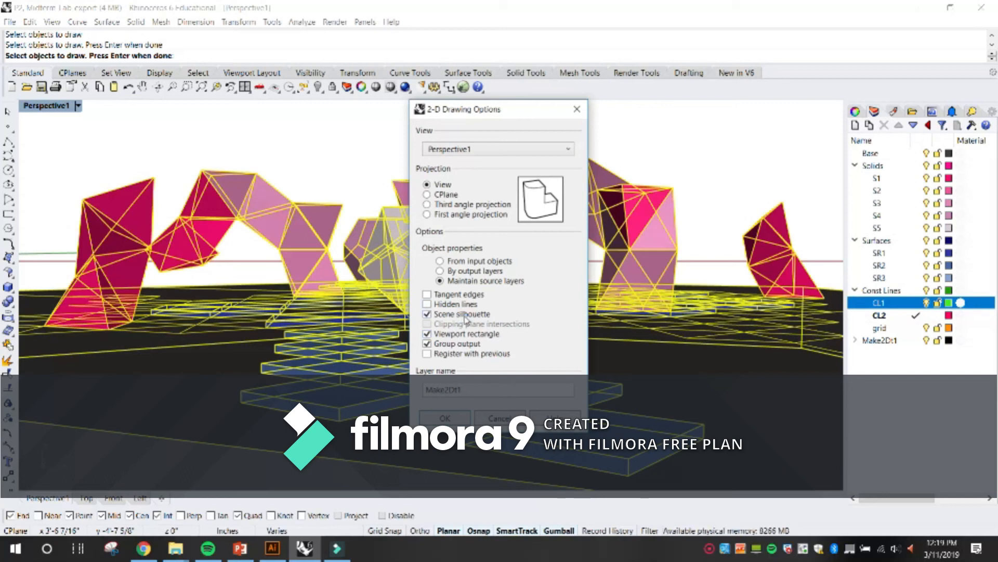
click(444, 417)
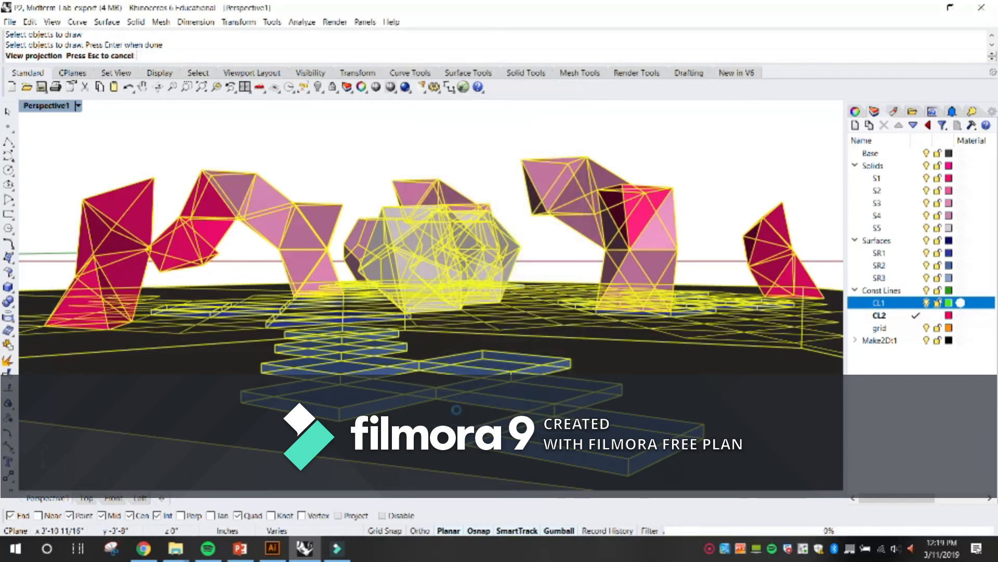
Show the Make2D perspective drawing in the Top view and group all of its linework.
double_click(52, 105)
double_click(31, 106)
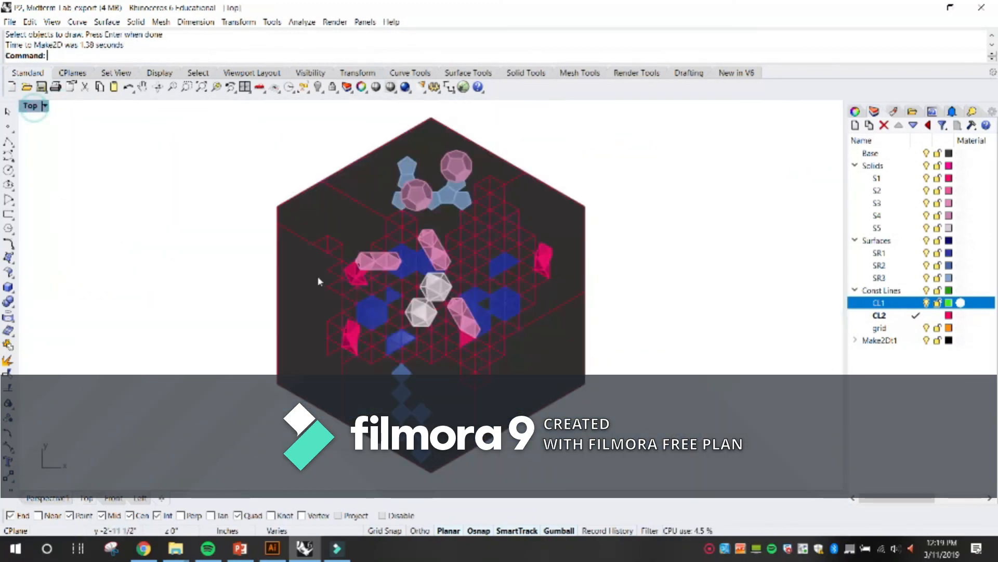
scroll(332, 273, down, 20)
scroll(308, 228, up, 12)
scroll(279, 271, up, 6)
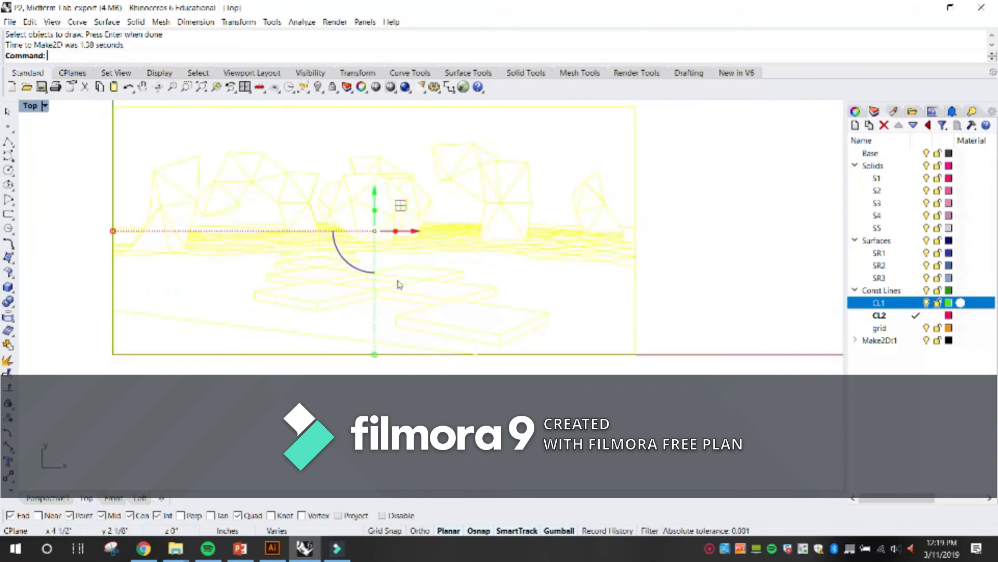
key(Return)
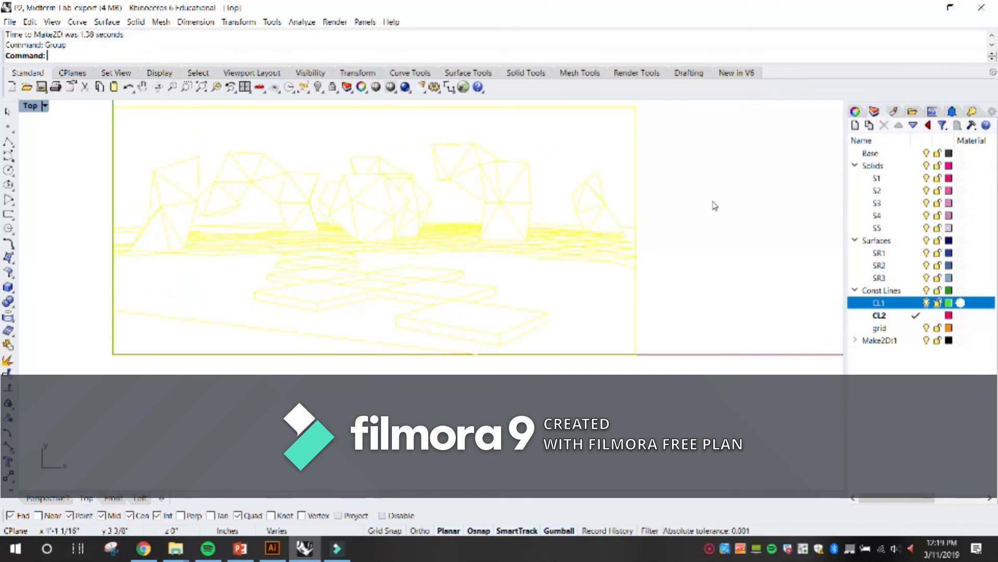
click(709, 203)
scroll(661, 228, down, 2)
scroll(491, 216, up, 4)
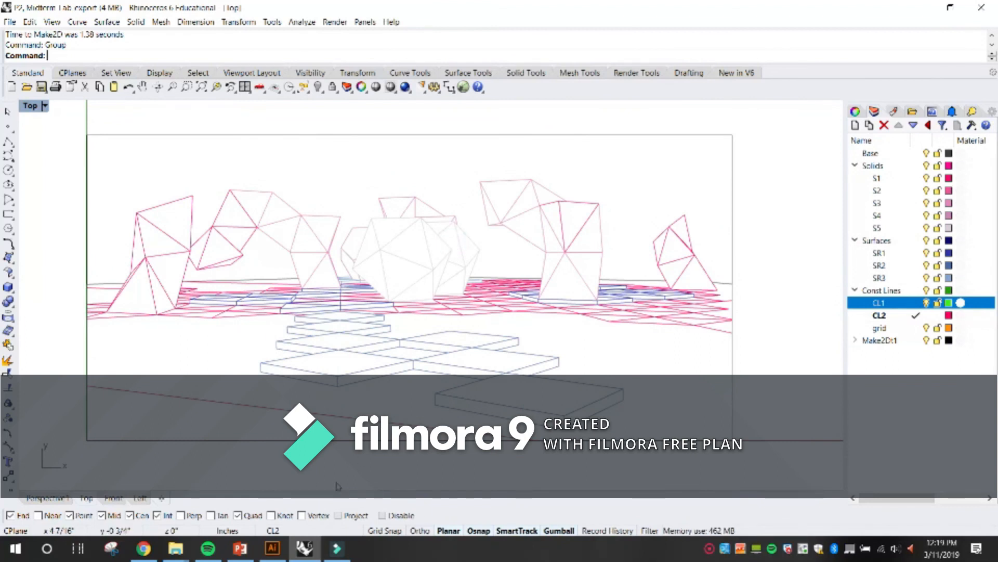
Export the perspective linework as an Adobe Illustrator file named perspective_linework in the mid-term folder, using a snapshot of the current view and RGB color.
click(435, 263)
text(Export)
key(Return)
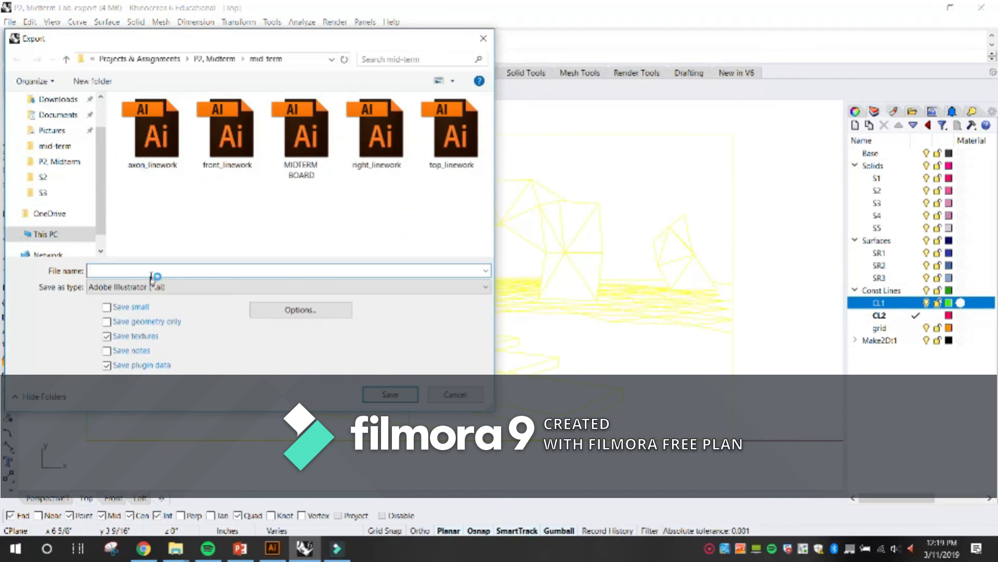
click(448, 137)
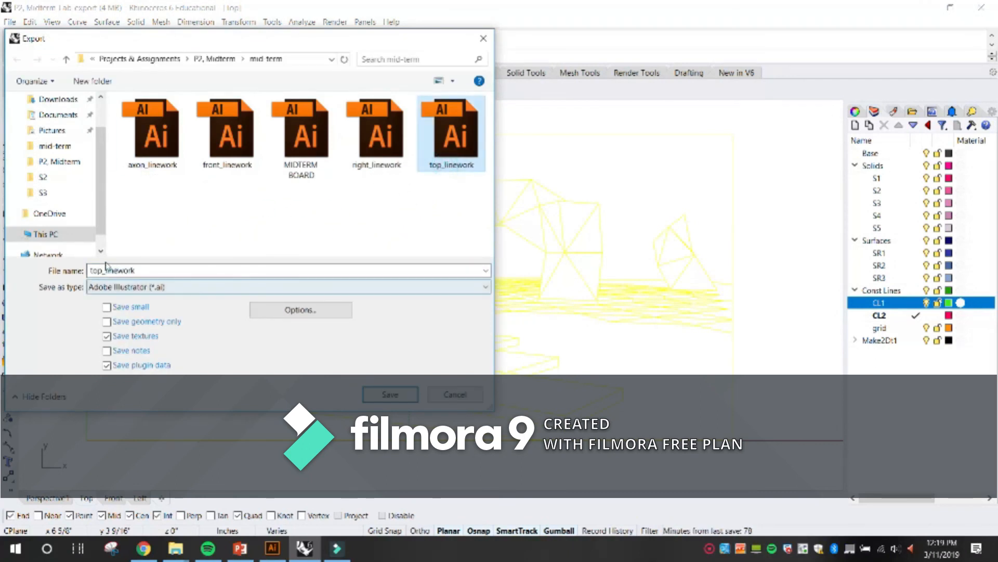
drag(103, 270, 89, 269)
key(BackSpace)
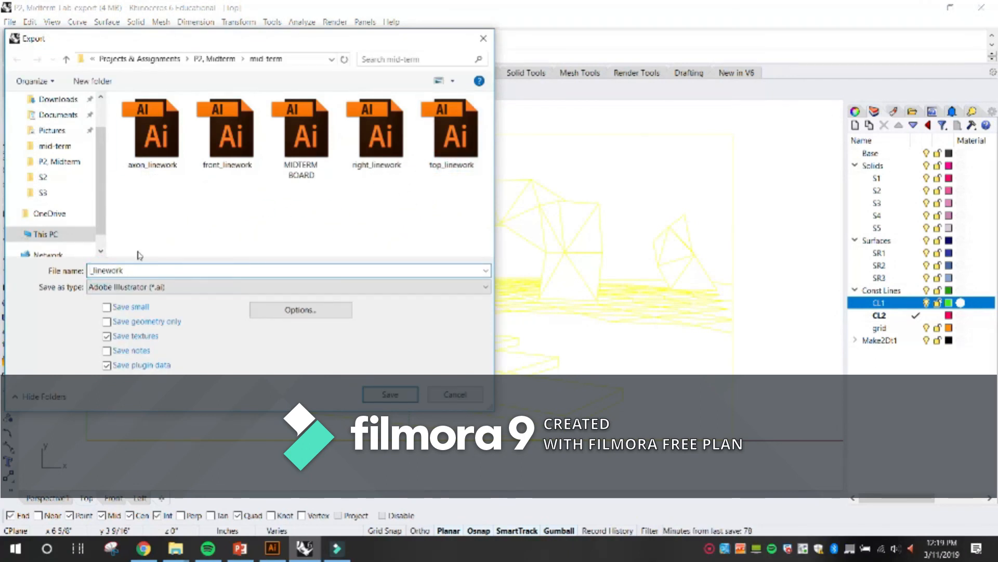
text(persp)
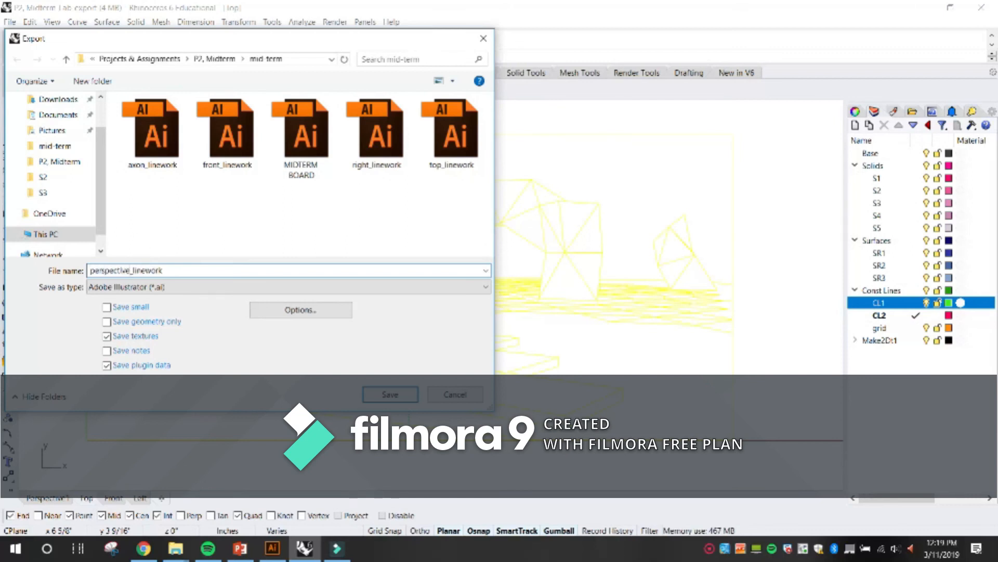
text(ective)
key(Return)
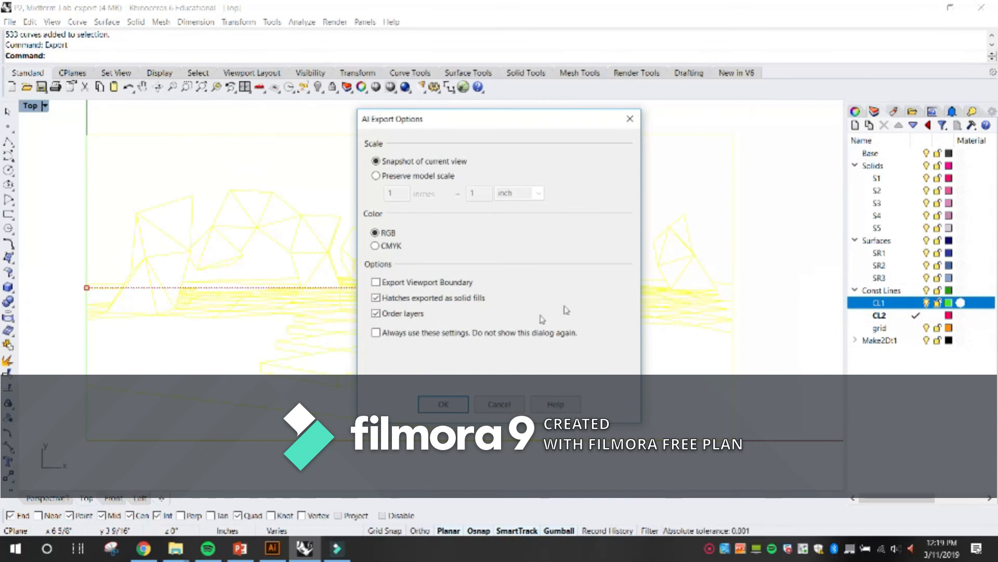
click(467, 404)
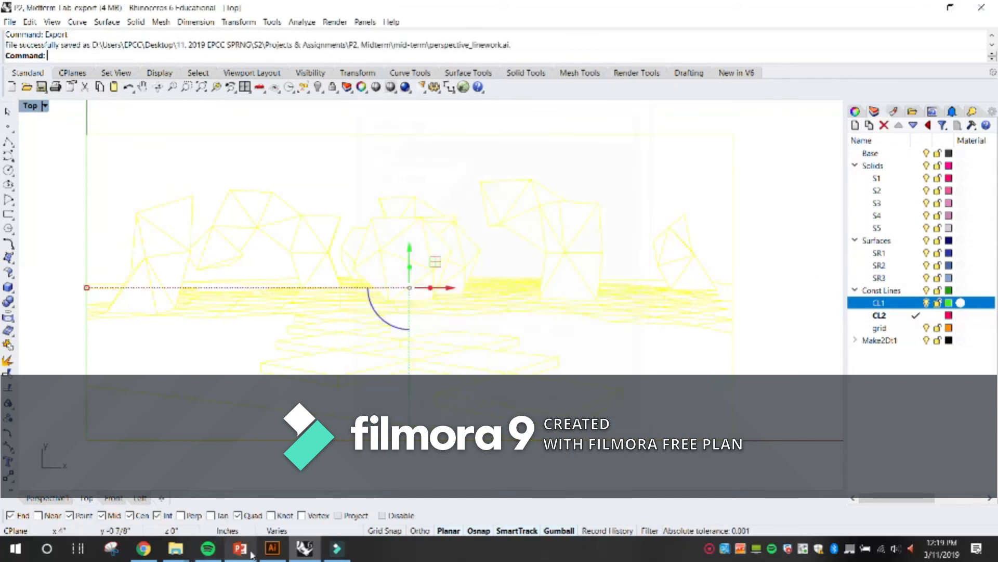
Switch to Illustrator, place the perspective image on the MIDTERM BOARD below the axonometric view and embed it.
click(273, 548)
click(52, 13)
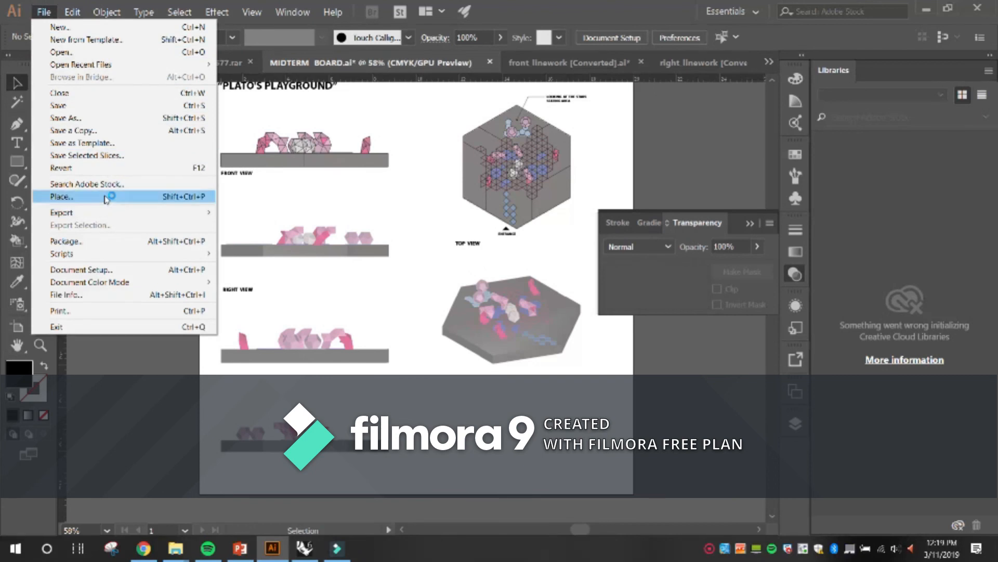
click(104, 196)
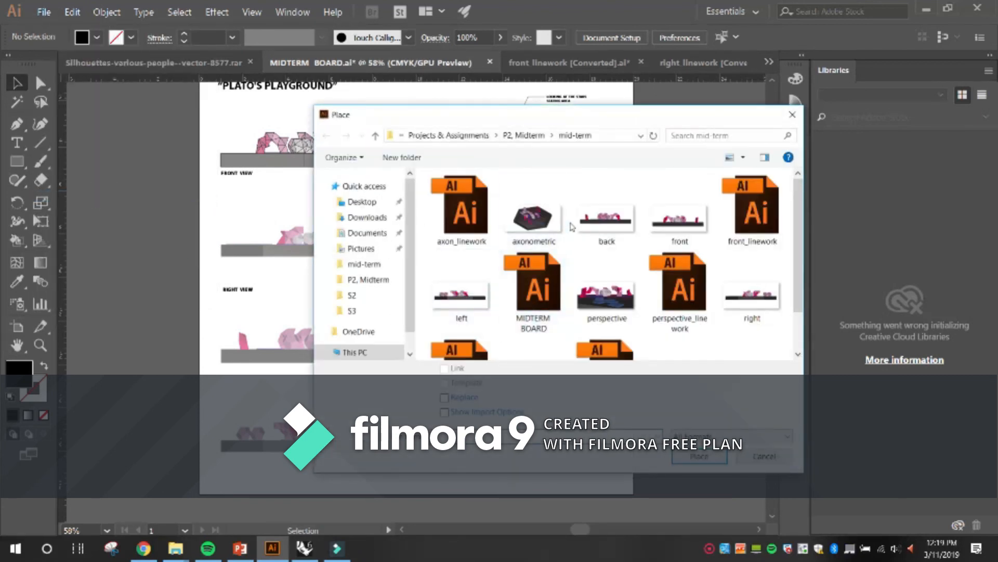
scroll(588, 228, down, 1)
click(598, 242)
double_click(598, 241)
click(476, 426)
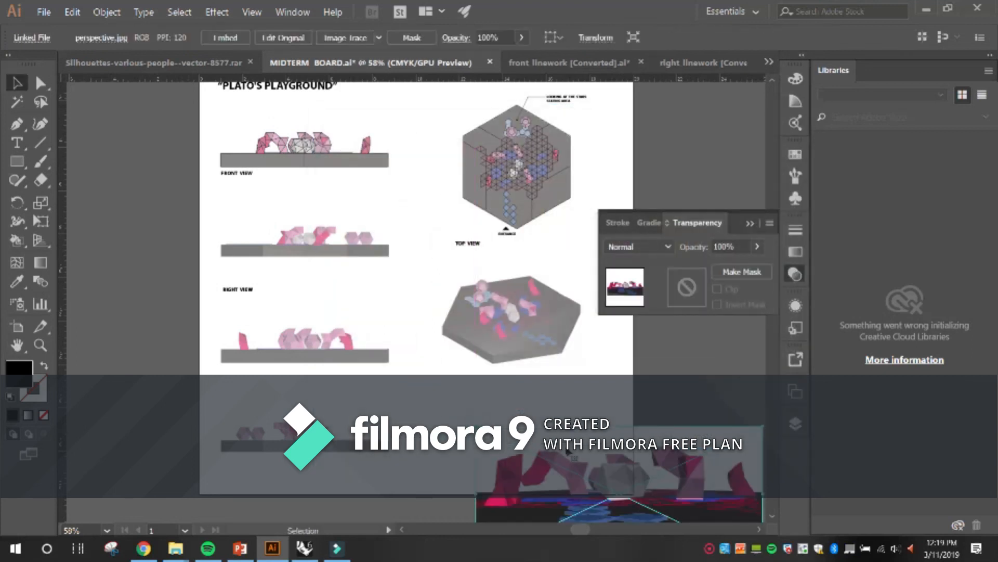
drag(567, 452, 485, 381)
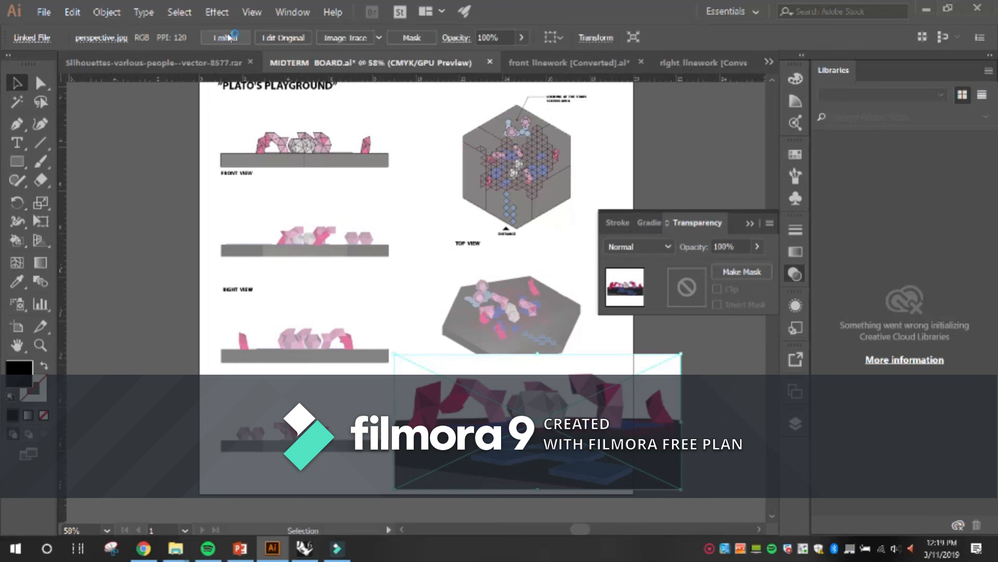
click(227, 38)
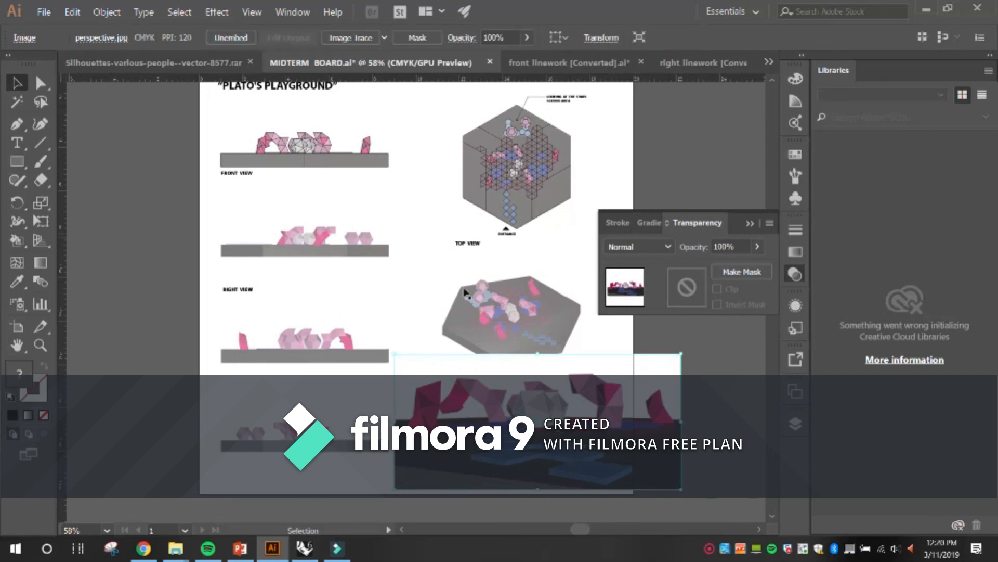
Scale the perspective image down to fit inside the board's lower corner and set its opacity to 60%.
drag(680, 354, 626, 373)
drag(394, 488, 429, 473)
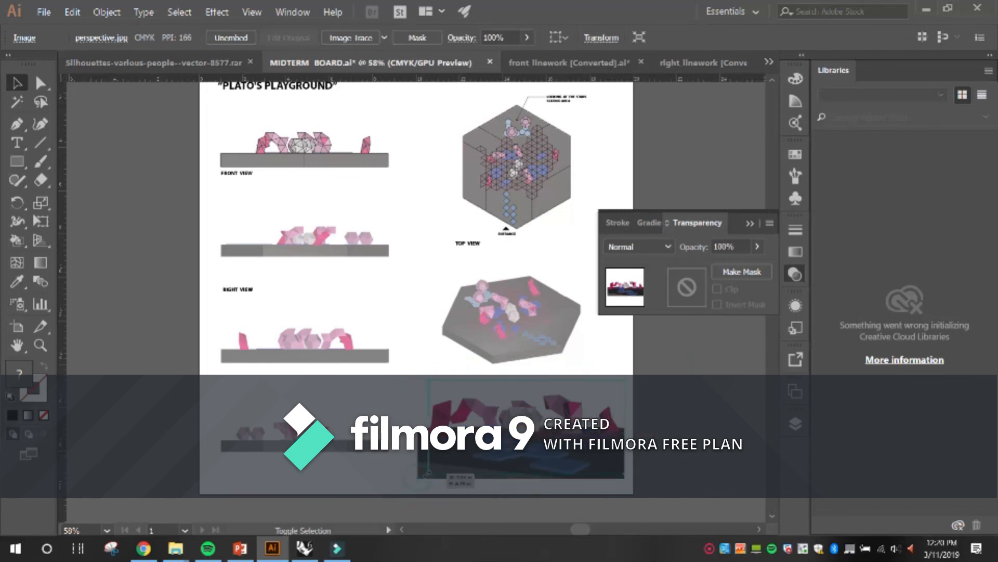
double_click(734, 244)
text(60)
key(Return)
click(398, 248)
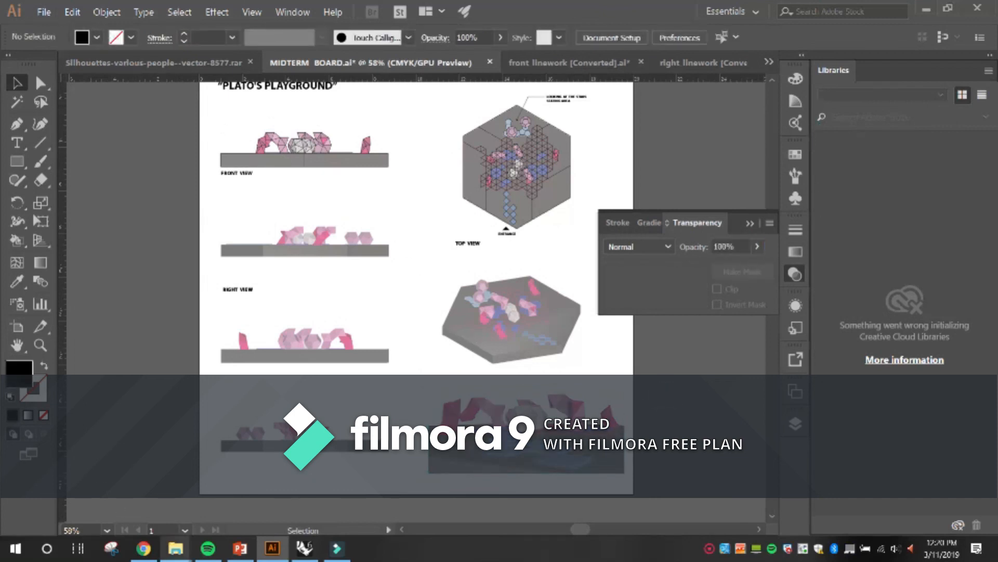
Open the perspective_linework file from the mid-term folder, and select and group all of its linework.
mouse_move(176, 548)
click(124, 501)
click(511, 386)
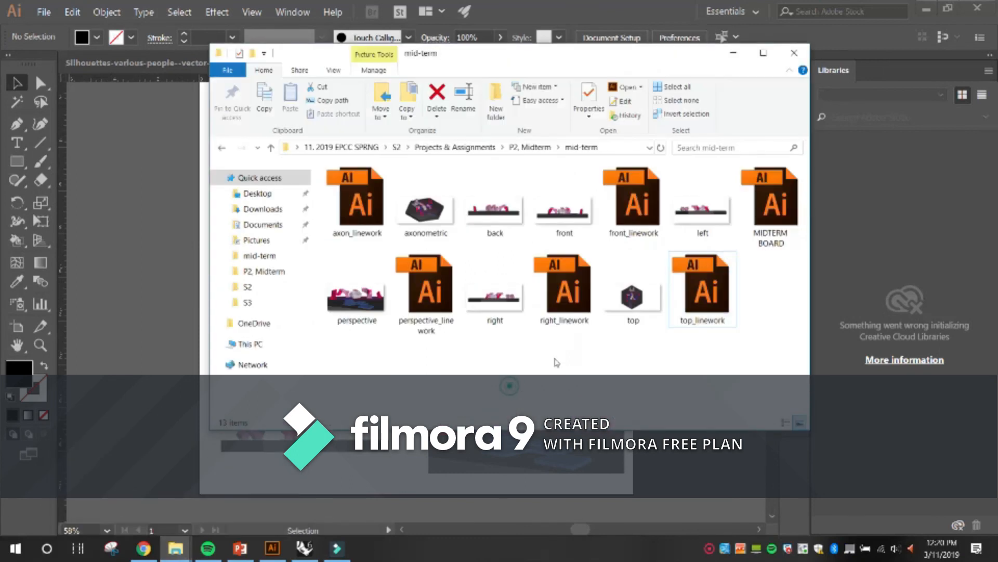
double_click(437, 280)
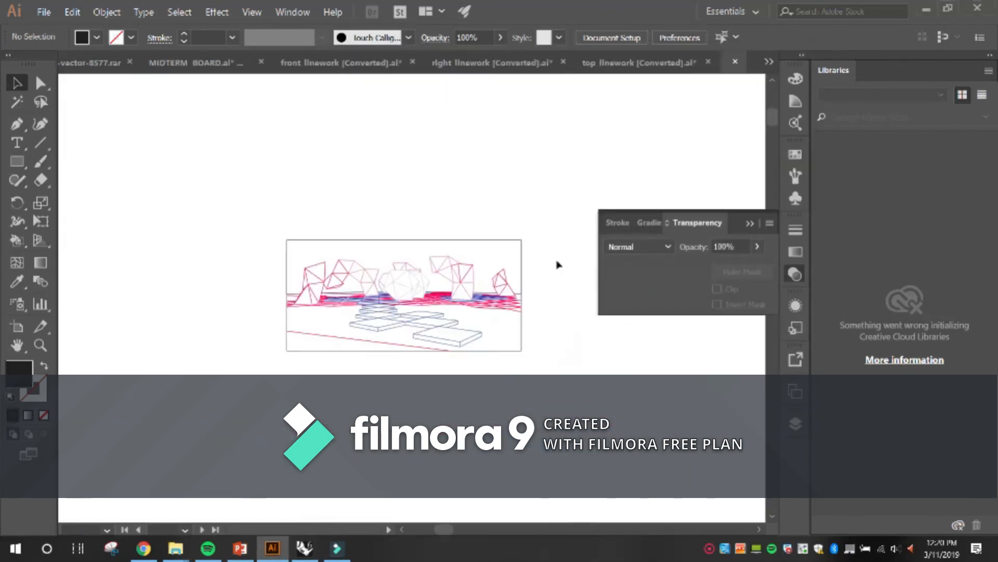
click(523, 325)
key(a)
key(ctrl+a)
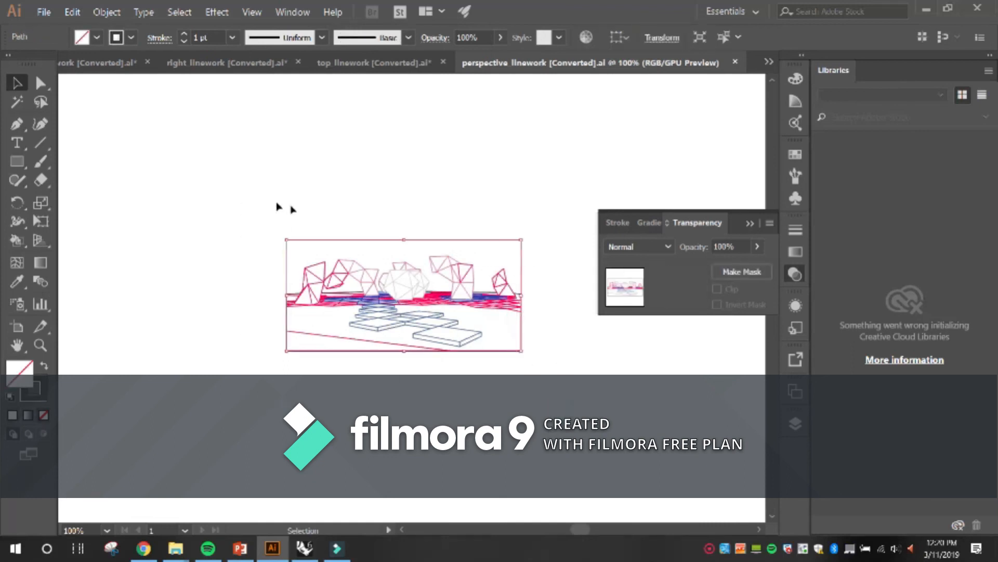
key(ctrl+g)
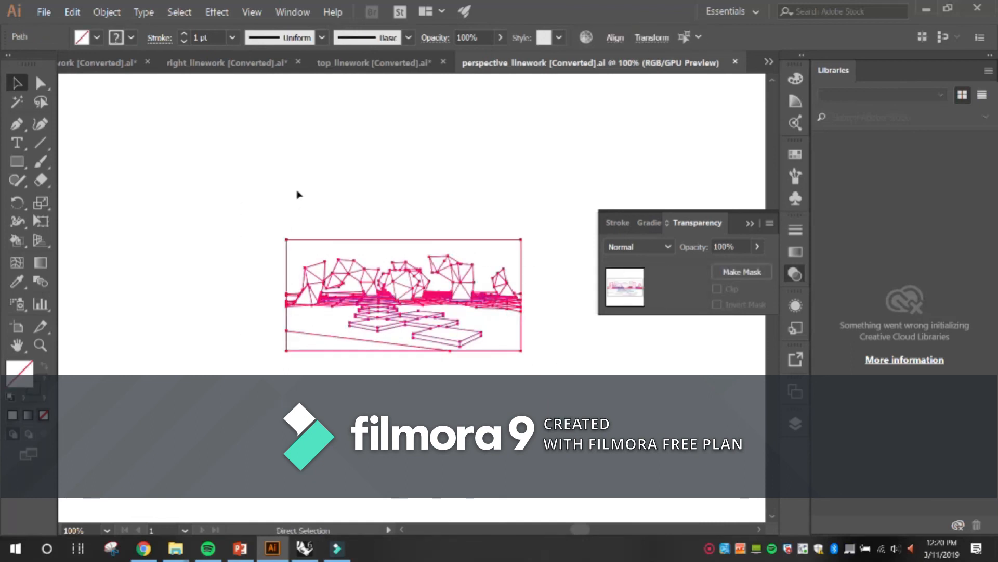
Paste the perspective linework into the MIDTERM BOARD document, and move and scale it to cover the perspective image.
click(370, 62)
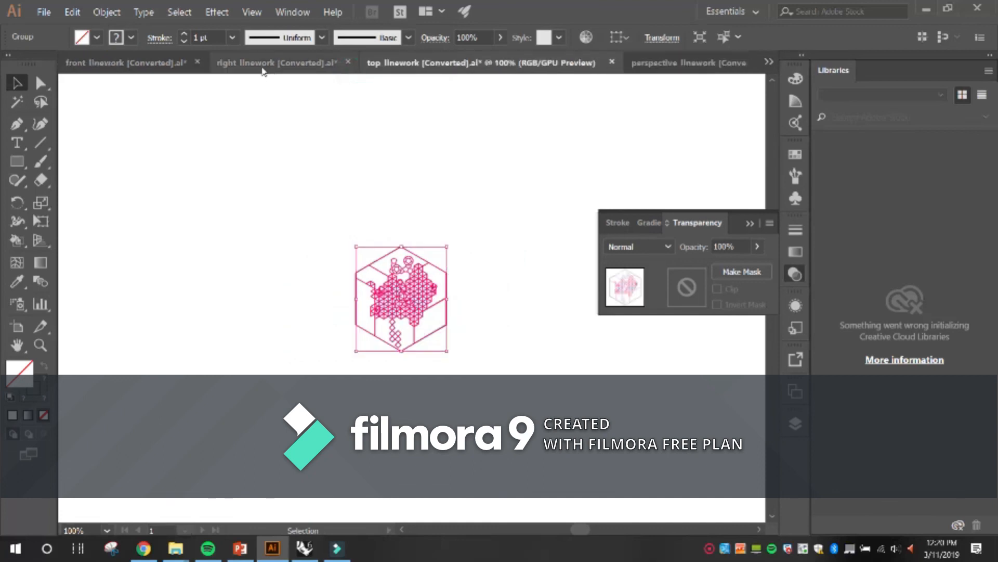
click(276, 62)
click(156, 63)
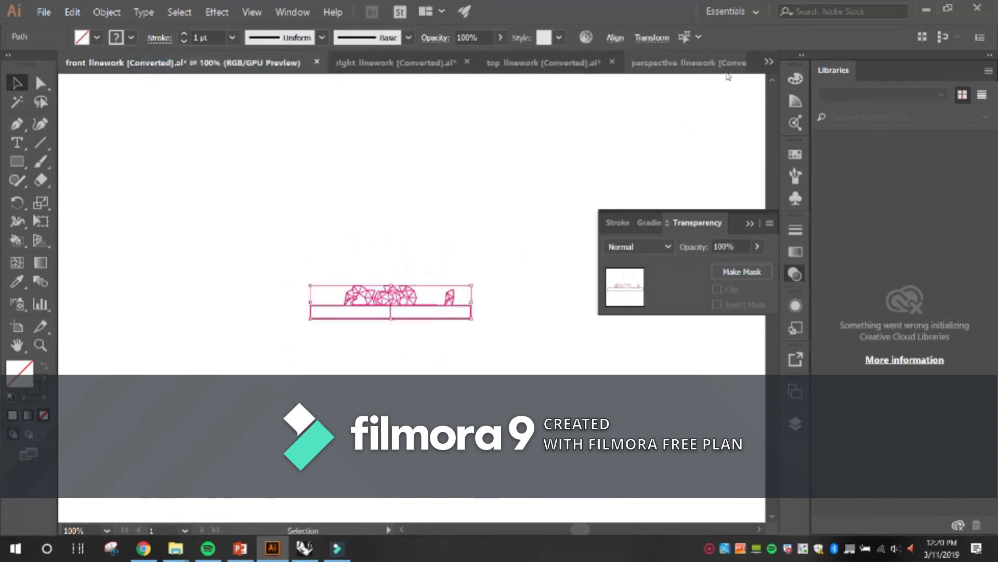
click(769, 62)
click(832, 76)
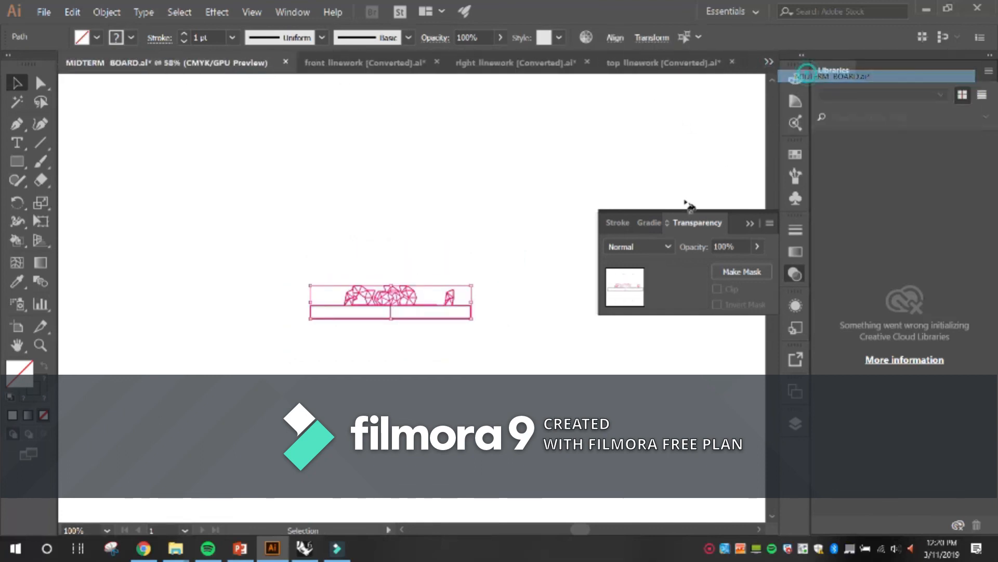
key(ctrl+v)
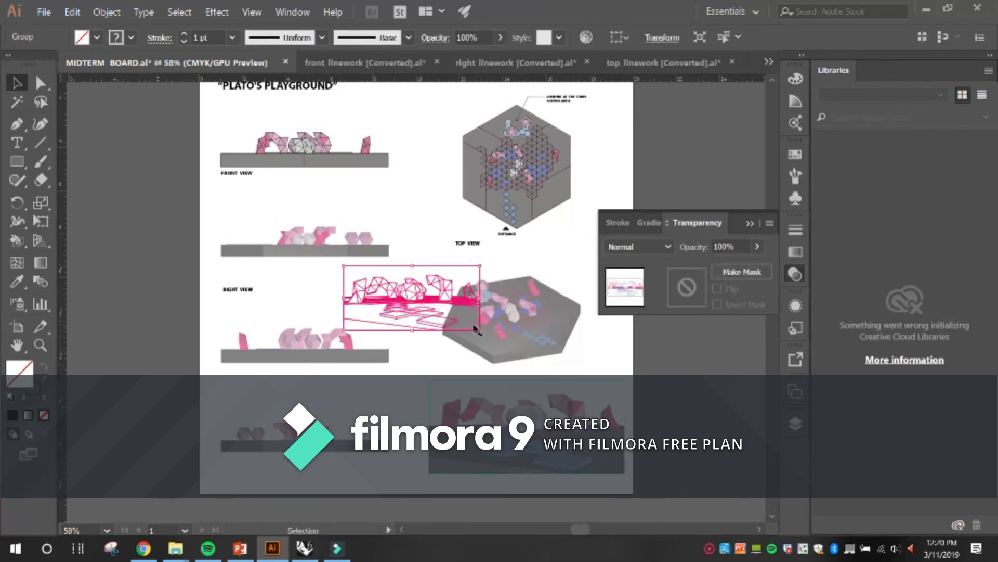
drag(476, 329, 566, 454)
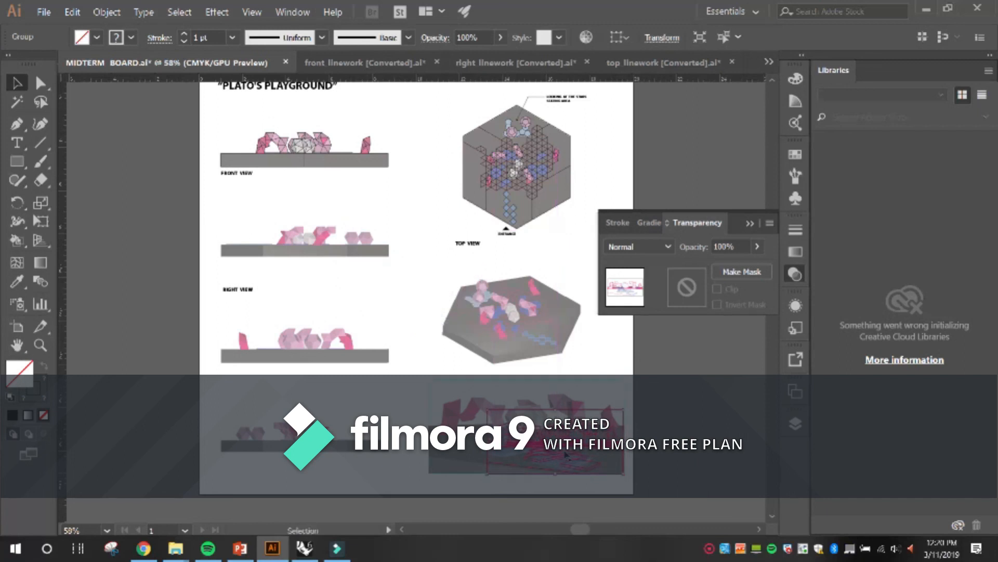
drag(487, 408, 428, 374)
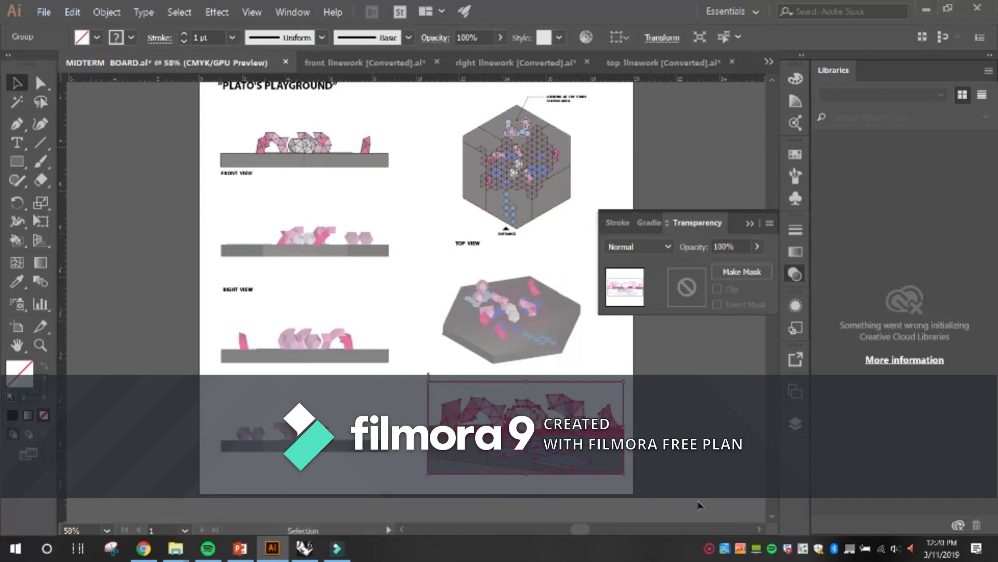
Nudge the perspective image slightly left and down to align it with the linework.
click(699, 503)
scroll(616, 477, up, 3)
scroll(540, 434, up, 2)
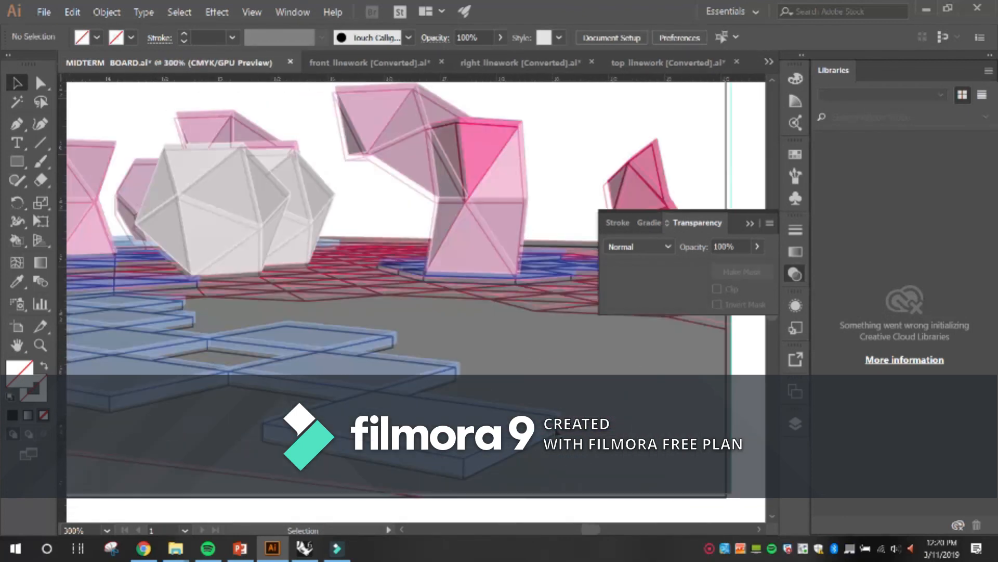
click(564, 433)
key(Left)
key(Left)
key(Down)
key(Left)
key(Down)
key(Down)
key(Down)
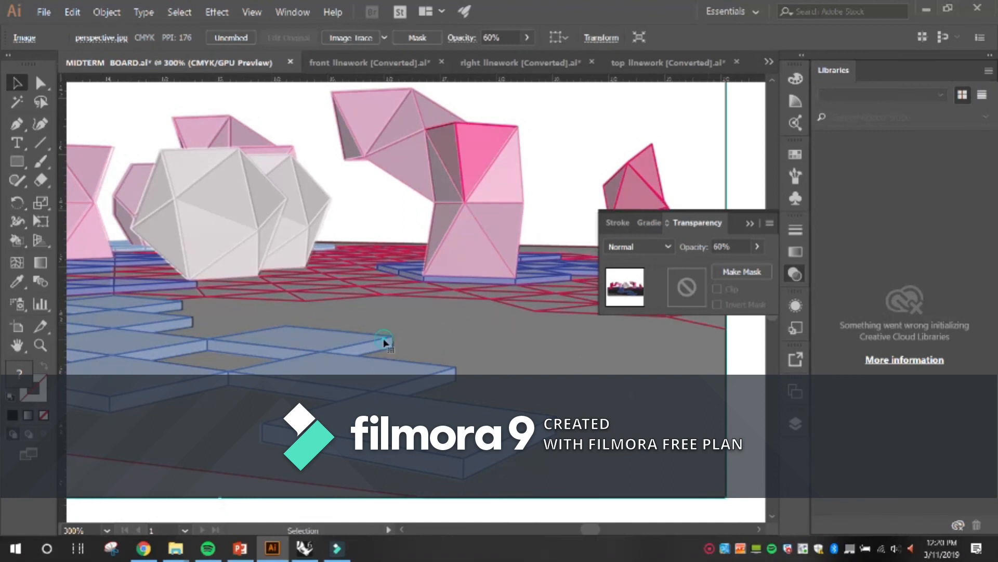
click(746, 401)
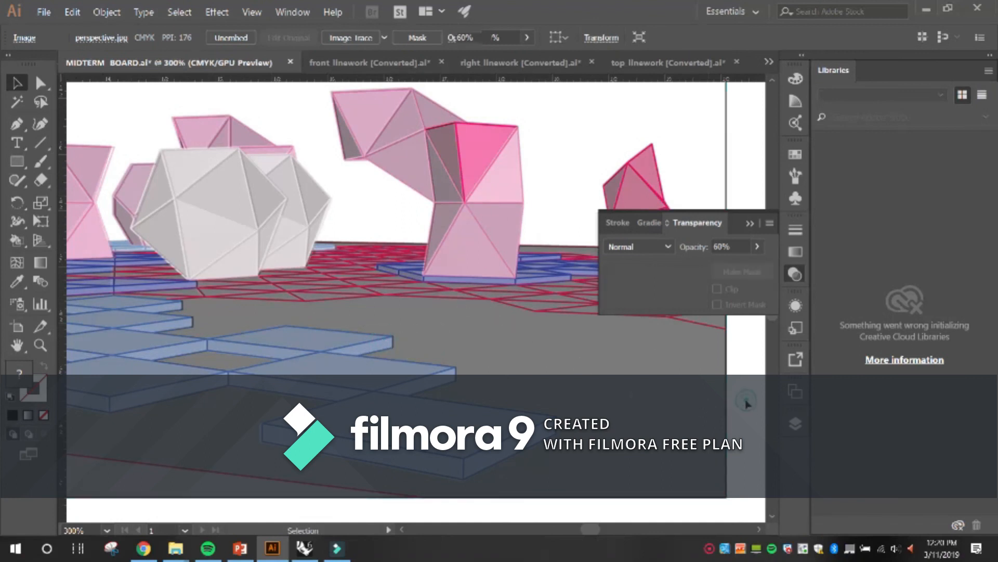
Change the stacking order of the perspective image relative to its linework.
click(726, 406)
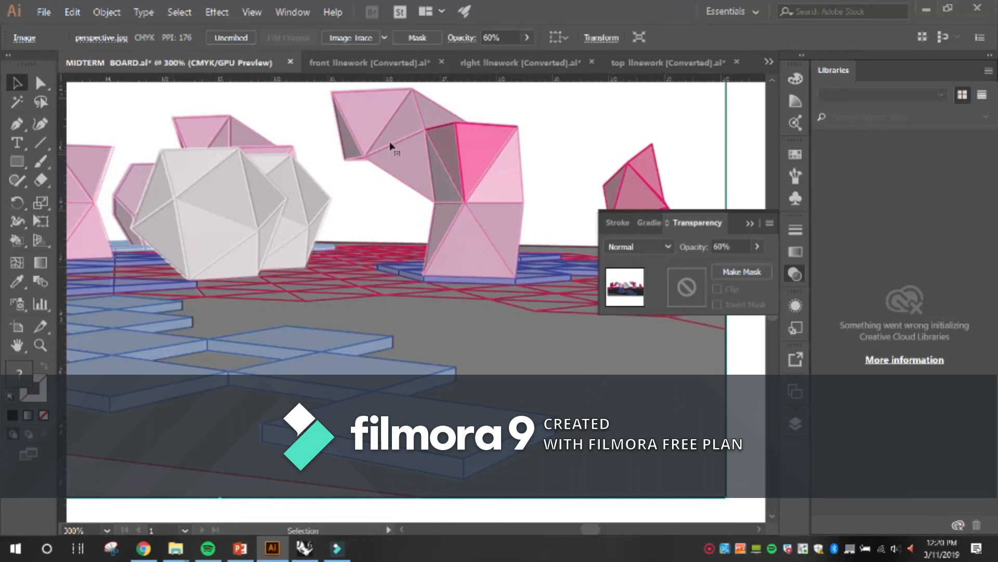
right_click(511, 319)
click(571, 400)
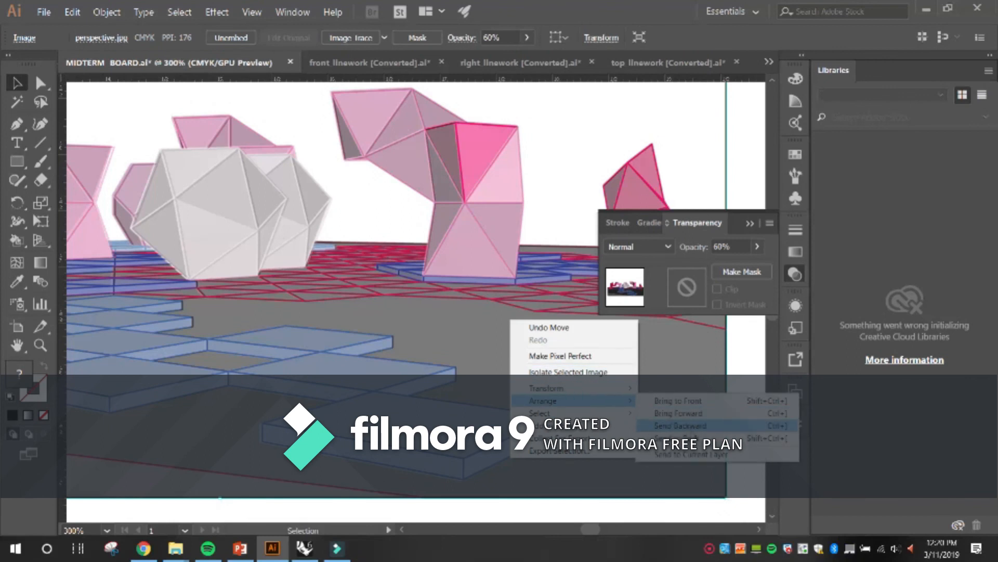
click(715, 400)
click(736, 391)
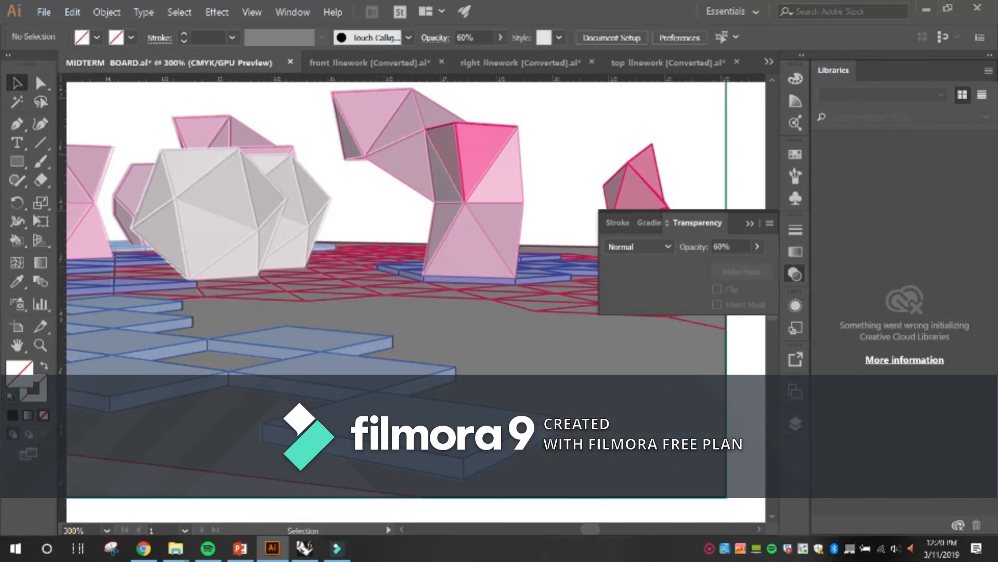
Move the perspective image onto the IMAGES layer, behind its linework.
drag(541, 422, 542, 421)
key(ctrl+minus)
key(ctrl+minus)
key(ctrl+minus)
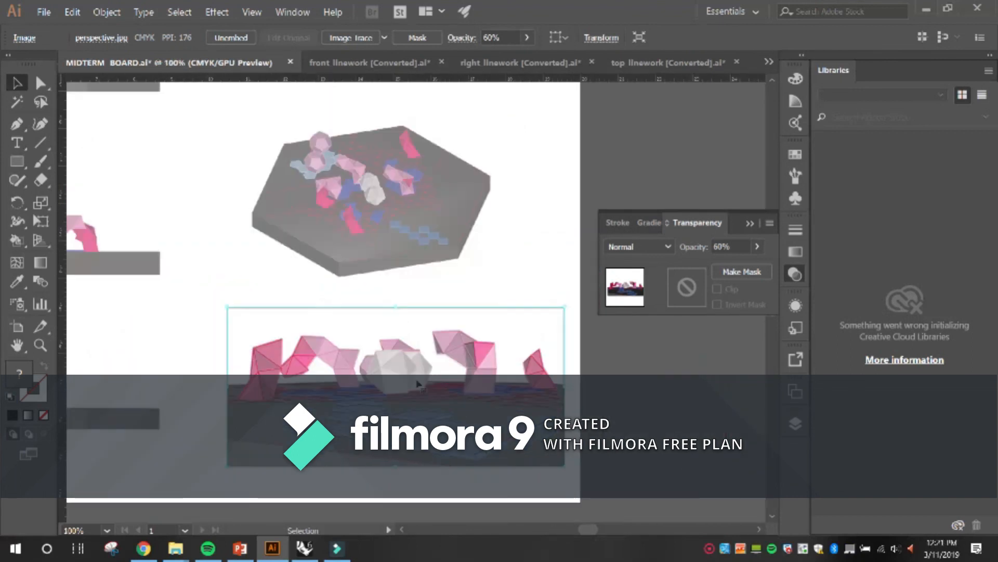
right_click(456, 321)
click(680, 417)
click(794, 425)
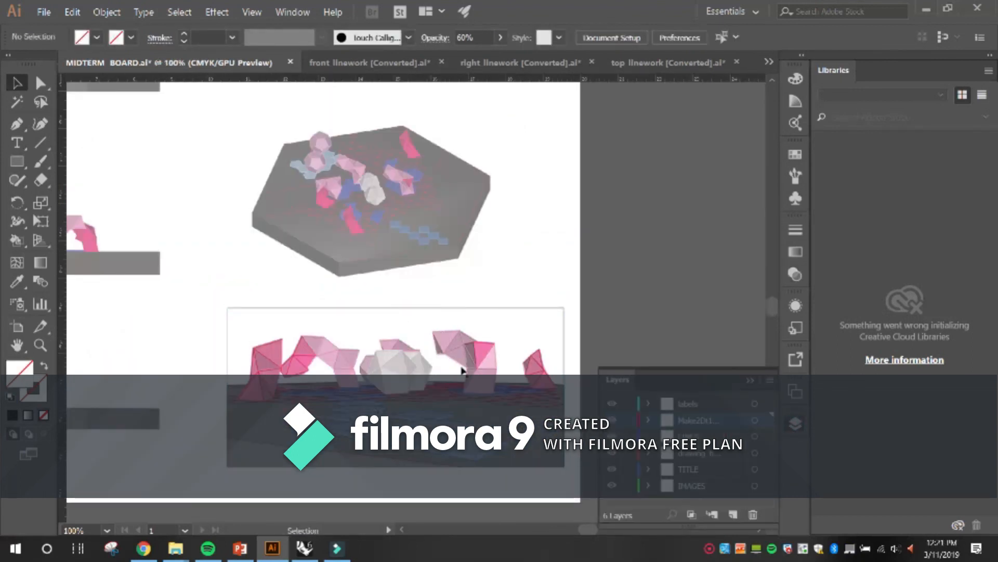
click(517, 367)
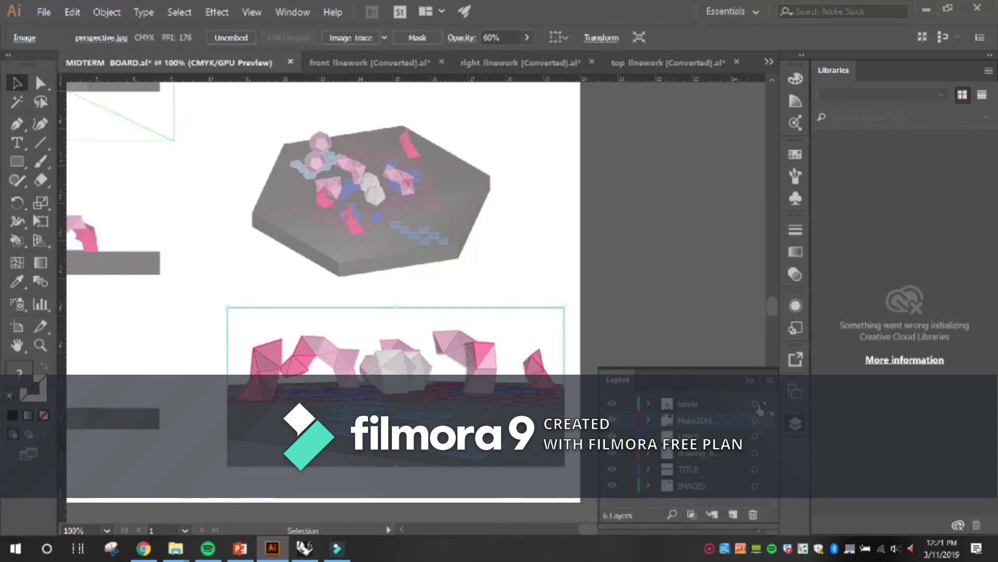
click(670, 302)
click(523, 338)
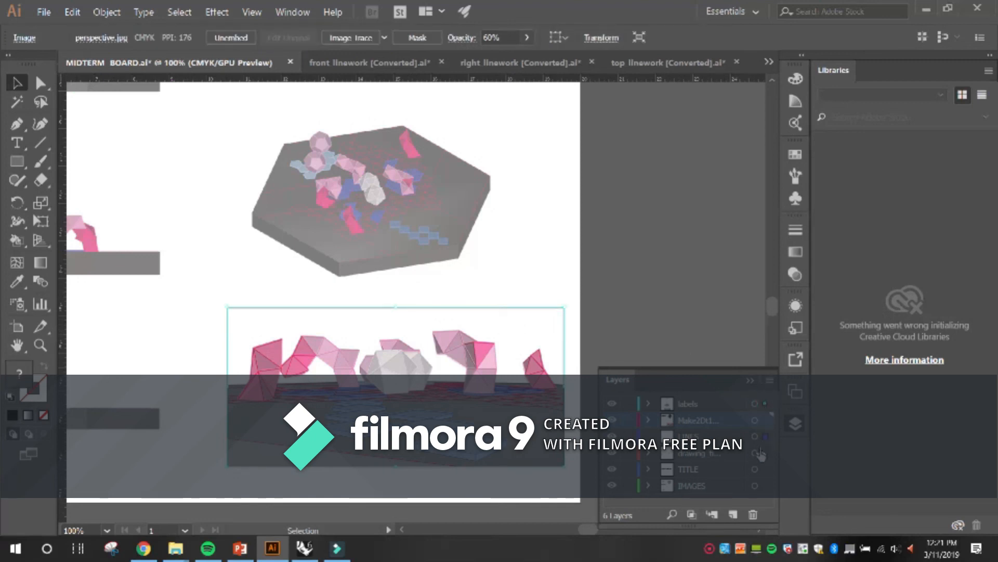
drag(773, 495, 769, 487)
click(654, 329)
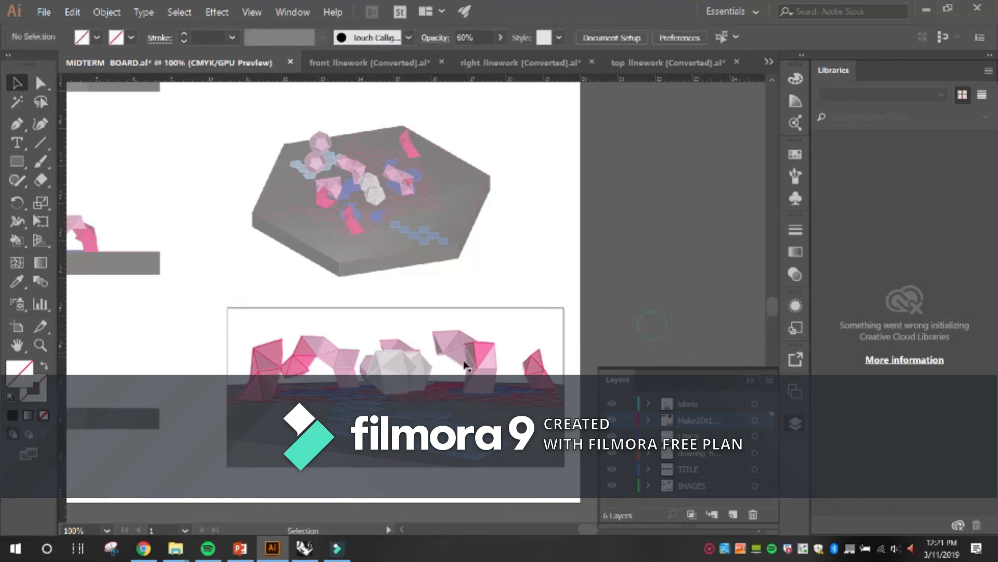
Set the stroke of the perspective linework group to near-black, hex 070707.
click(482, 369)
click(479, 368)
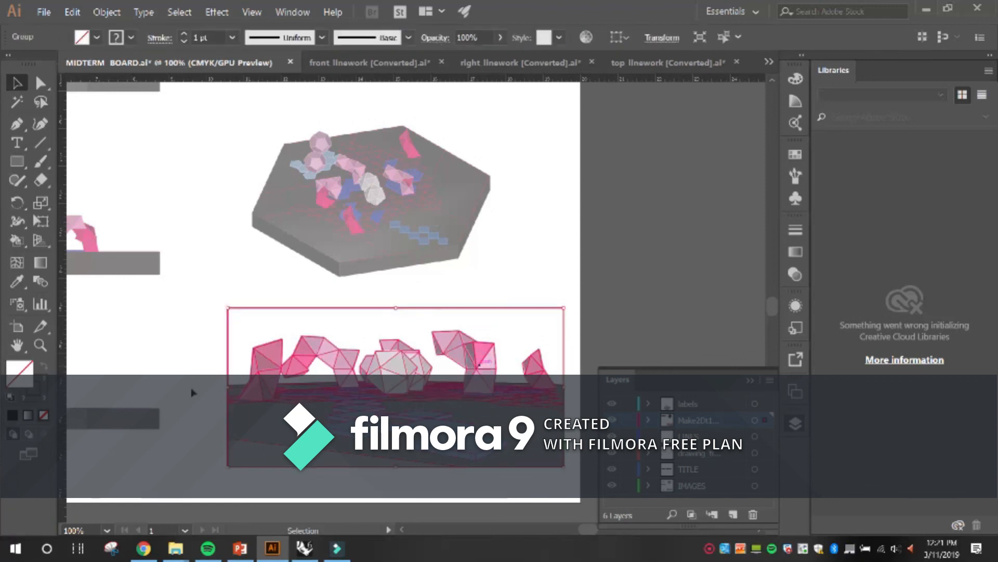
click(46, 378)
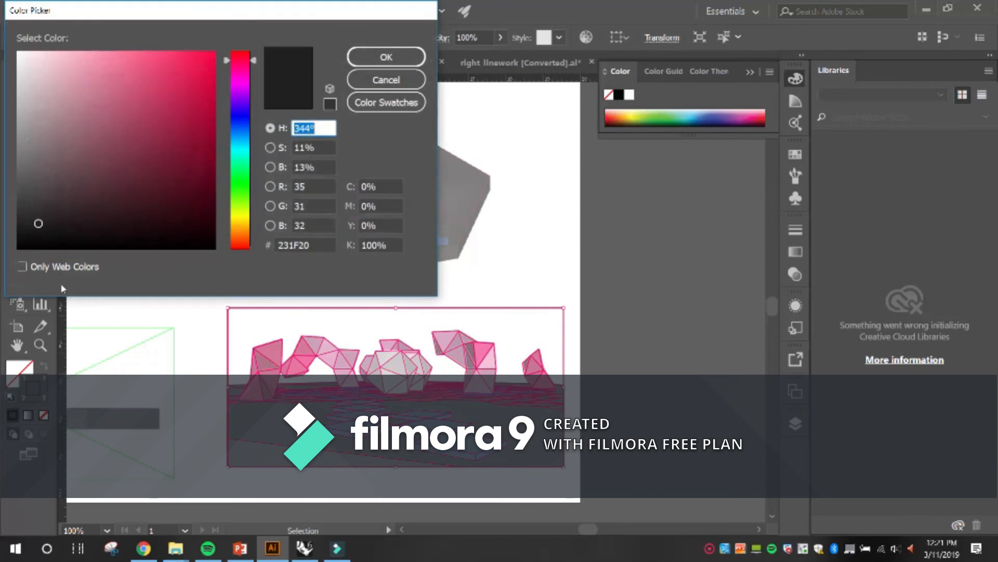
click(25, 243)
key(Return)
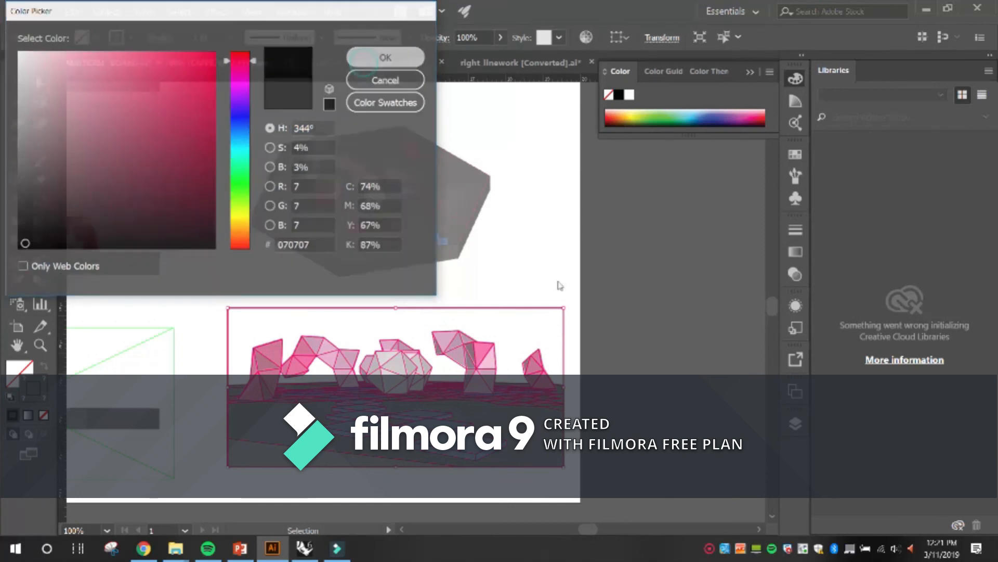
click(601, 287)
click(559, 264)
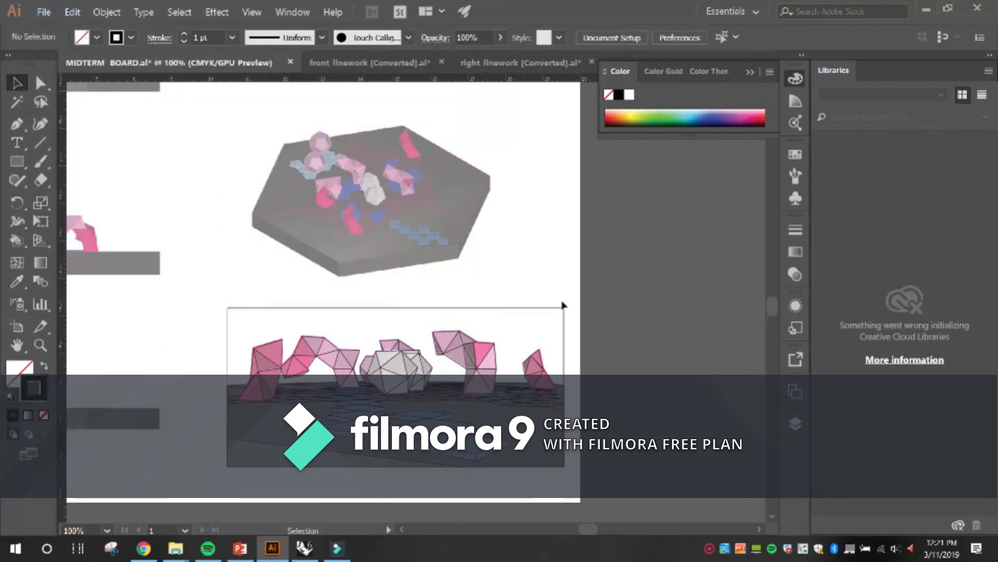
Isolate the perspective linework group, remove its rectangular border line, and leave isolation.
scroll(560, 315, up, 1)
scroll(573, 317, down, 1)
double_click(575, 318)
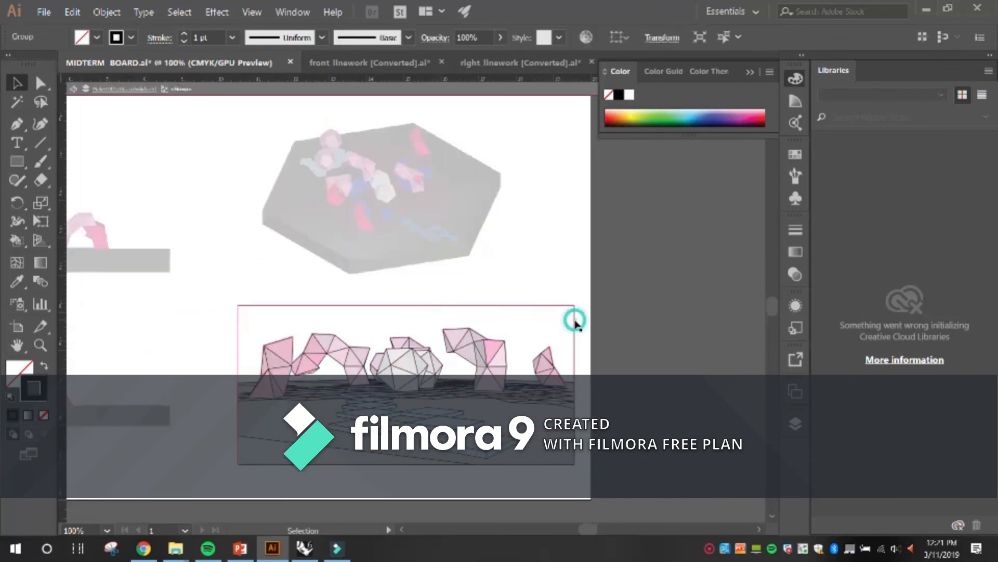
click(578, 321)
double_click(650, 333)
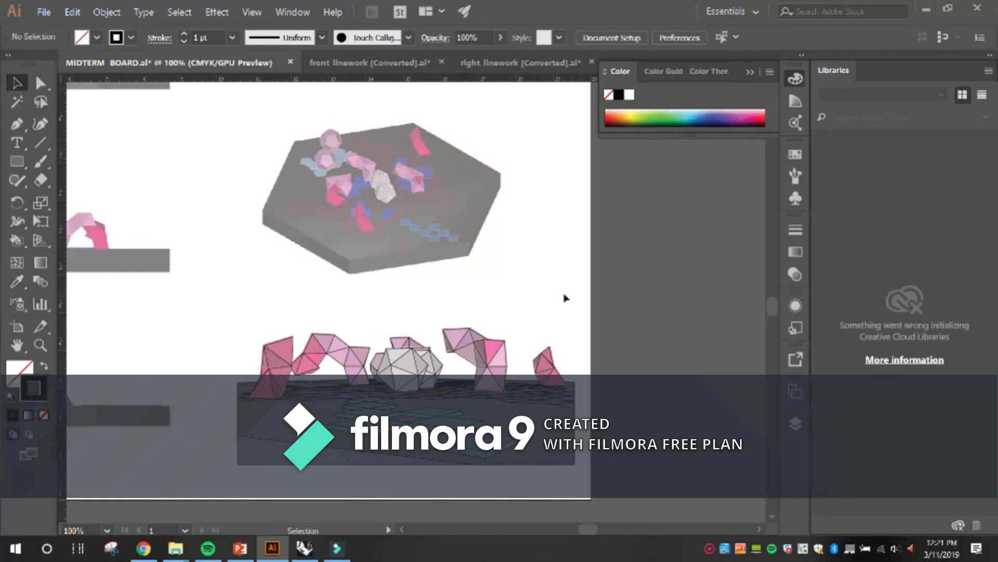
View the whole board, and switch to the Silhouettes-various-people vector document.
scroll(566, 298, down, 2)
key(space)
drag(519, 258, 510, 323)
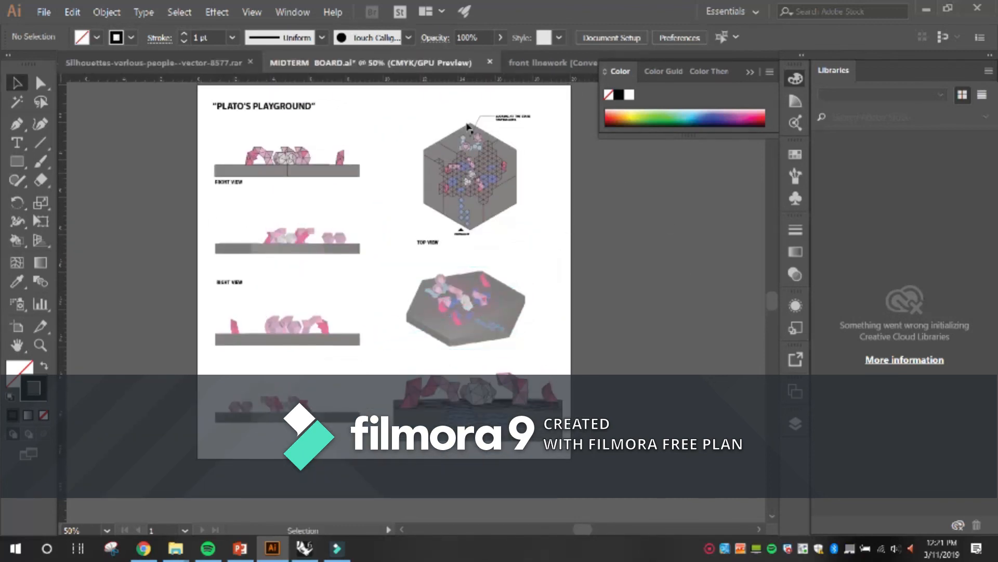
click(196, 62)
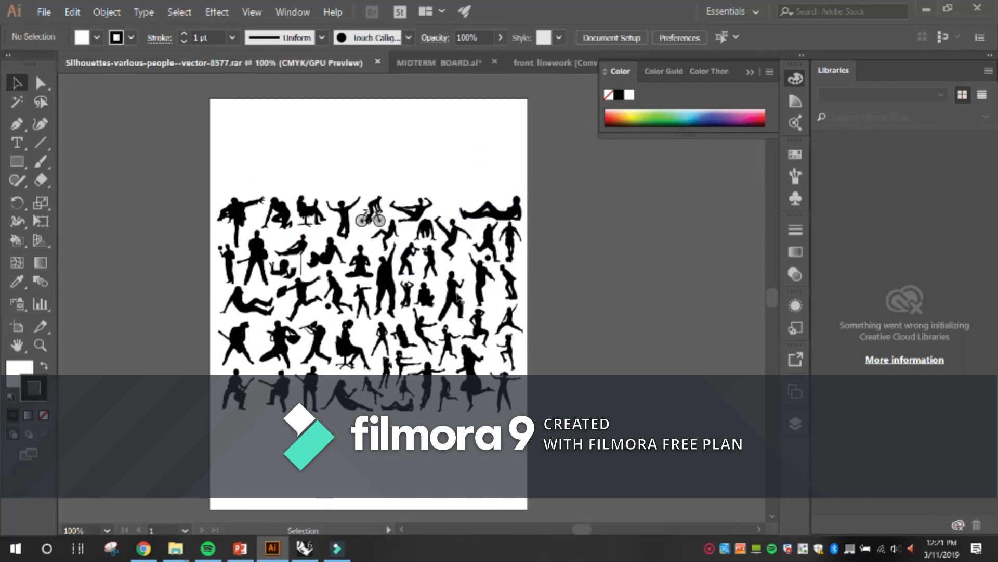
click(452, 292)
click(547, 314)
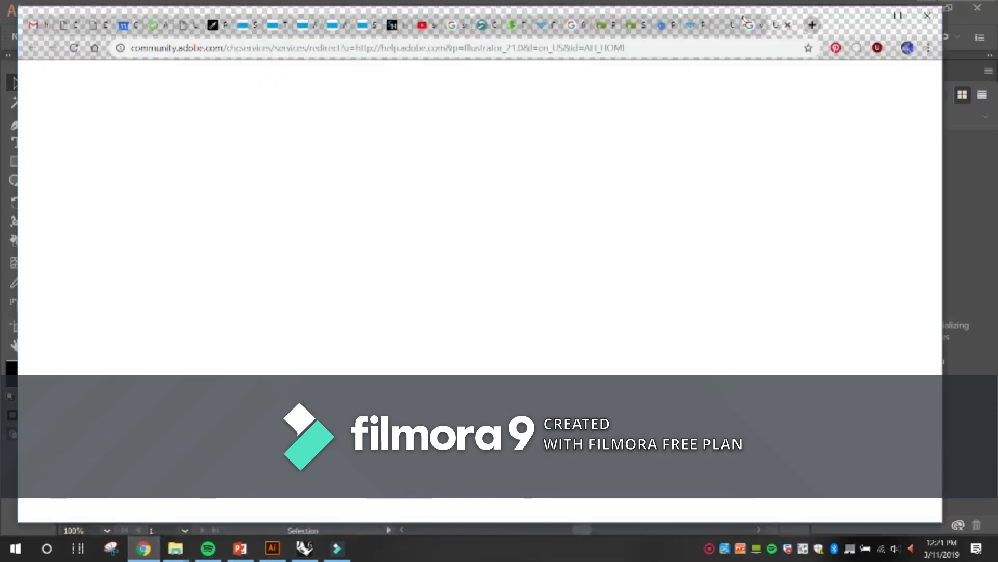
In the browser, look through the "free vector people" image results and the related silhouette vectors on the freedesignfile pages.
click(663, 24)
click(572, 24)
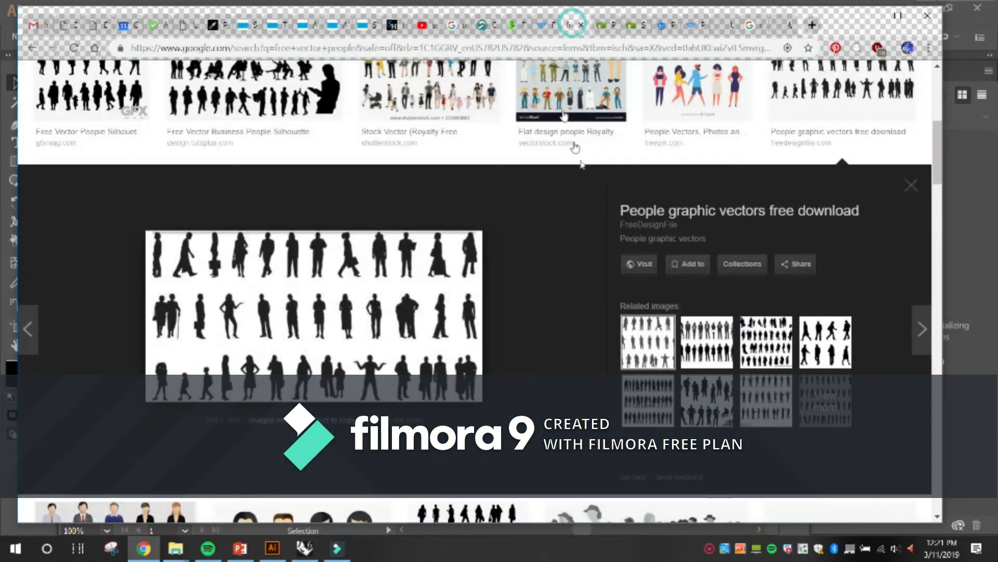
scroll(574, 148, up, 6)
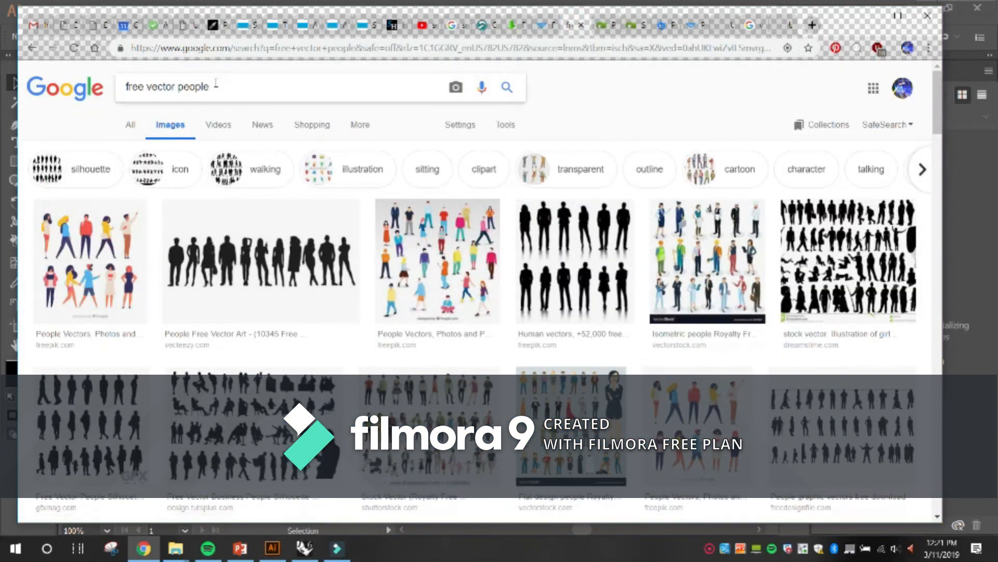
click(603, 25)
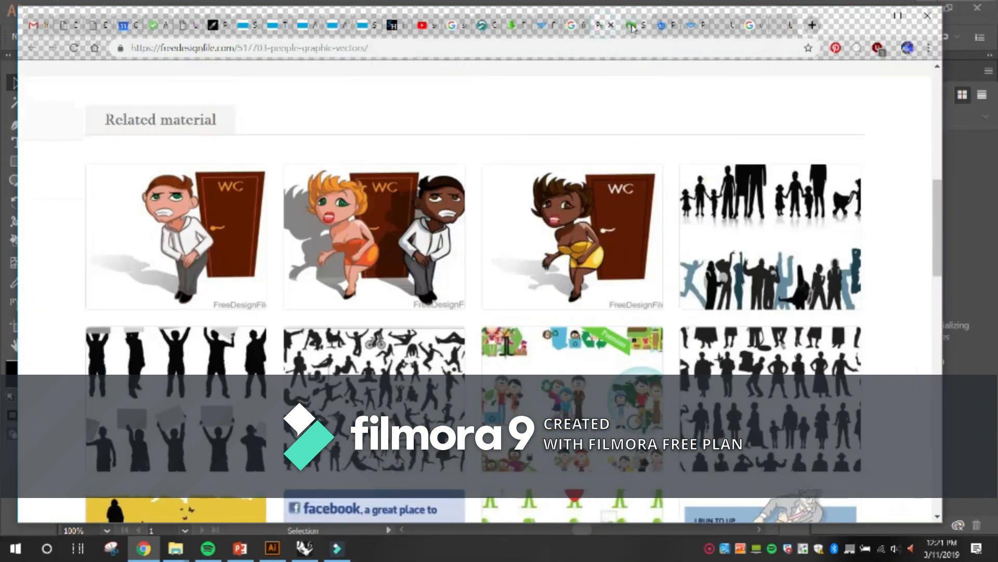
click(633, 25)
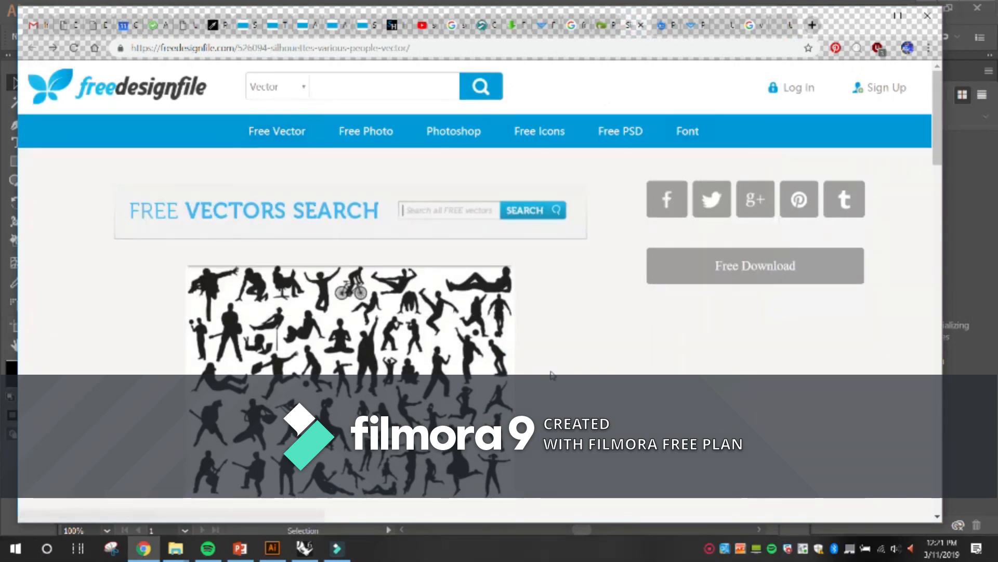
scroll(552, 374, down, 10)
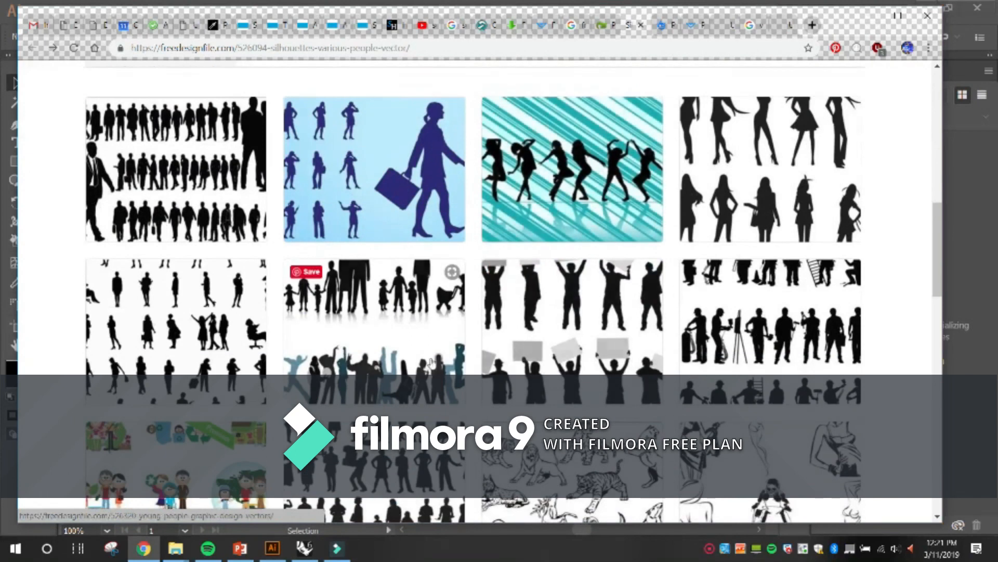
scroll(432, 364, down, 4)
scroll(567, 309, down, 6)
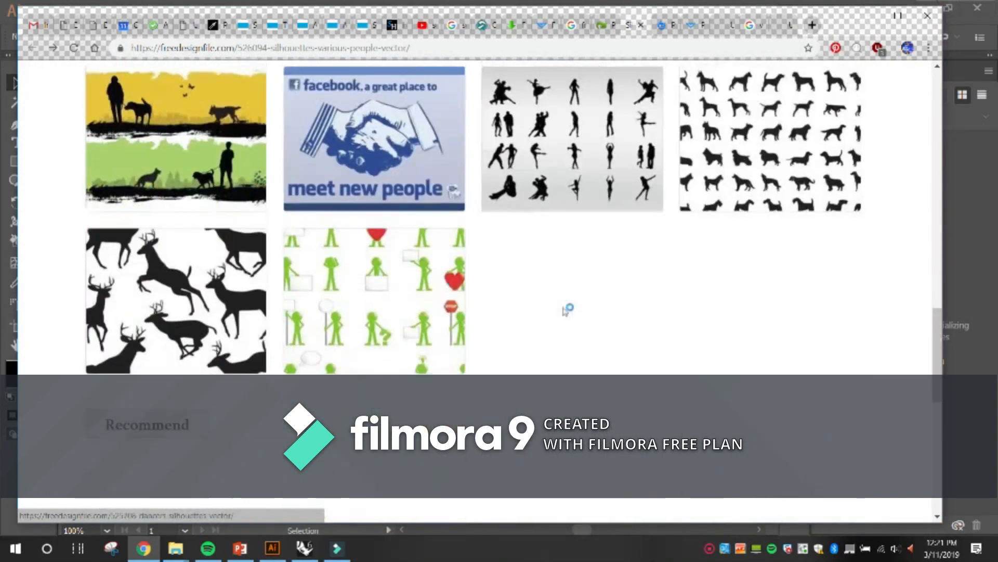
scroll(578, 354, down, 5)
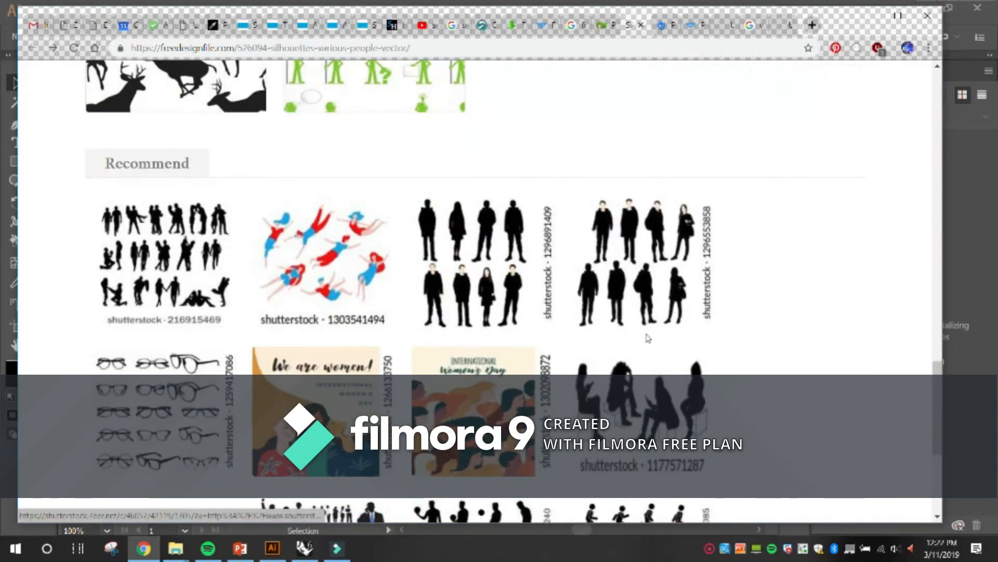
scroll(648, 338, down, 5)
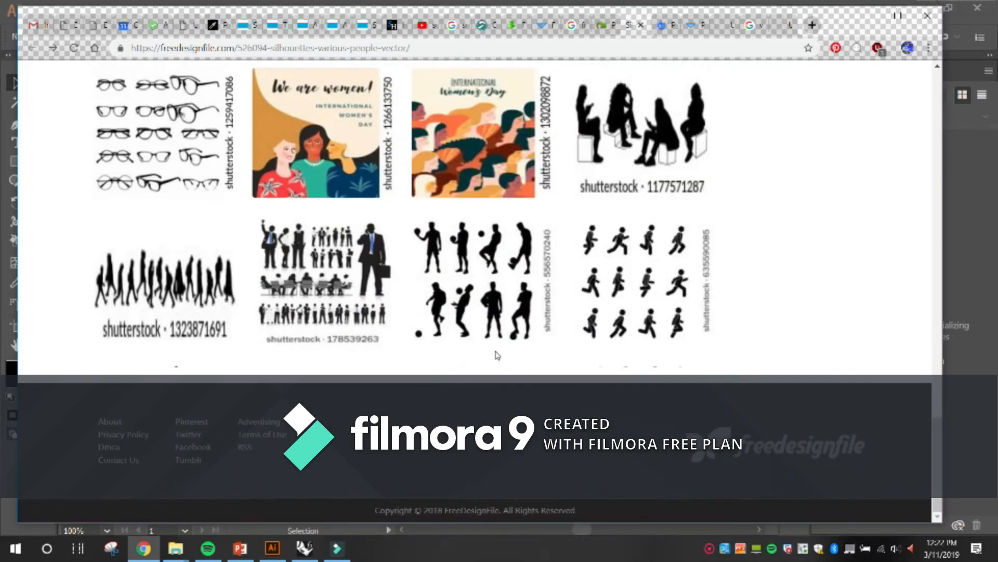
scroll(497, 355, up, 10)
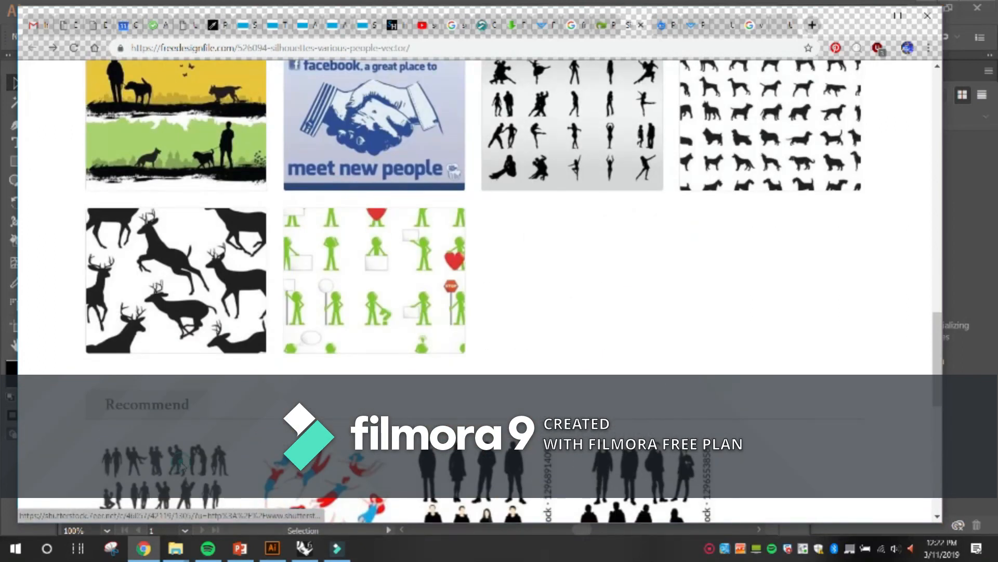
Open the couple silhouettes vector on Shutterstock and try to download it.
click(180, 463)
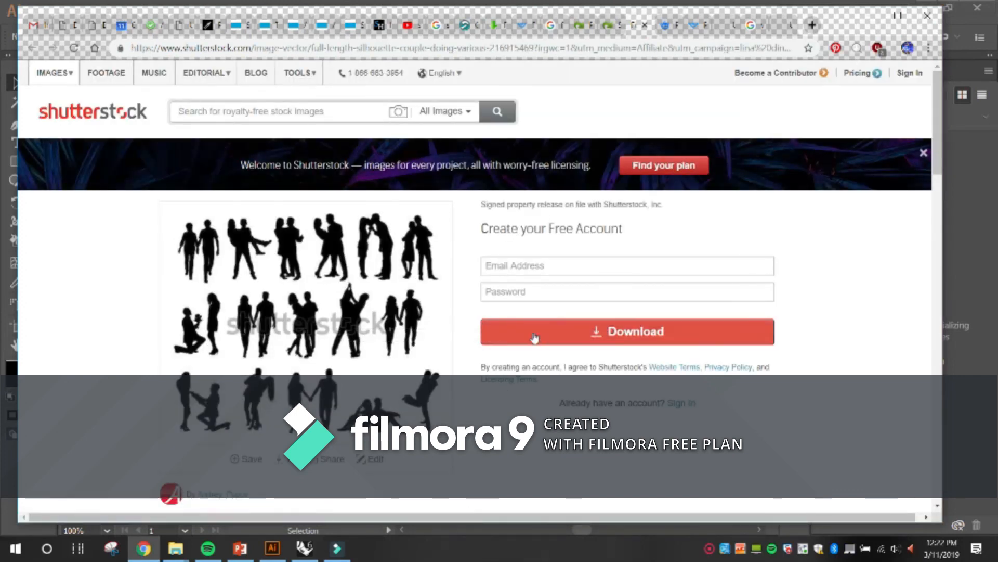
click(561, 337)
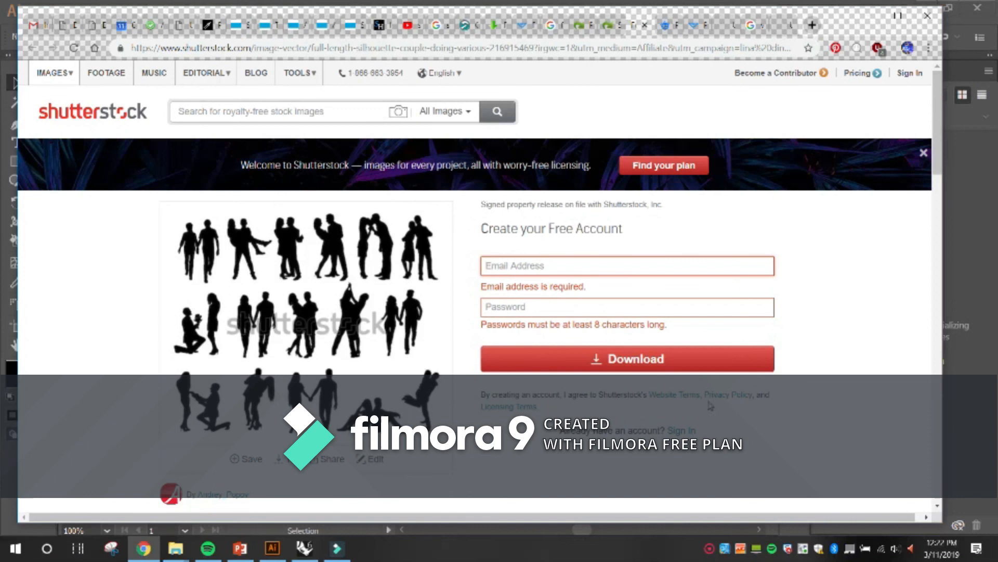
scroll(711, 405, down, 3)
scroll(608, 239, up, 3)
Check the people vectors on freevector.com and the freedesignfile silhouettes page, and return to Illustrator.
click(668, 25)
click(696, 24)
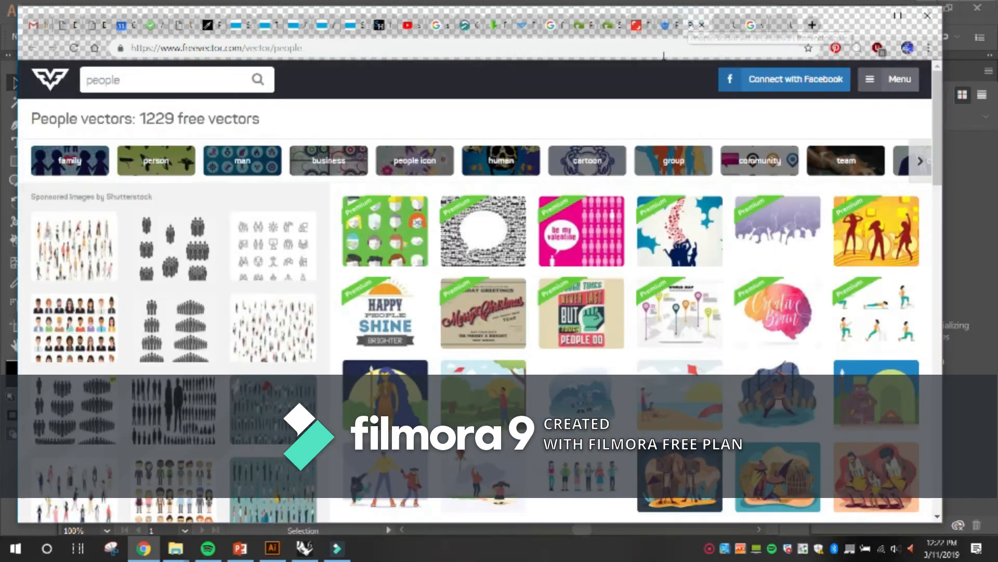
click(718, 26)
click(604, 25)
scroll(478, 291, up, 3)
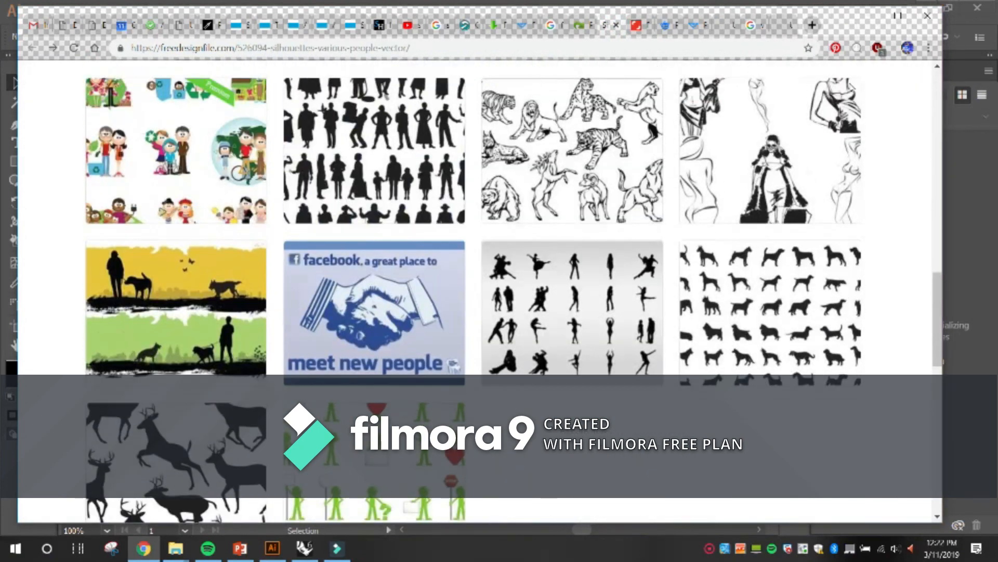
scroll(841, 111, up, 7)
click(869, 15)
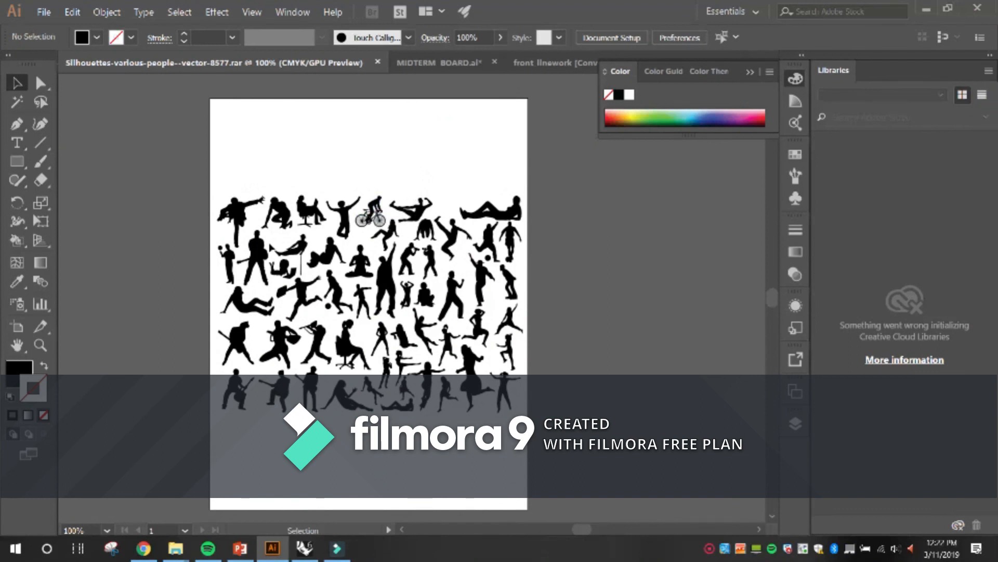
Copy the top-row silhouette of the person with both arms raised, and switch to the MIDTERM BOARD document.
alt+scroll(281, 238, up, 2)
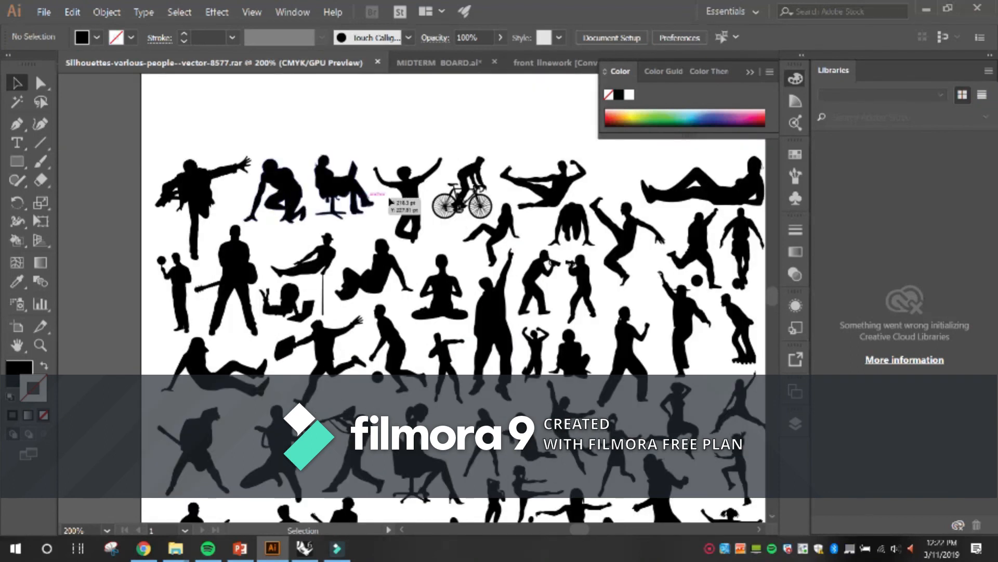
click(416, 204)
key(v)
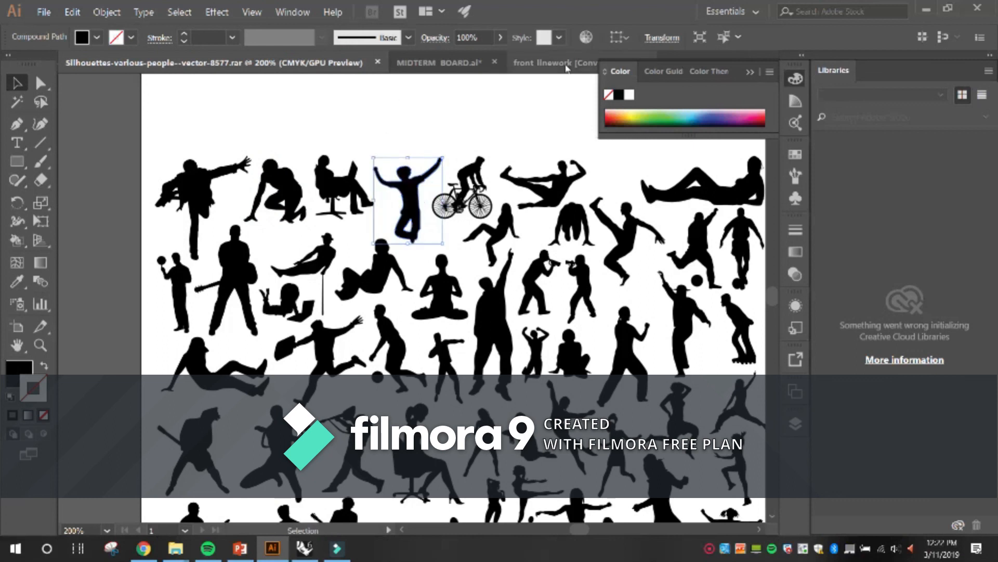
click(750, 72)
click(768, 62)
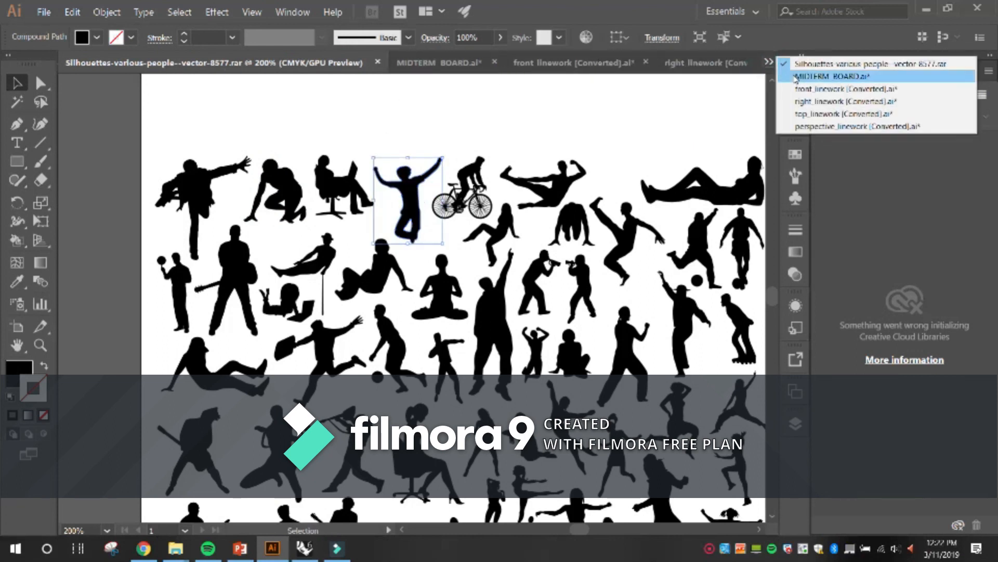
click(795, 78)
scroll(577, 403, up, 2)
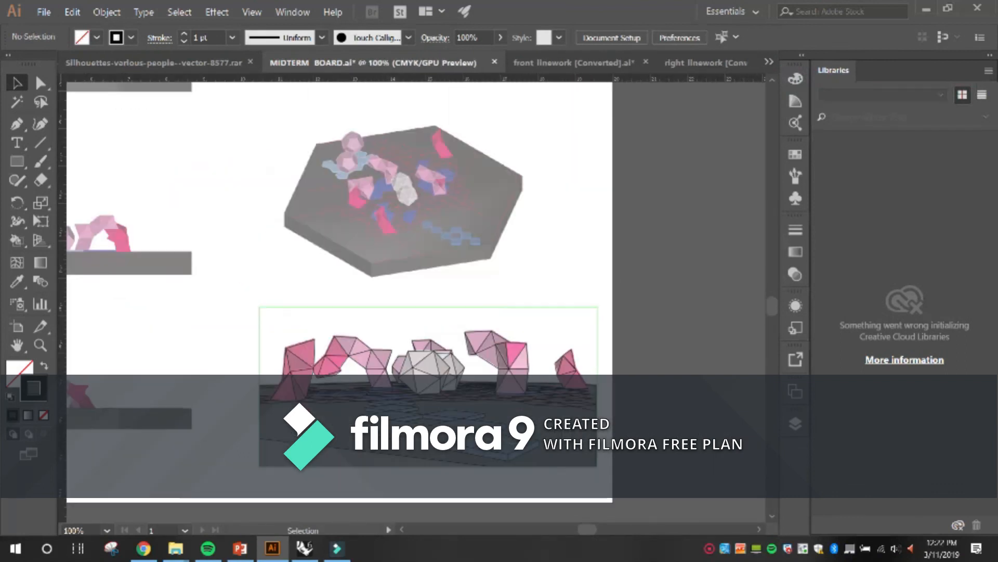
Add a new layer to the board, paste the raised-arms silhouette, and place it beside the white form in the perspective view.
click(796, 423)
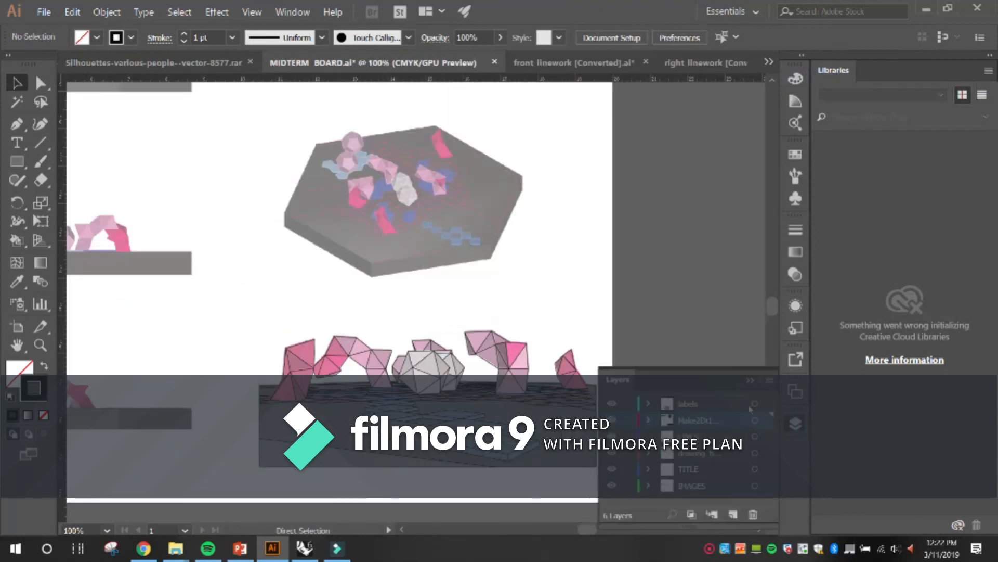
click(733, 514)
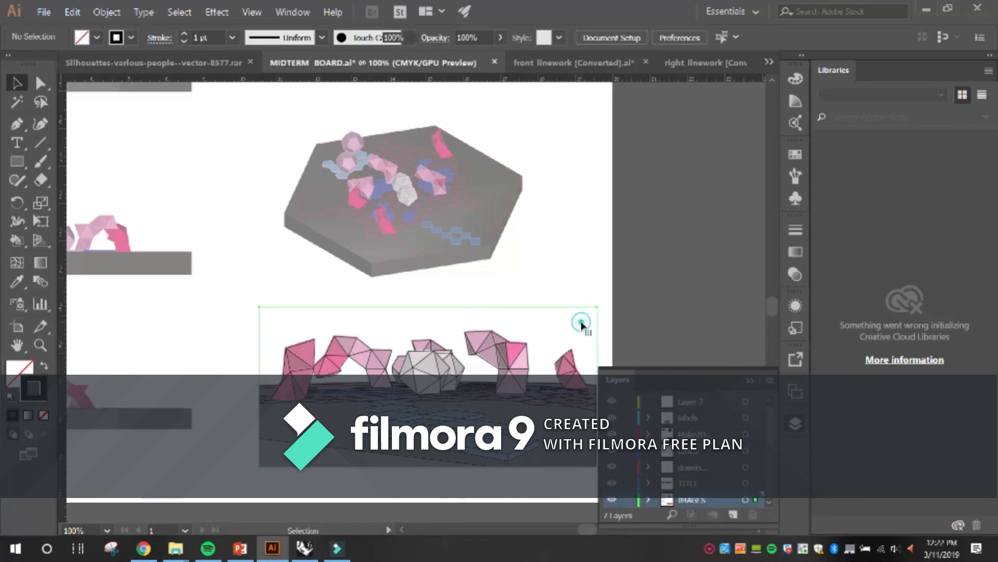
click(579, 270)
key(ctrl+v)
drag(415, 296, 476, 364)
scroll(507, 412, up, 1)
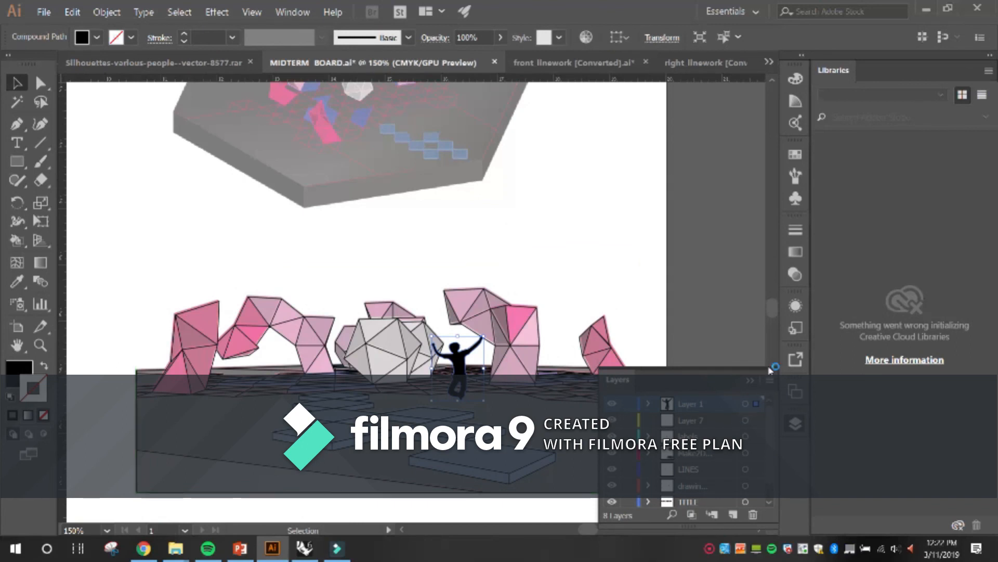
Set the raised-arms silhouette's opacity to 50% and shift it slightly away from the white form toward the pink arch.
click(796, 274)
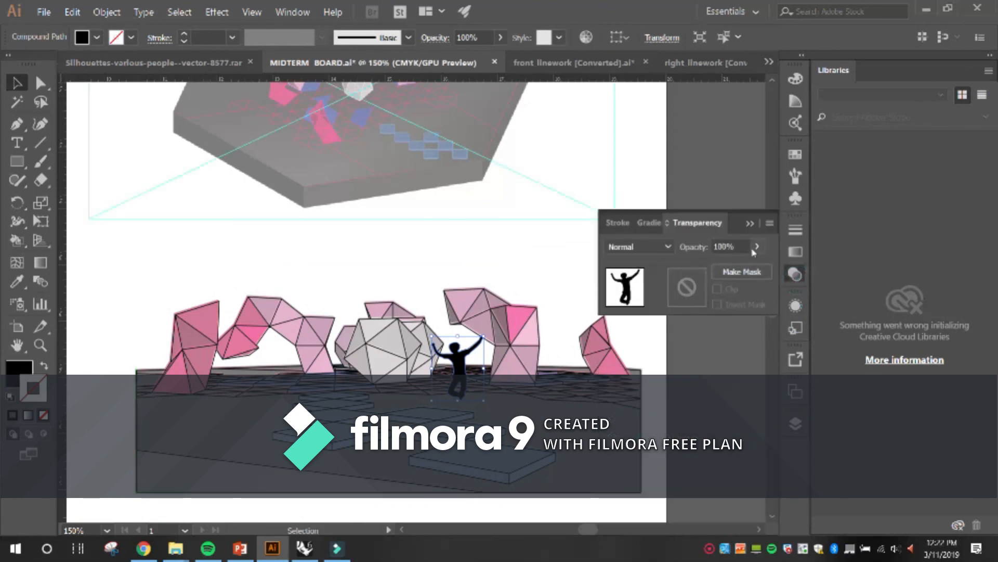
click(755, 248)
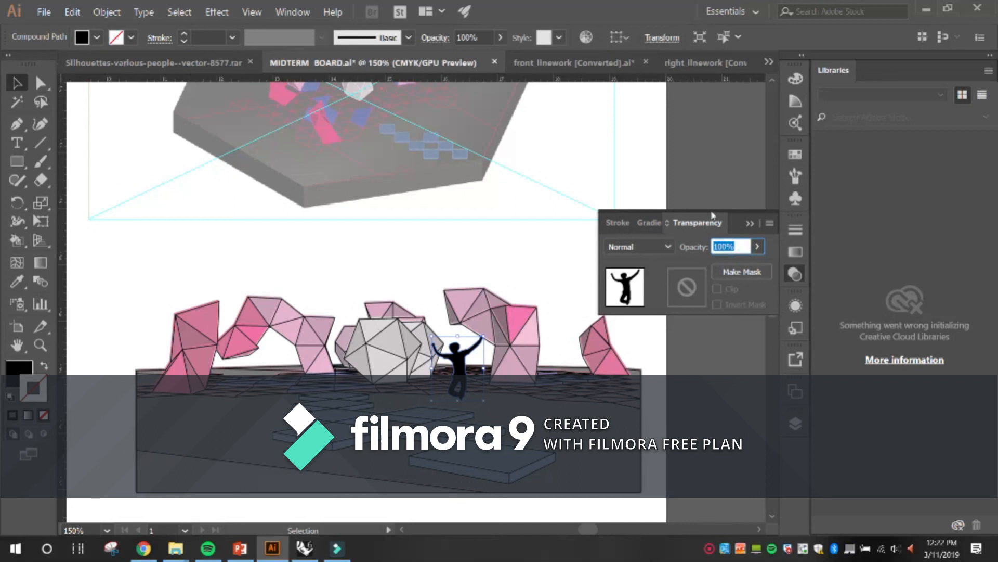
text(50)
key(Return)
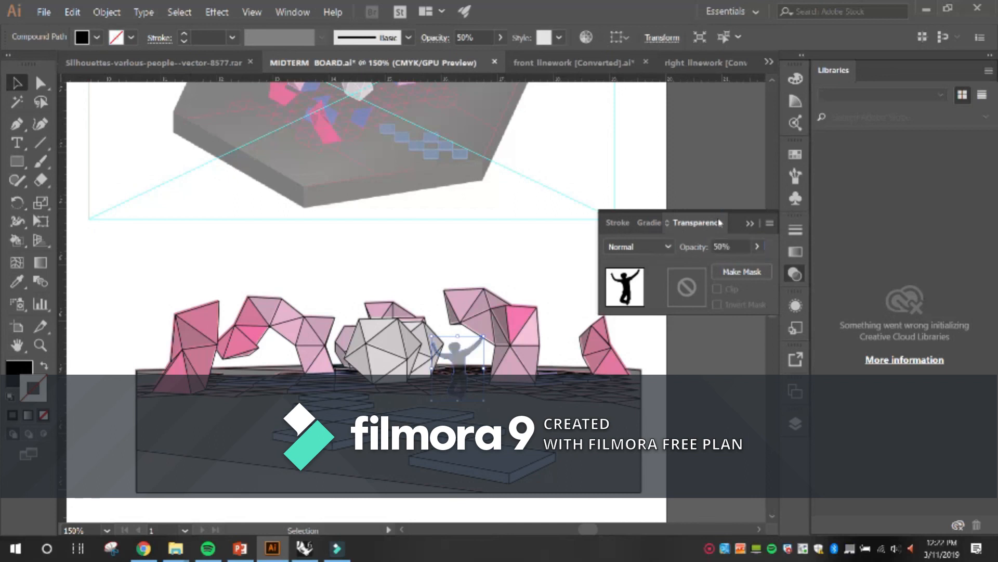
click(640, 143)
drag(460, 359, 467, 357)
Set the perspective image's opacity to 50%, and move the raised-arms silhouette slightly lower onto the ground beside the pink arch.
click(531, 407)
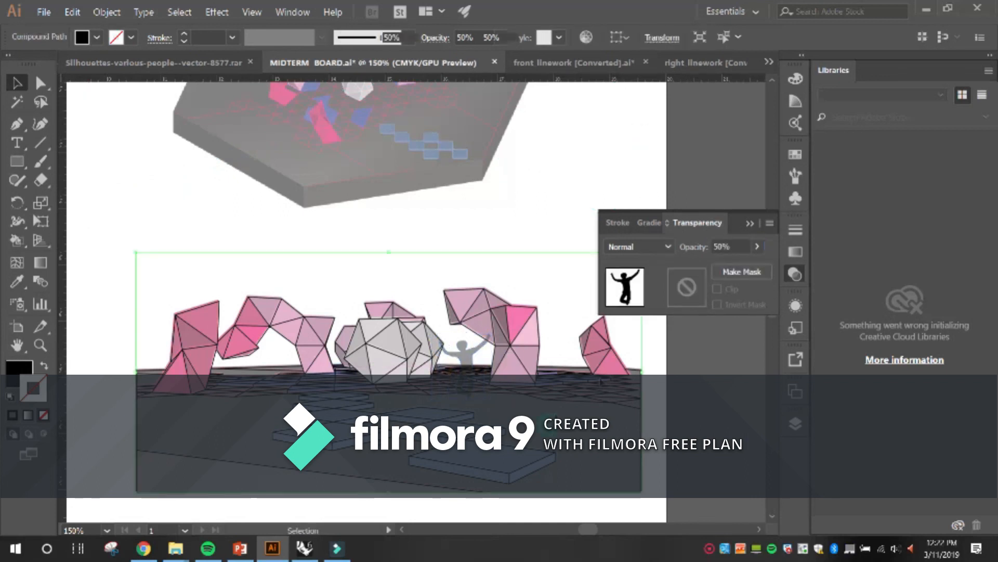
click(736, 246)
text(50)
key(Return)
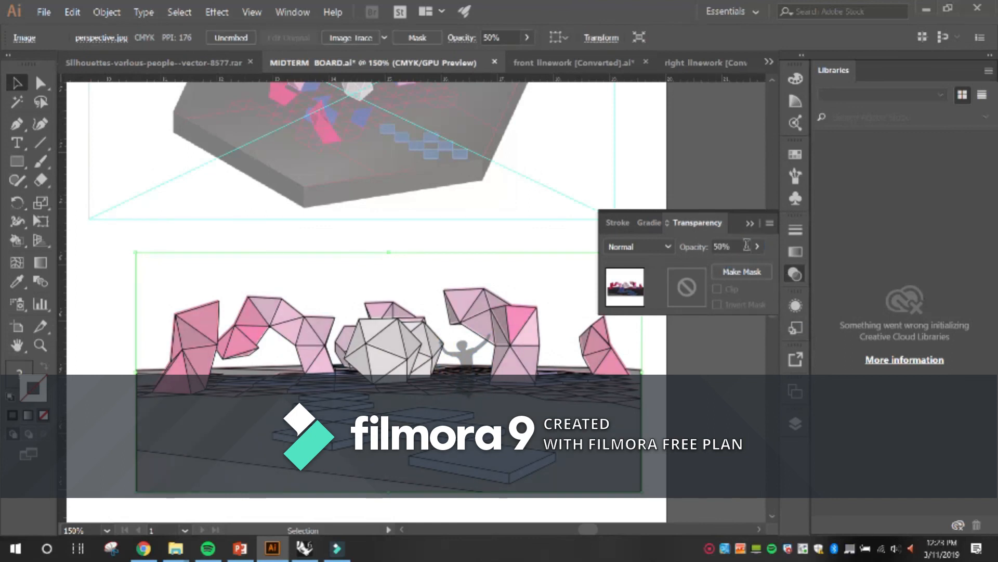
click(640, 152)
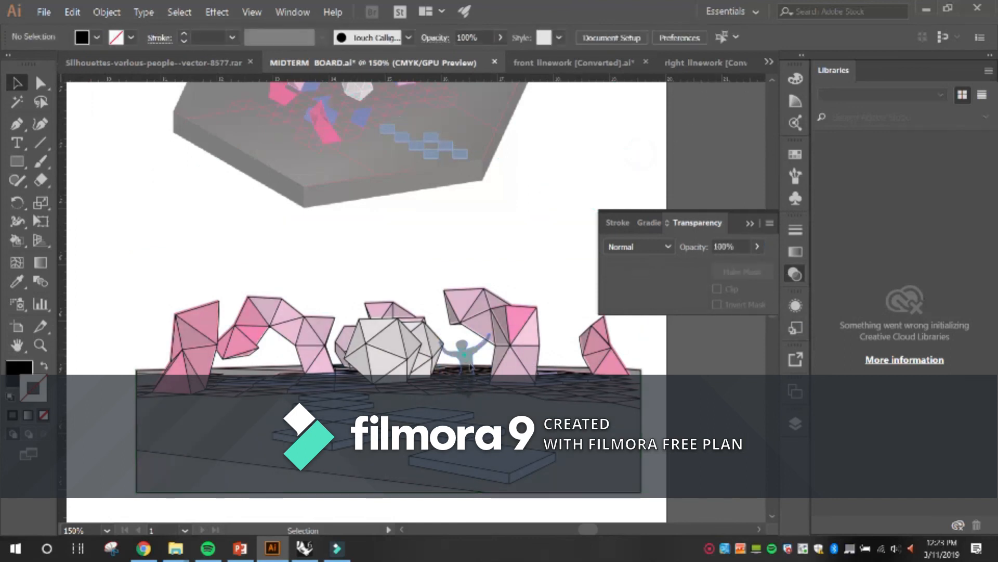
click(472, 363)
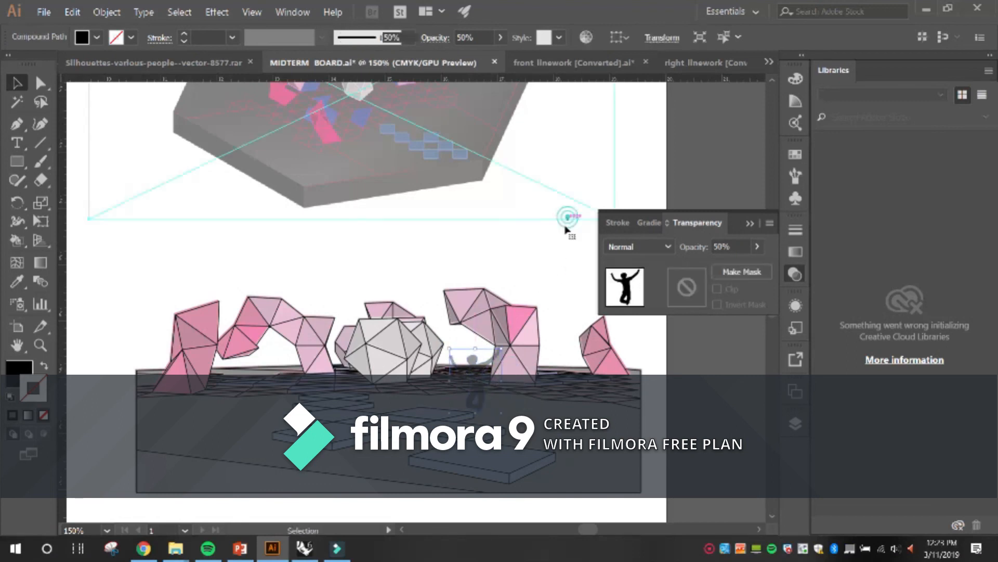
click(634, 169)
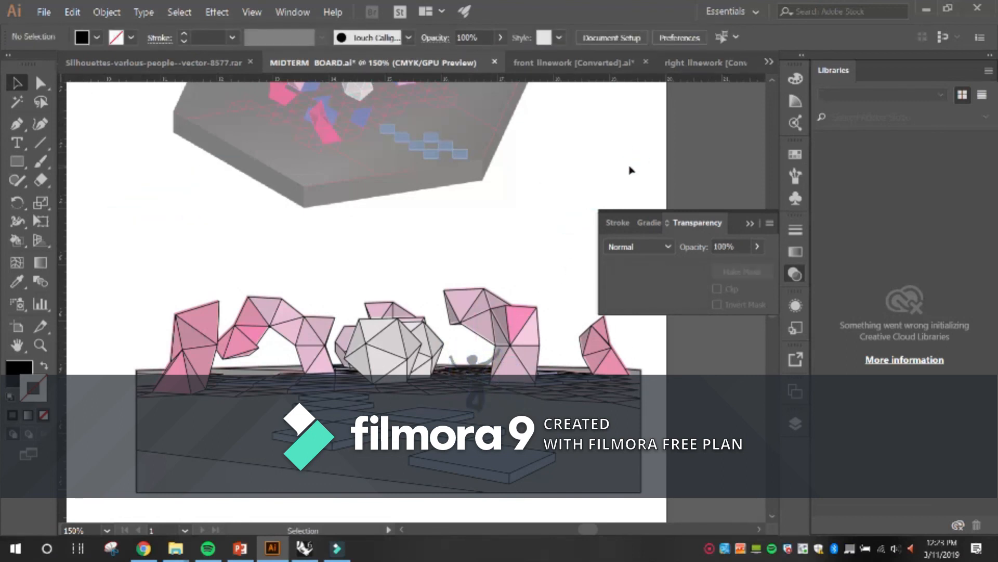
Review the whole board with all its views and save the MIDTERM BOARD document.
key(ctrl+minus)
key(ctrl+minus)
key(space)
drag(432, 177, 391, 310)
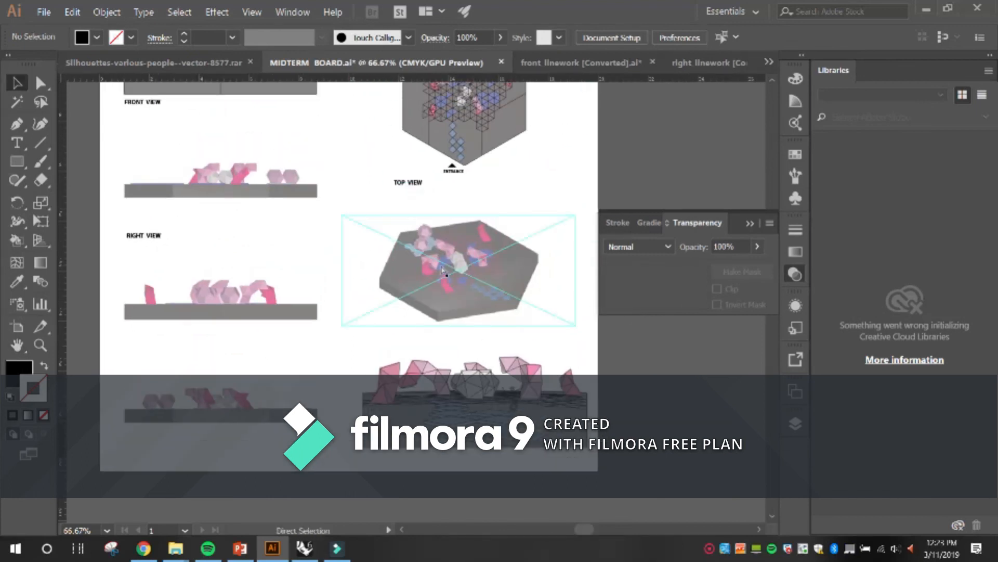
scroll(443, 270, down, 1)
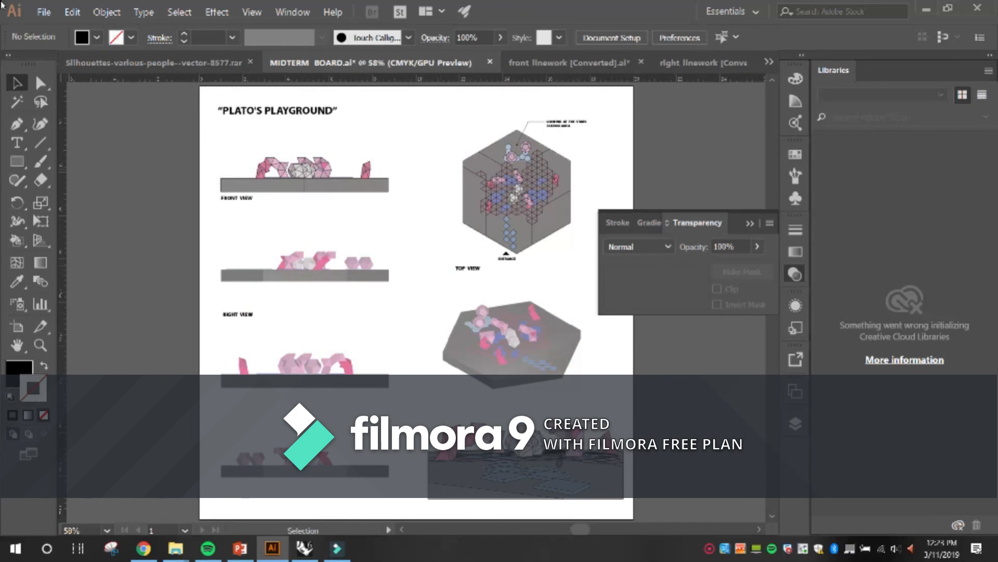
click(41, 18)
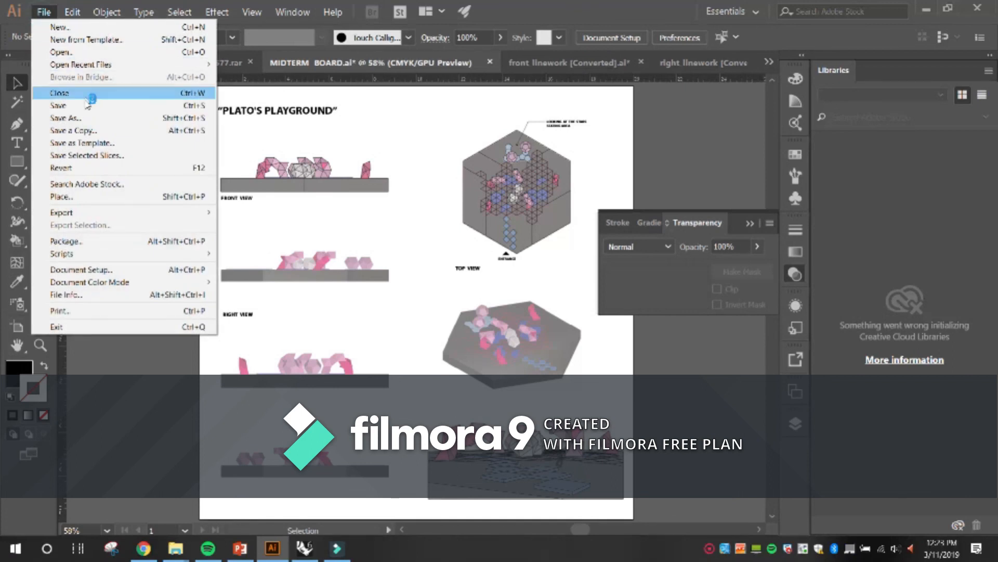
click(88, 105)
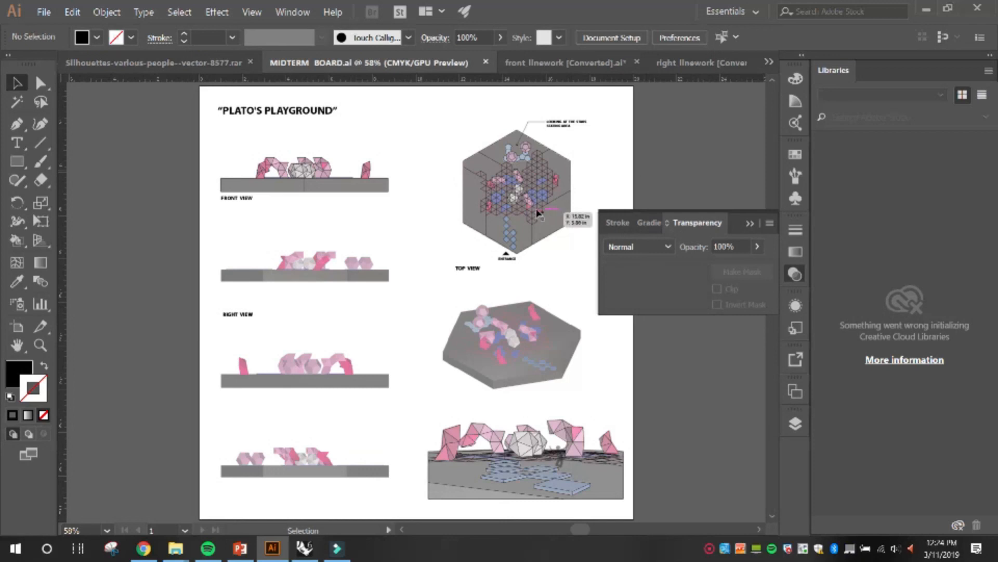
click(670, 150)
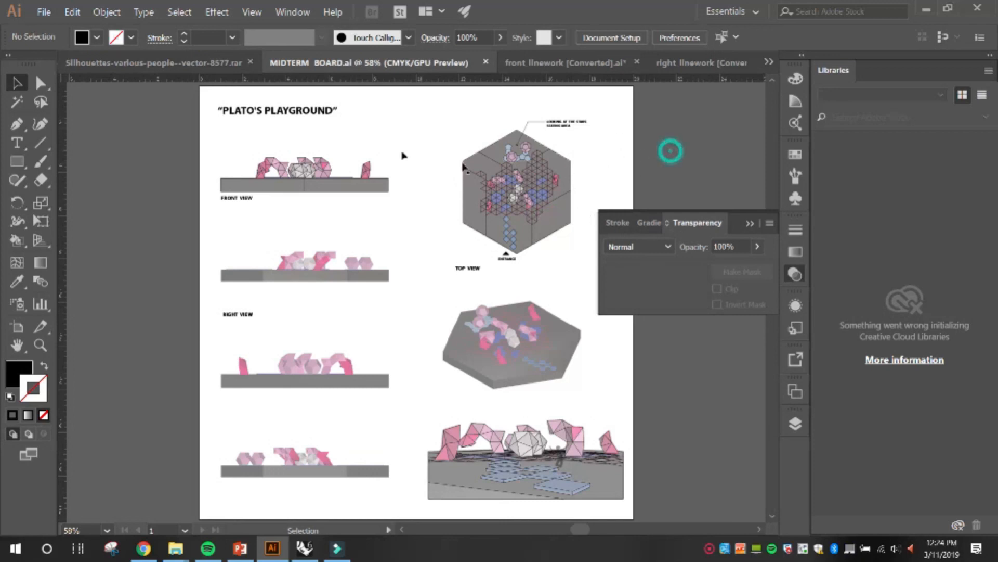
click(42, 12)
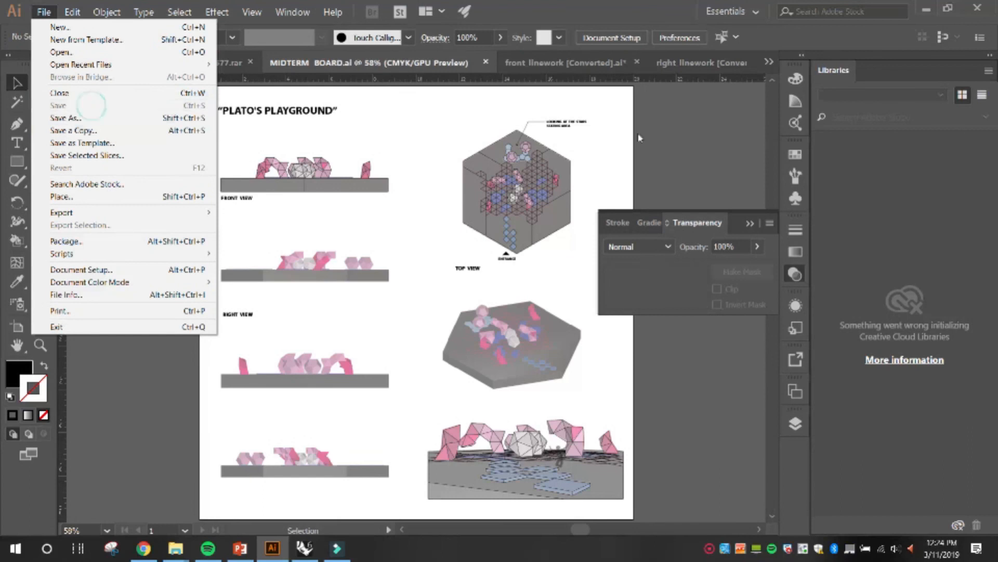
click(667, 125)
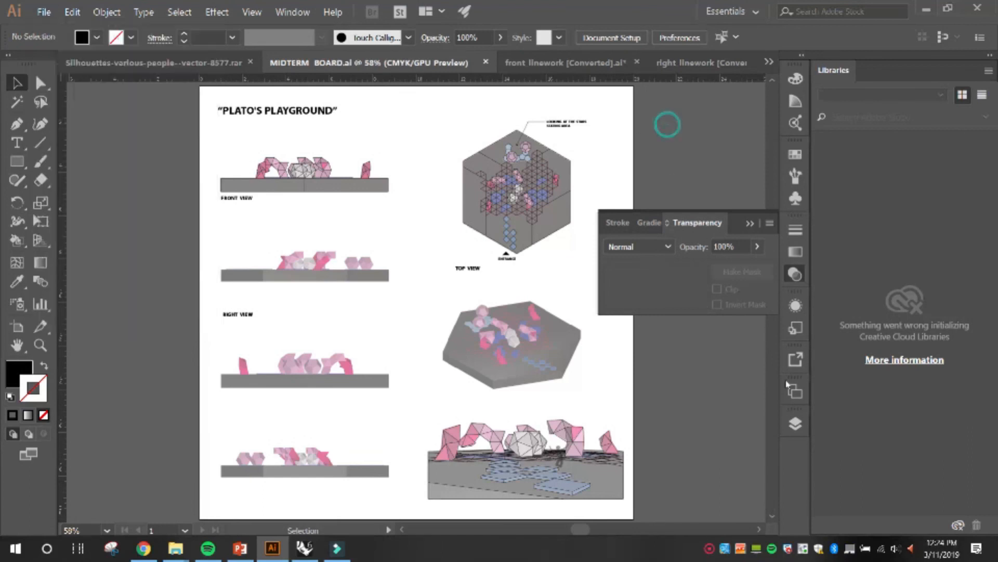
click(710, 549)
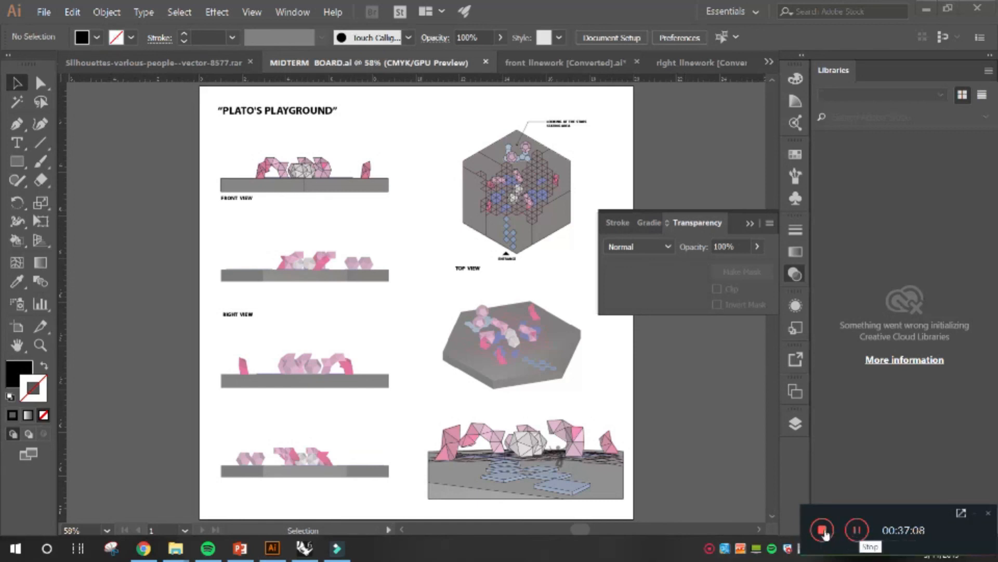
click(721, 434)
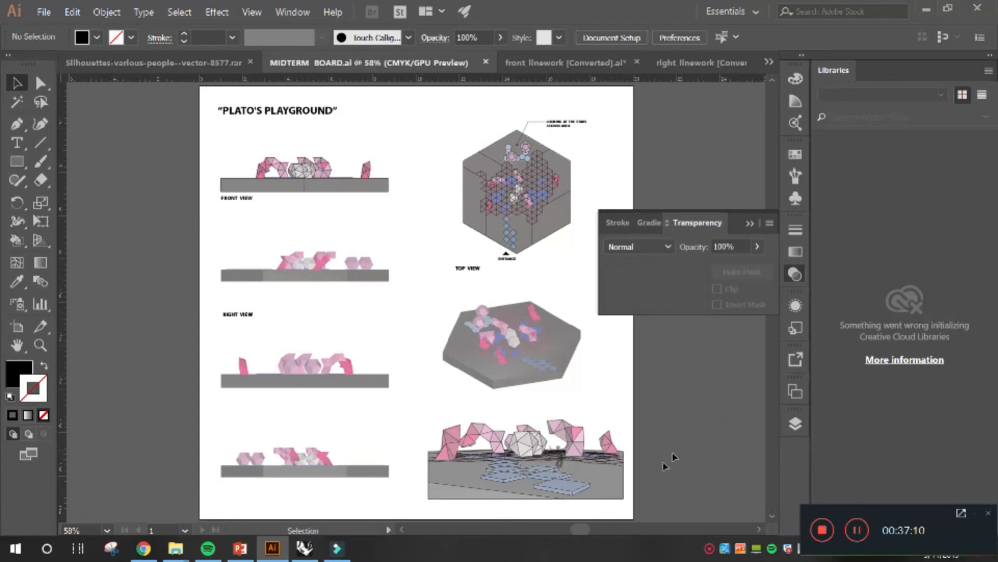